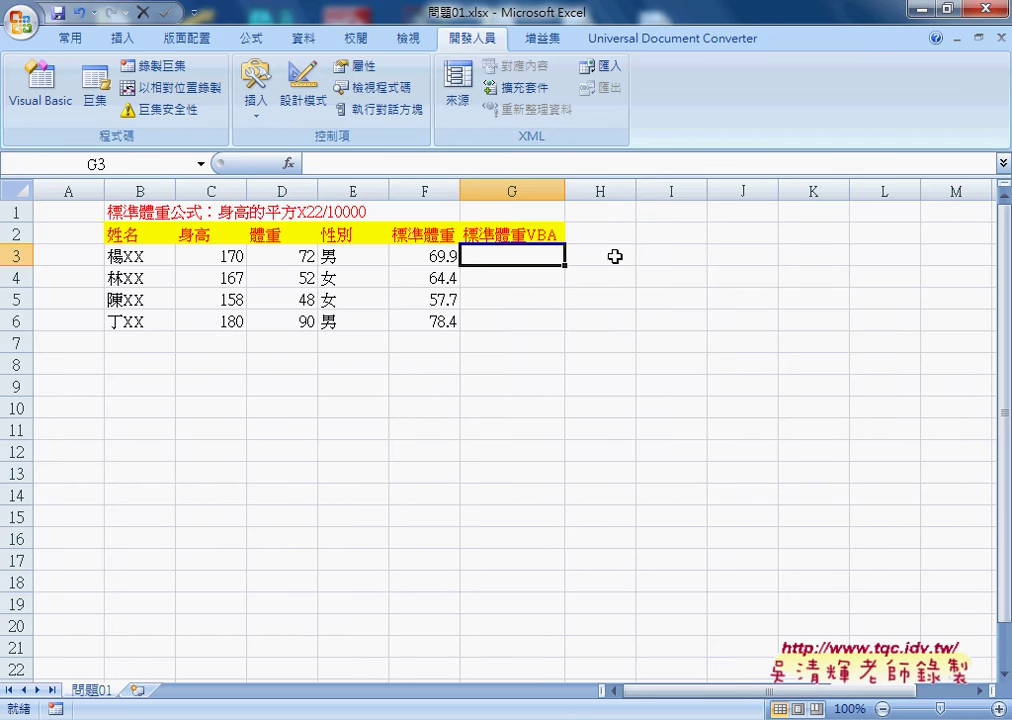
- Look over the worksheet and the 標準體重 heading in F2, then return to cell G3
{"action": "left_click", "coordinate": [615, 257]}
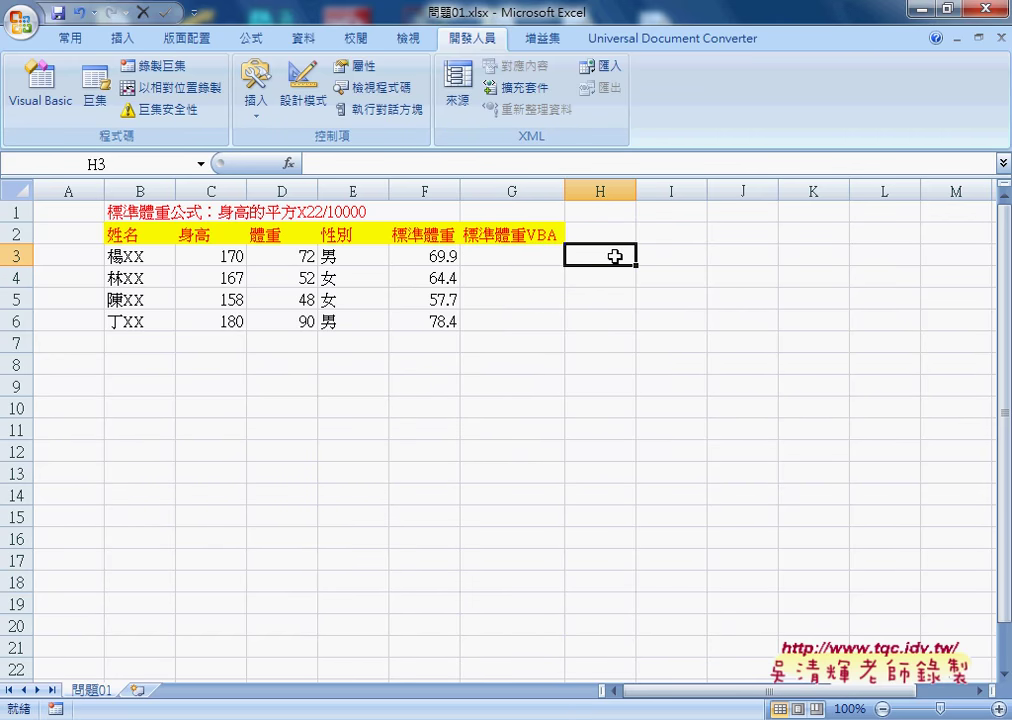
{"action": "left_click", "coordinate": [262, 110]}
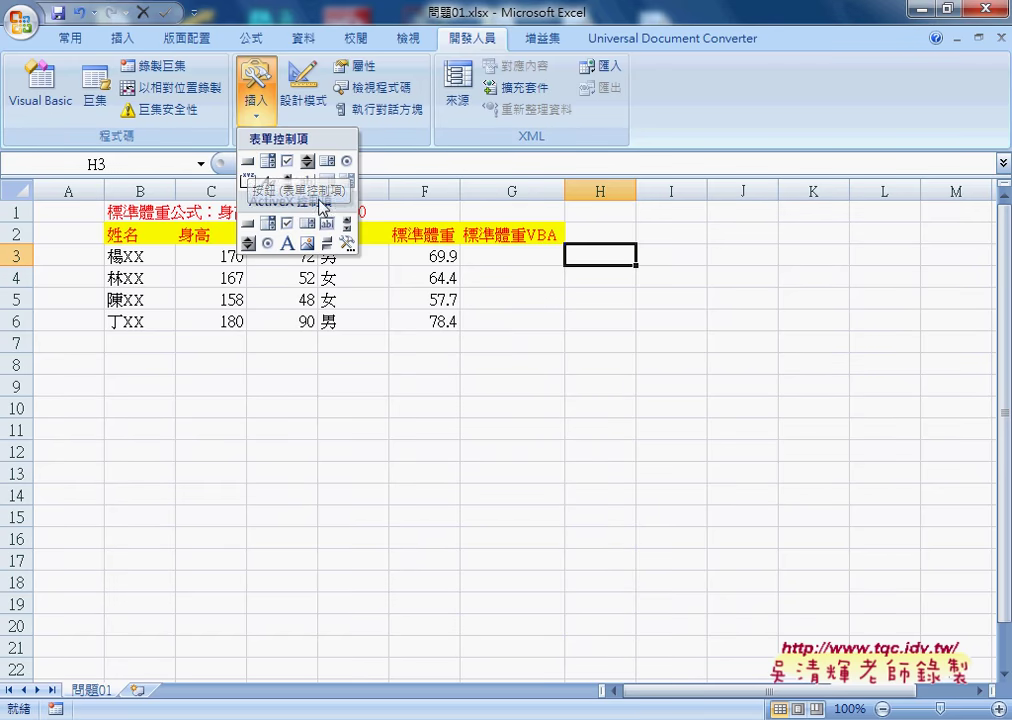
{"action": "left_click", "coordinate": [512, 258]}
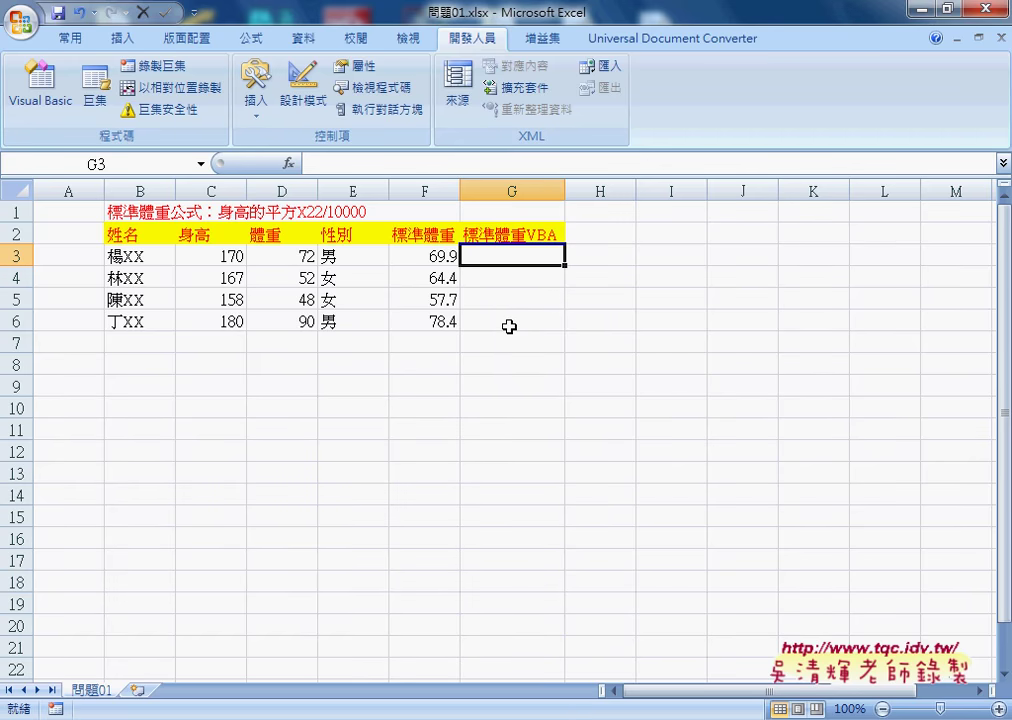
{"action": "left_click", "coordinate": [436, 234]}
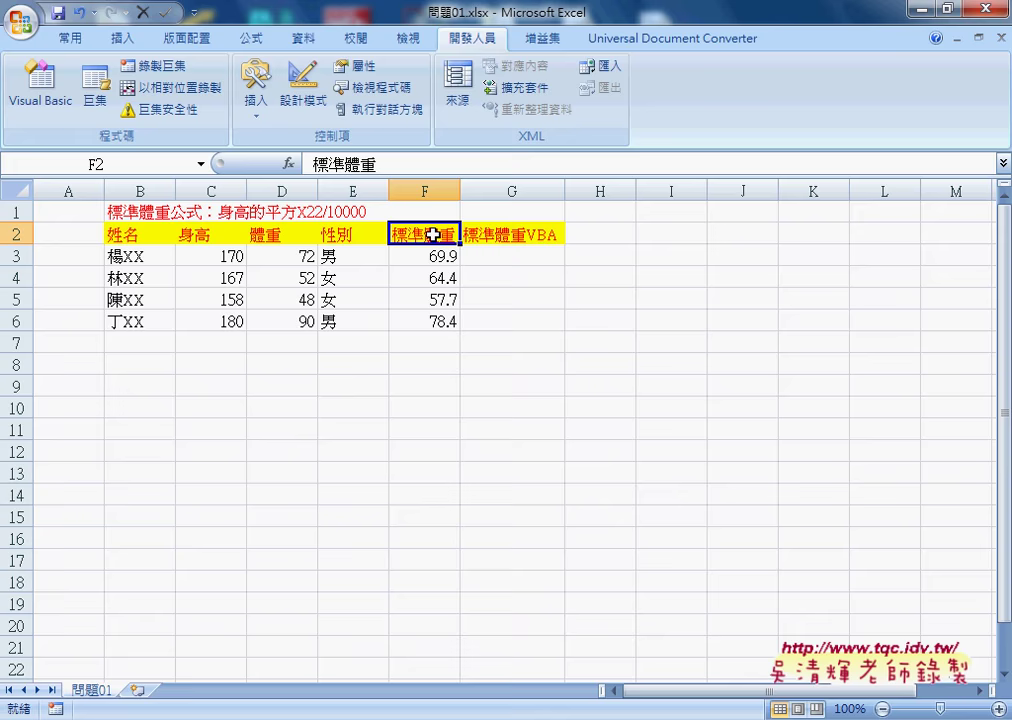
{"action": "double_click", "coordinate": [407, 234]}
{"action": "double_click", "coordinate": [407, 234]}
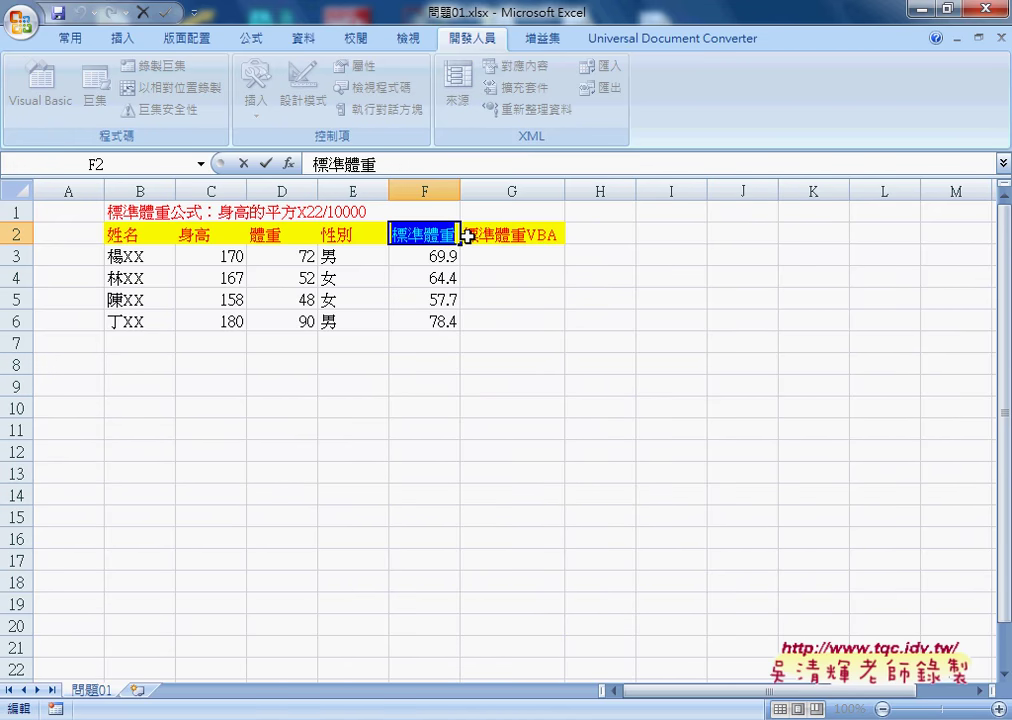
{"action": "left_click", "coordinate": [545, 257]}
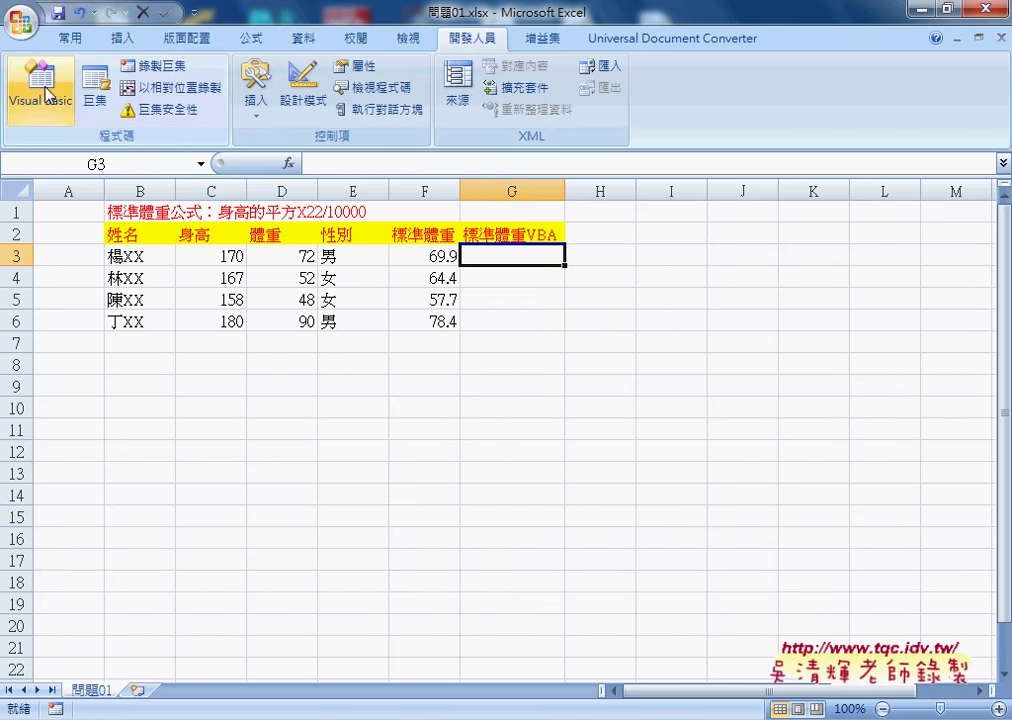
- Open the Visual Basic Editor, close the Module1 and Module2 code windows, and collapse 問題1
{"action": "left_click", "coordinate": [45, 95]}
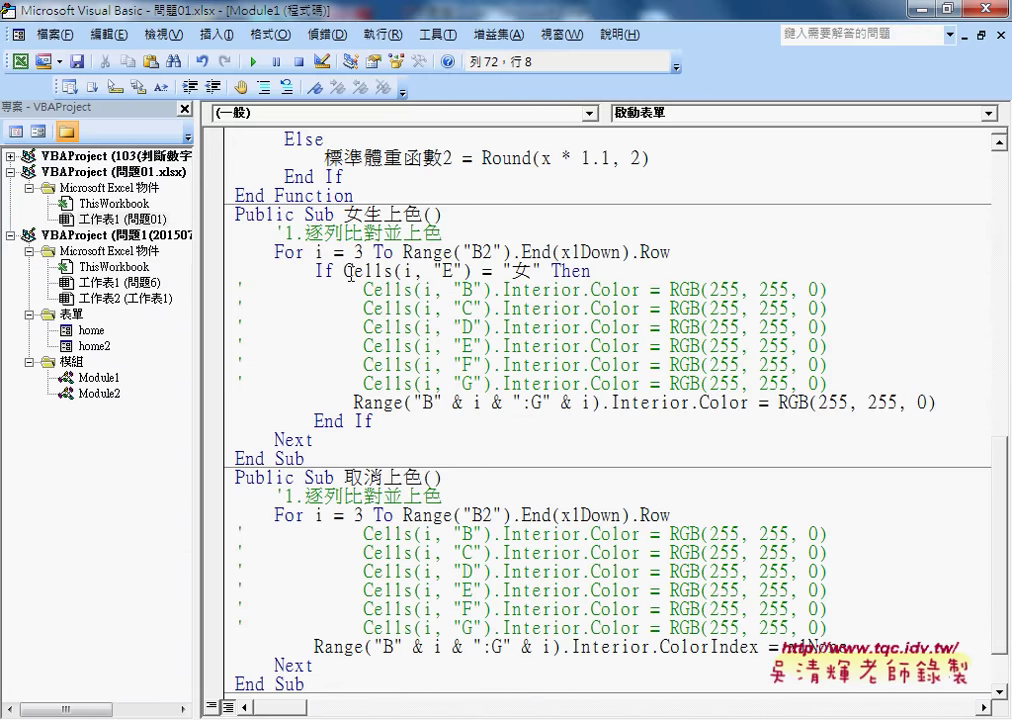
{"action": "left_click", "coordinate": [1001, 37]}
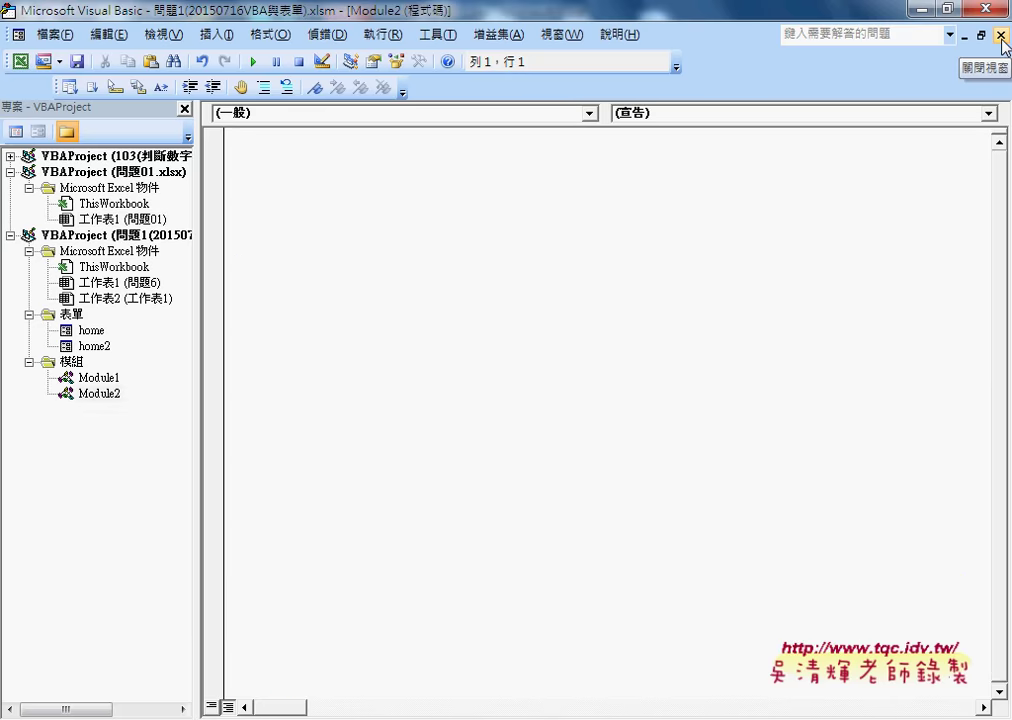
{"action": "left_click", "coordinate": [1002, 40]}
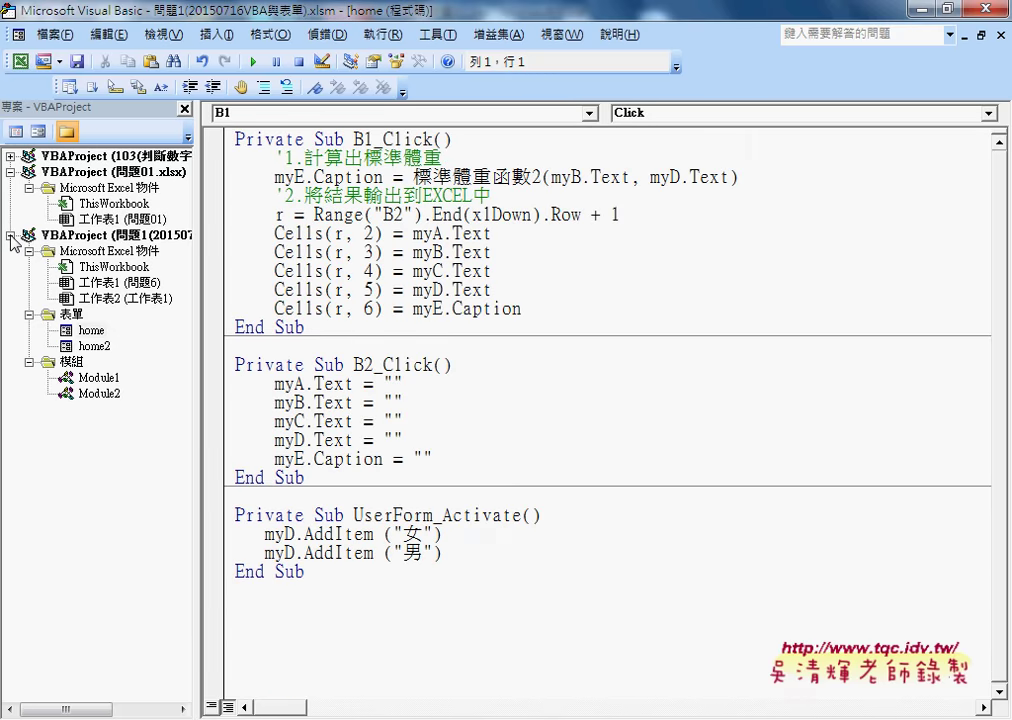
{"action": "left_click", "coordinate": [10, 236]}
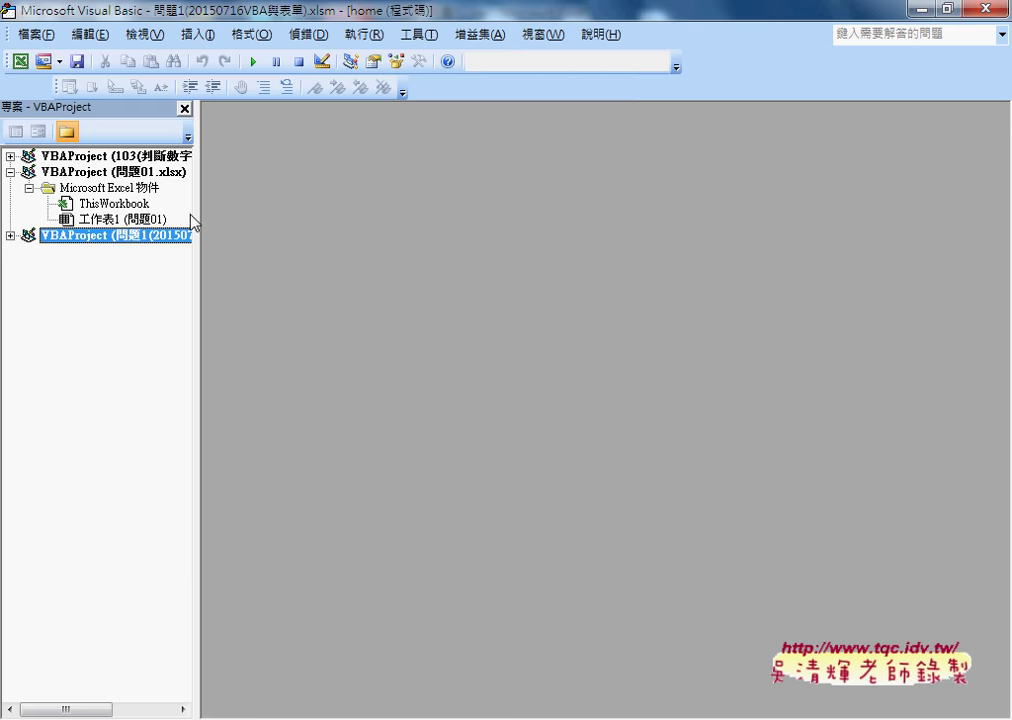
{"action": "left_click_drag", "start_coordinate": [197, 215], "coordinate": [248, 215]}
- Select the 問題01.xlsx project and widen the project list to show full names
{"action": "left_click", "coordinate": [143, 174]}
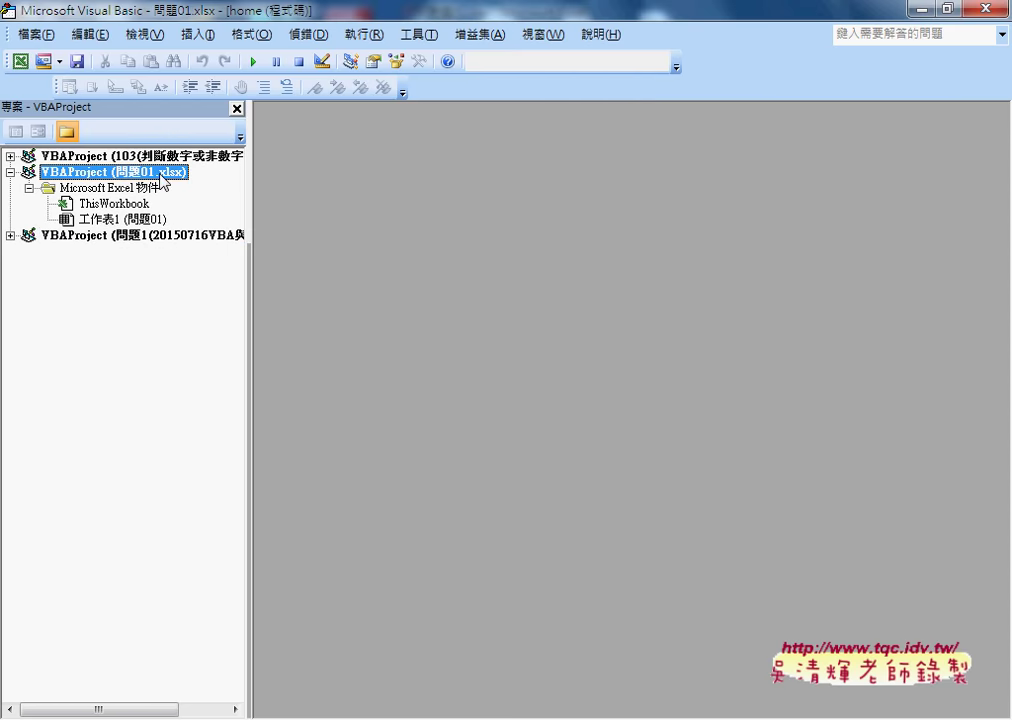
{"action": "left_click", "coordinate": [136, 220]}
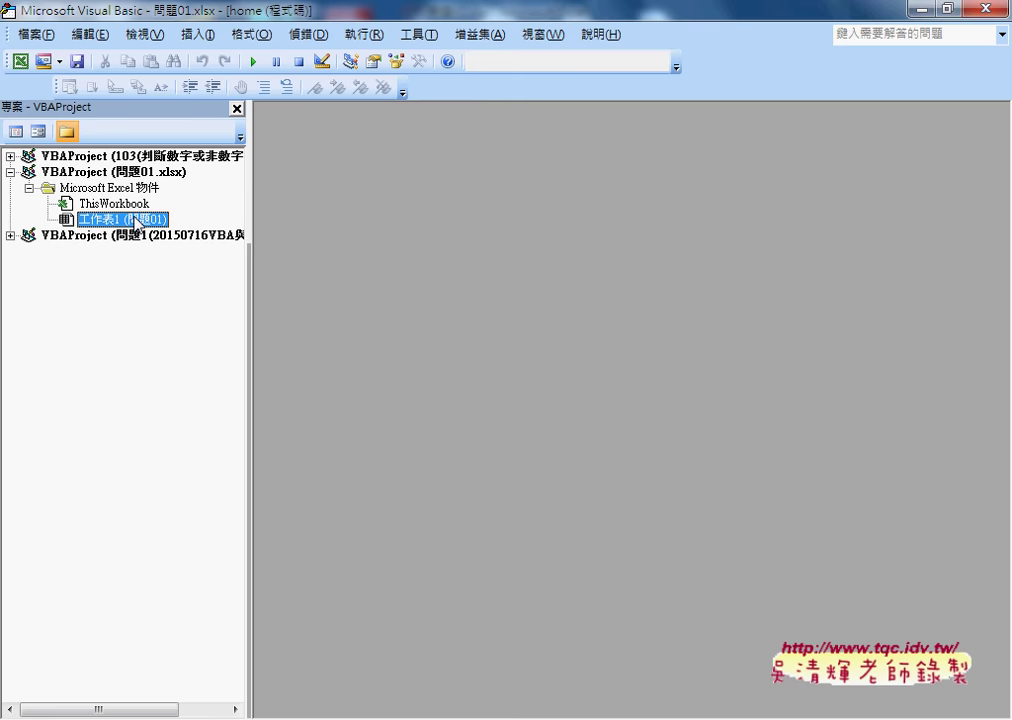
{"action": "left_click", "coordinate": [142, 174]}
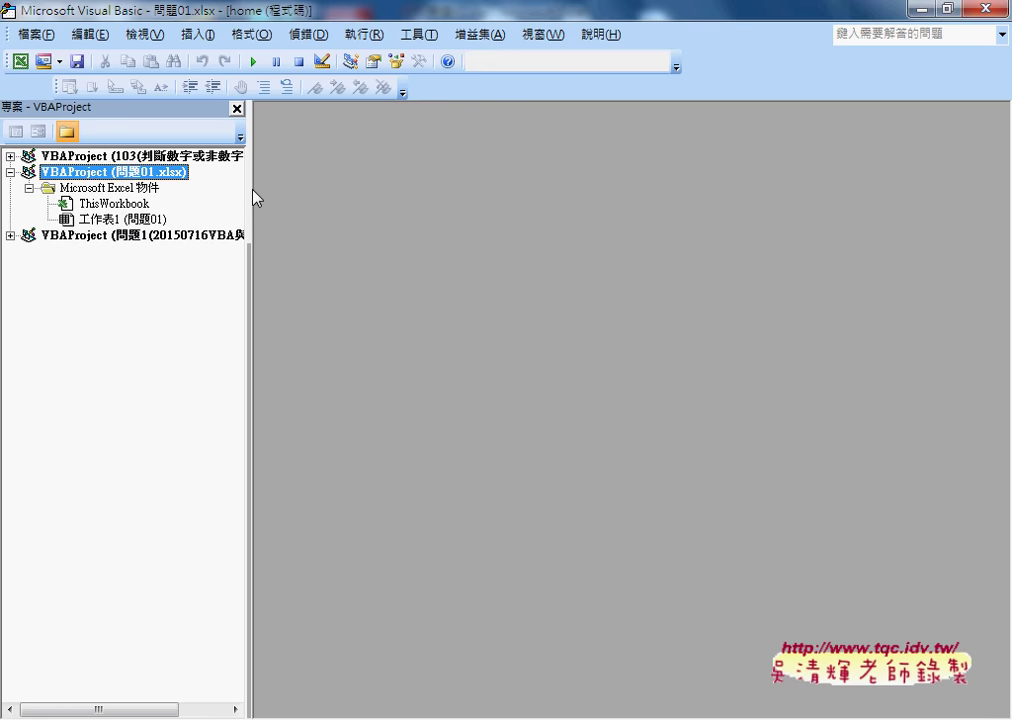
{"action": "left_click_drag", "start_coordinate": [250, 190], "coordinate": [294, 192]}
{"action": "right_click", "coordinate": [151, 175]}
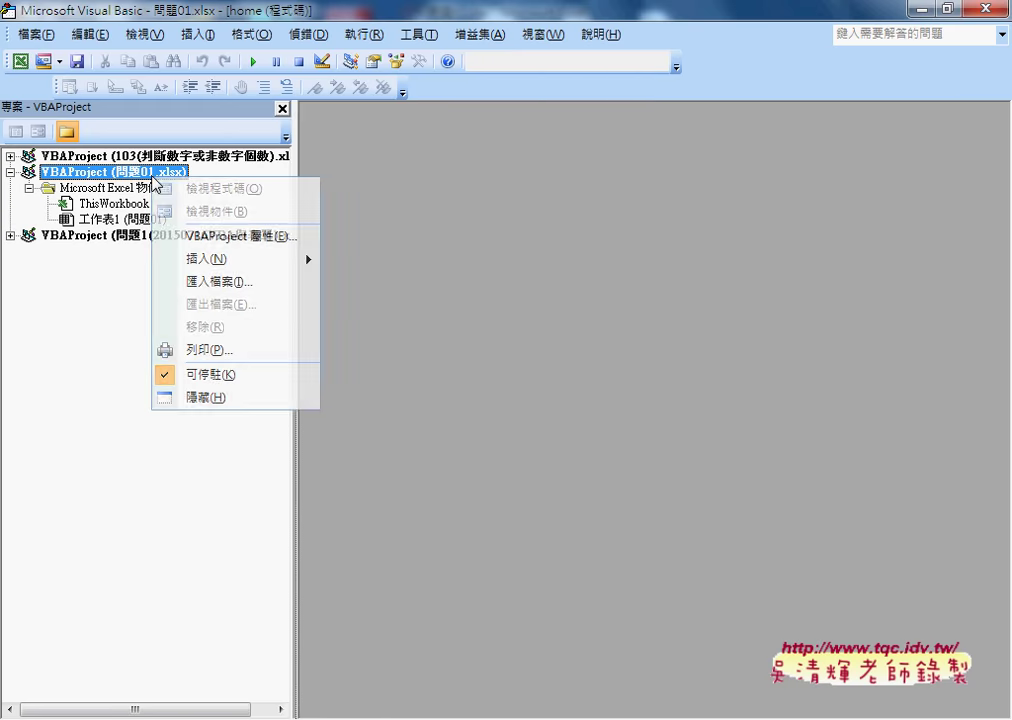
{"action": "mouse_move", "coordinate": [245, 266]}
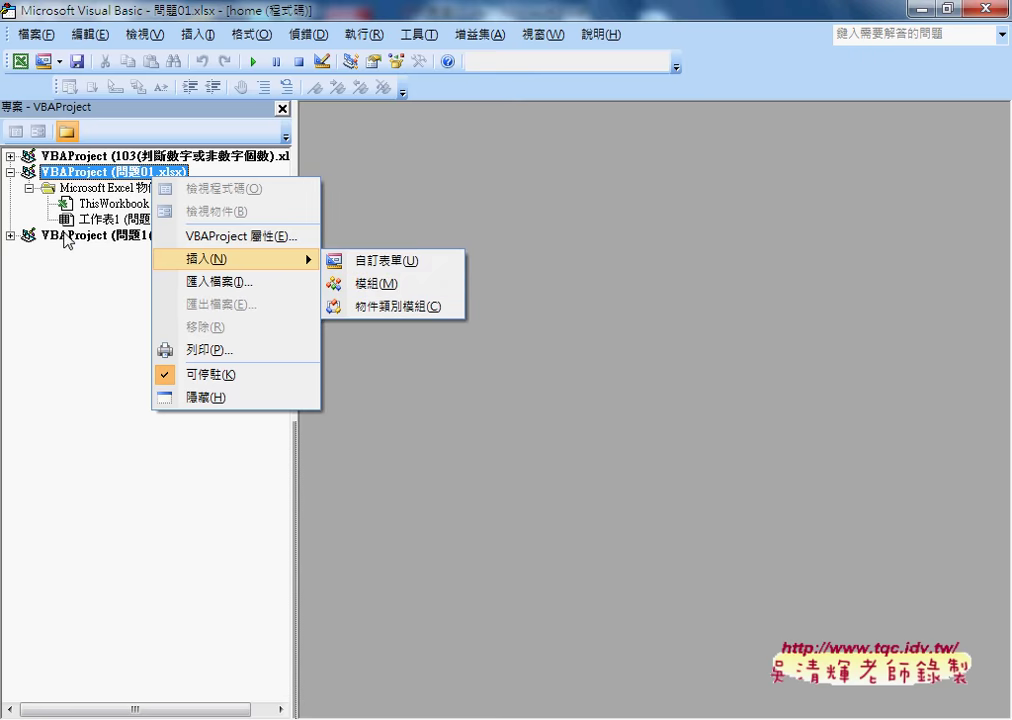
- Keep 問題1 collapsed and insert a new module into the 問題01.xlsx project
{"action": "left_click", "coordinate": [82, 238]}
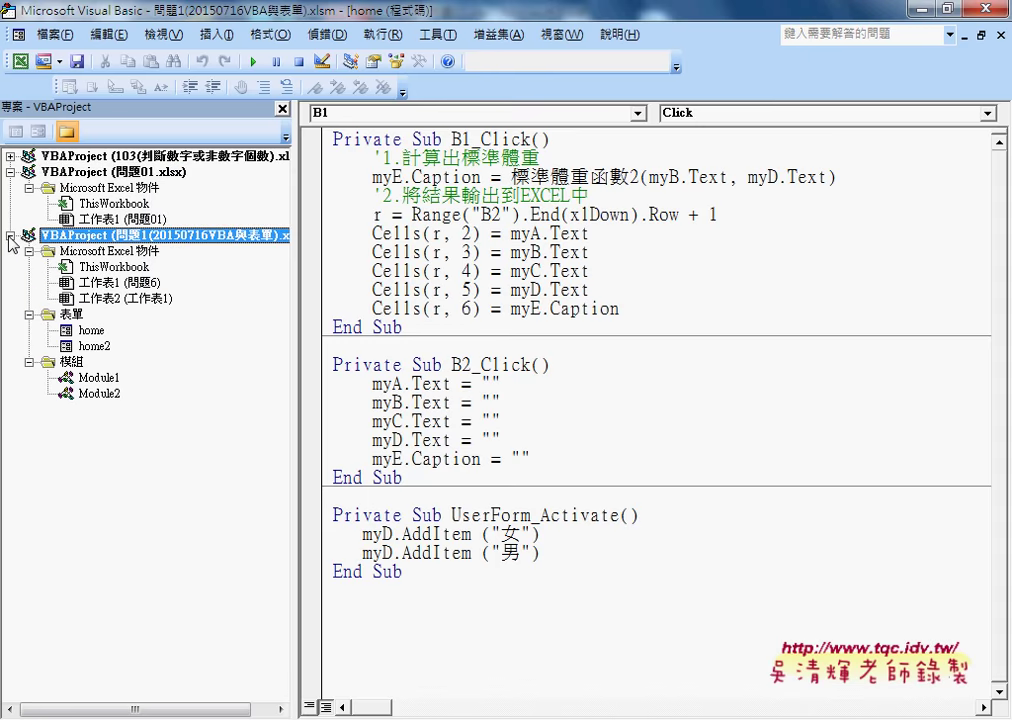
{"action": "left_click", "coordinate": [10, 236]}
{"action": "double_click", "coordinate": [170, 240]}
{"action": "left_click", "coordinate": [156, 173]}
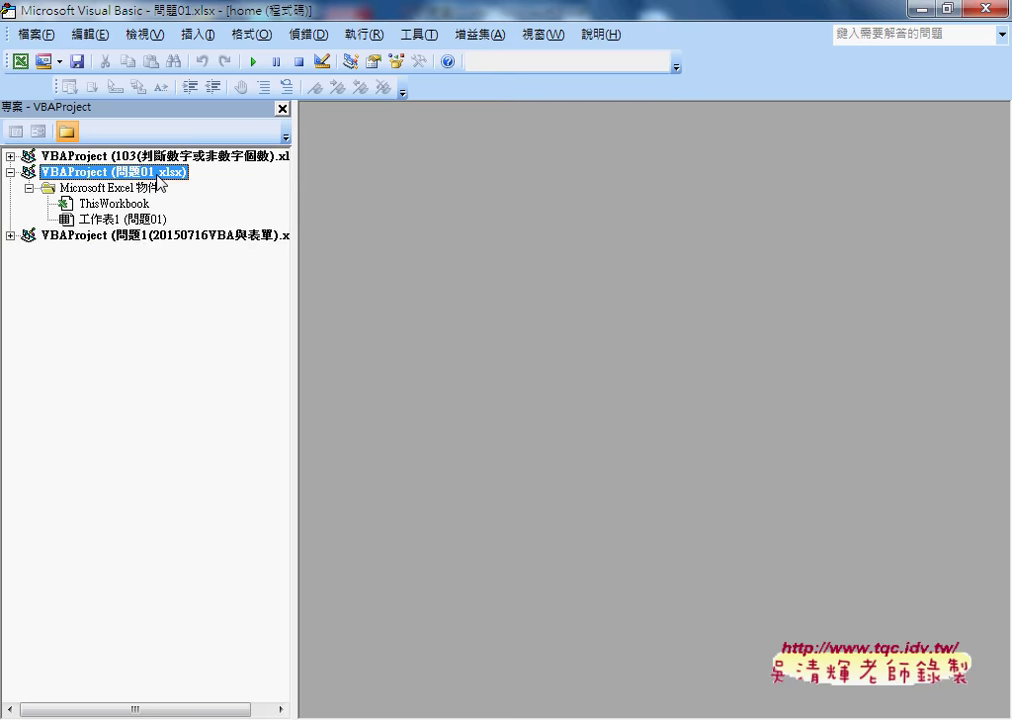
{"action": "right_click", "coordinate": [156, 180]}
{"action": "mouse_move", "coordinate": [170, 257]}
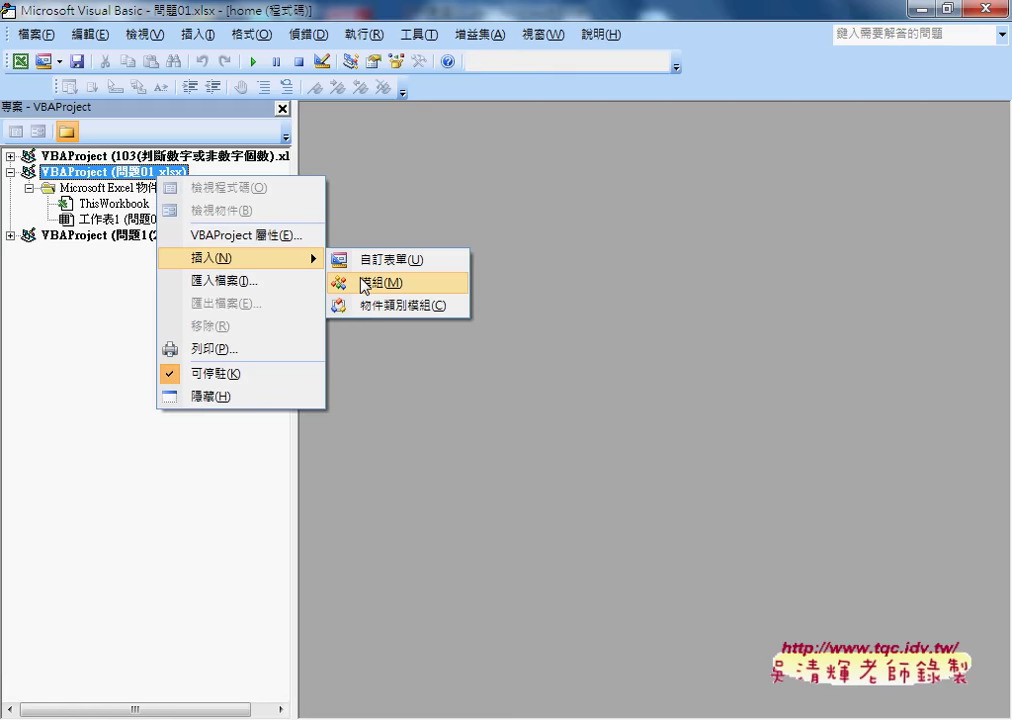
{"action": "left_click", "coordinate": [352, 280]}
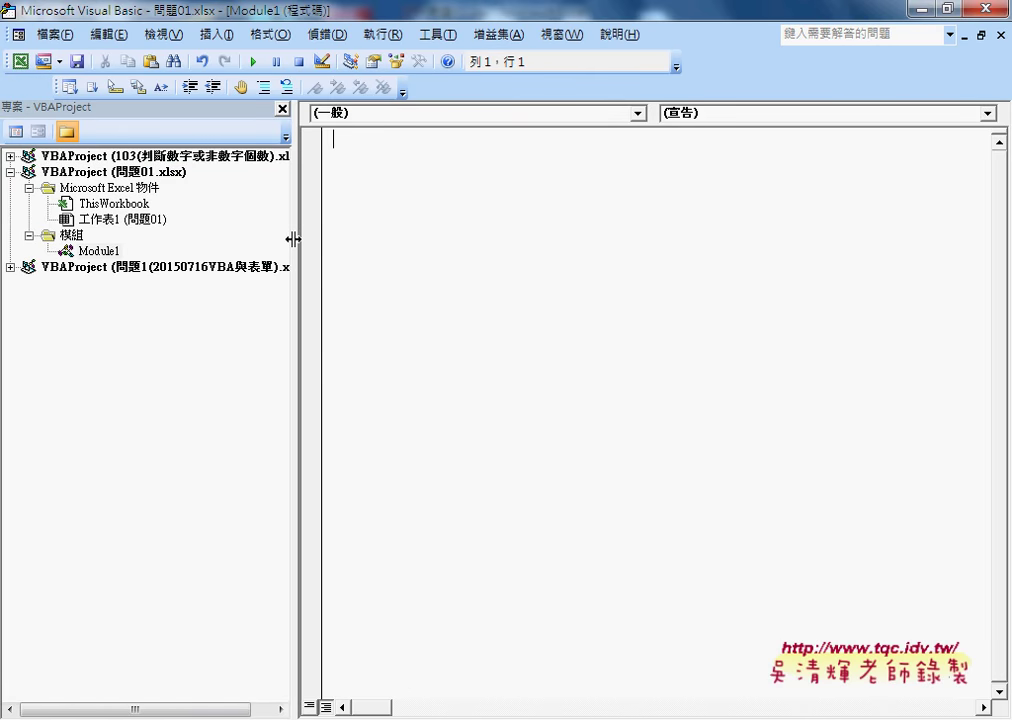
- Narrow the Project pane and choose 插入 > 程序 to open the 新增程序 dialog
{"action": "left_click_drag", "start_coordinate": [294, 239], "coordinate": [245, 237]}
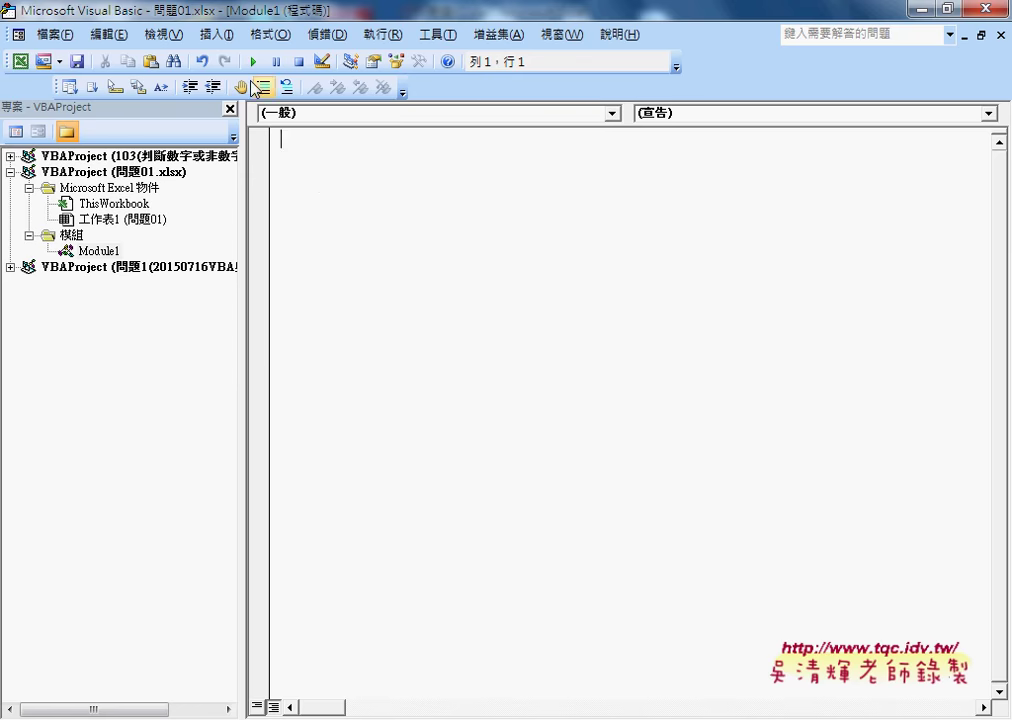
{"action": "left_click", "coordinate": [222, 45]}
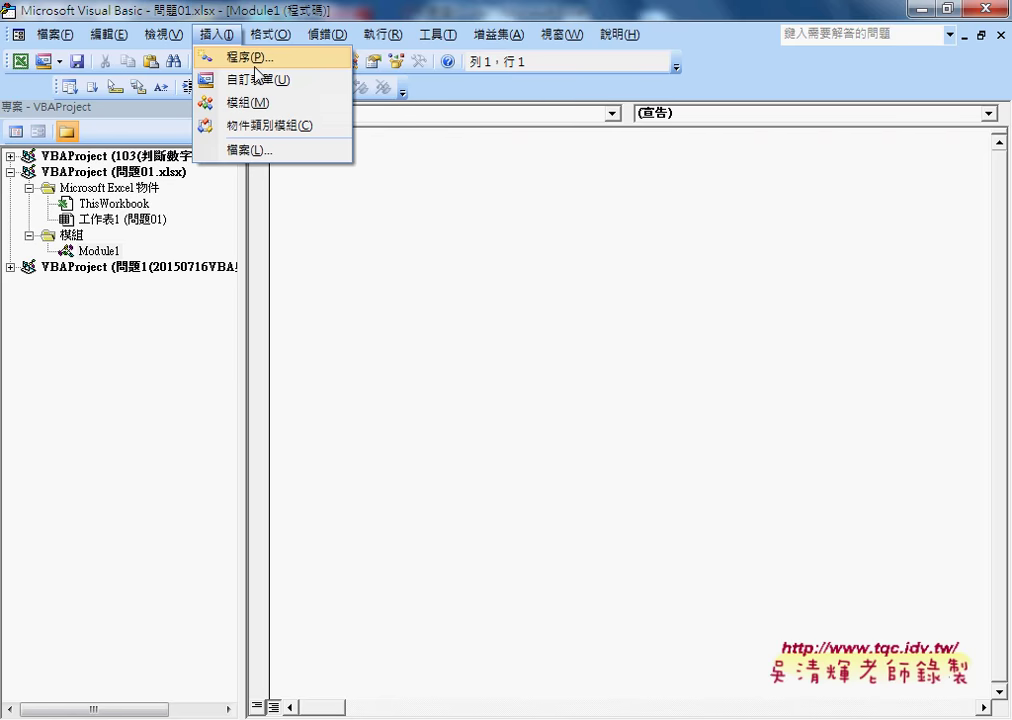
{"action": "left_click", "coordinate": [254, 62]}
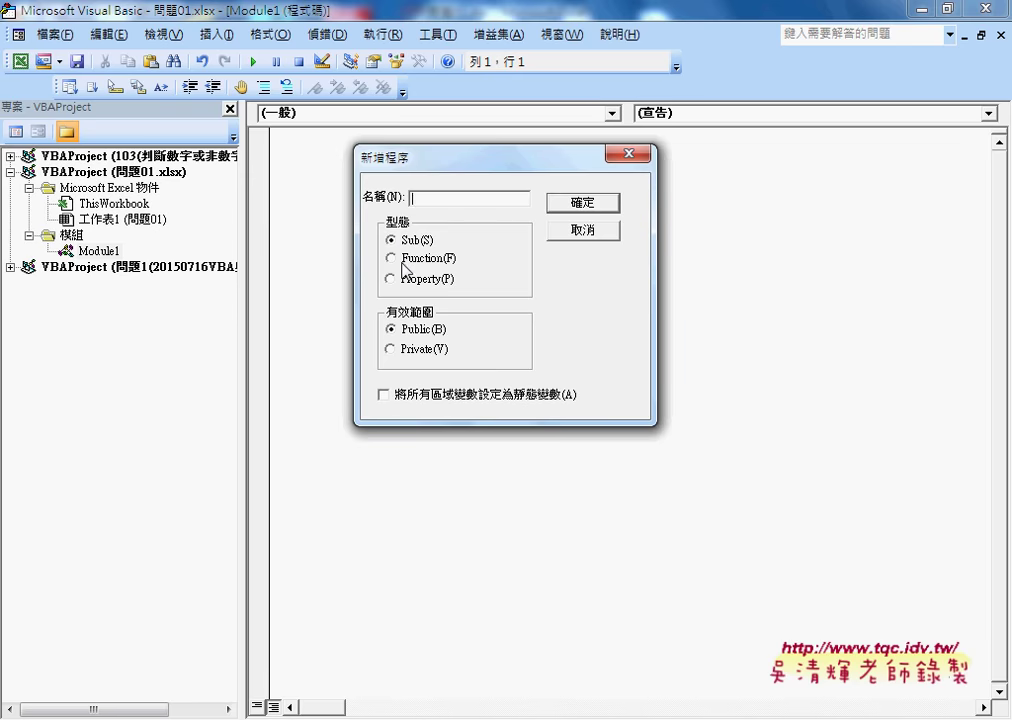
- Try out the procedure type and scope options in 新增程序, leaving the scope Public
{"action": "left_click", "coordinate": [403, 259]}
{"action": "left_click", "coordinate": [407, 279]}
{"action": "left_click", "coordinate": [414, 349]}
{"action": "left_click", "coordinate": [416, 330]}
{"action": "left_click", "coordinate": [392, 330]}
{"action": "left_click", "coordinate": [393, 349]}
{"action": "left_click", "coordinate": [395, 333]}
{"action": "left_click", "coordinate": [395, 350]}
{"action": "left_click", "coordinate": [391, 330]}
{"action": "left_click", "coordinate": [391, 240]}
{"action": "left_click", "coordinate": [434, 199]}
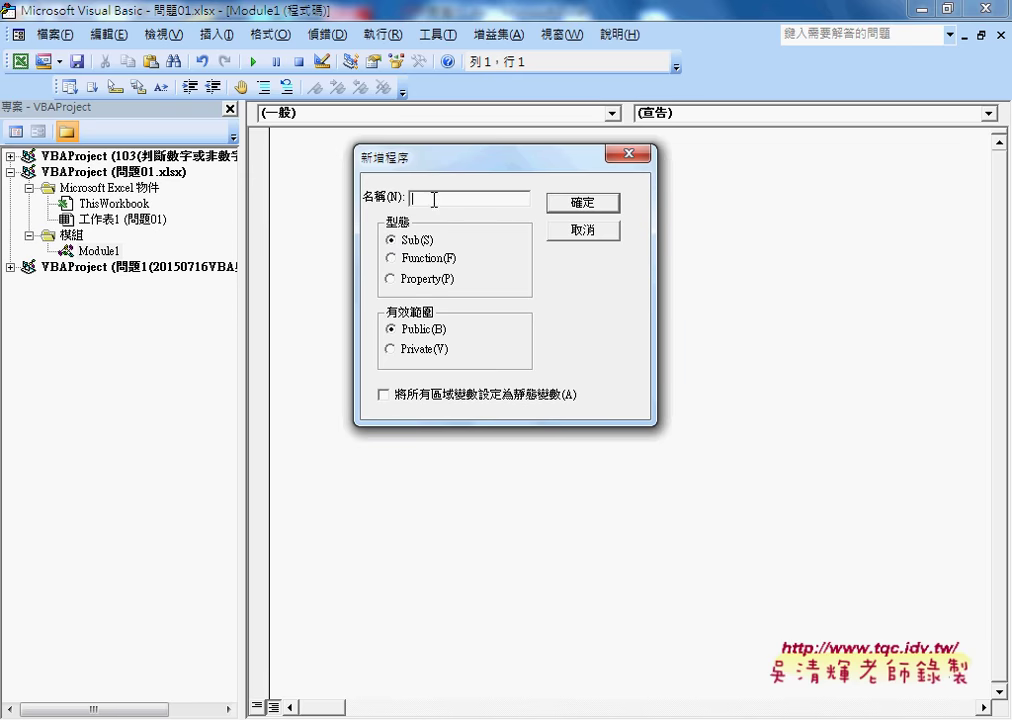
{"action": "left_click", "coordinate": [391, 258]}
{"action": "left_click", "coordinate": [395, 351]}
{"action": "left_click", "coordinate": [421, 331]}
- Paste 標準體重 as the procedure name and create the Public Sub
{"action": "left_click", "coordinate": [427, 199]}
{"action": "right_click", "coordinate": [427, 199]}
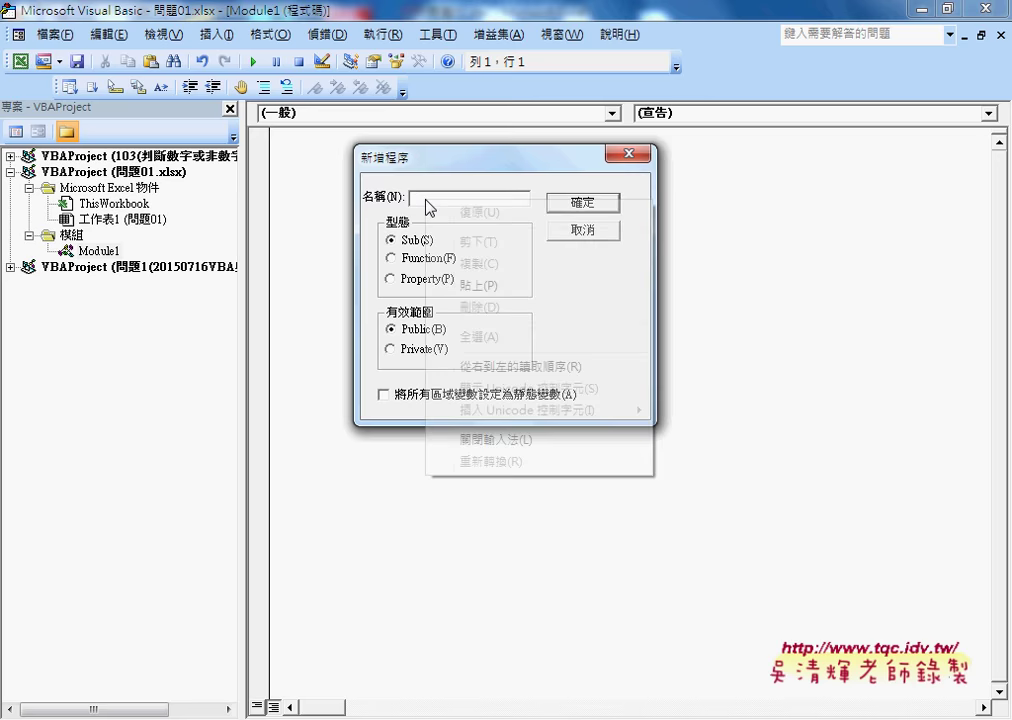
{"action": "left_click", "coordinate": [470, 288]}
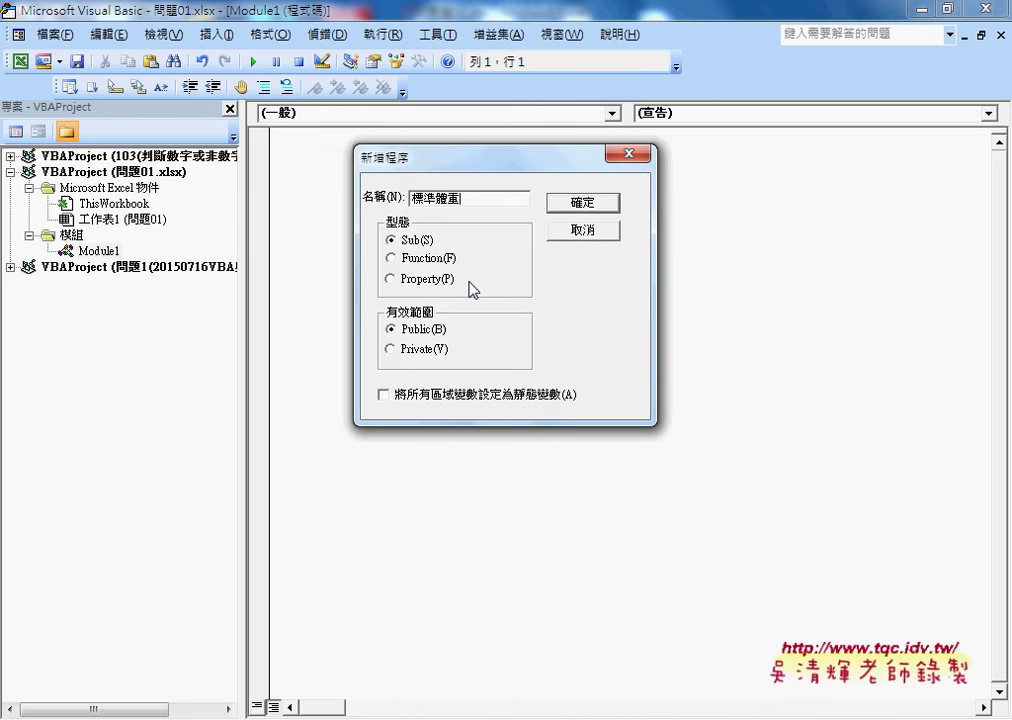
{"action": "left_click", "coordinate": [594, 210]}
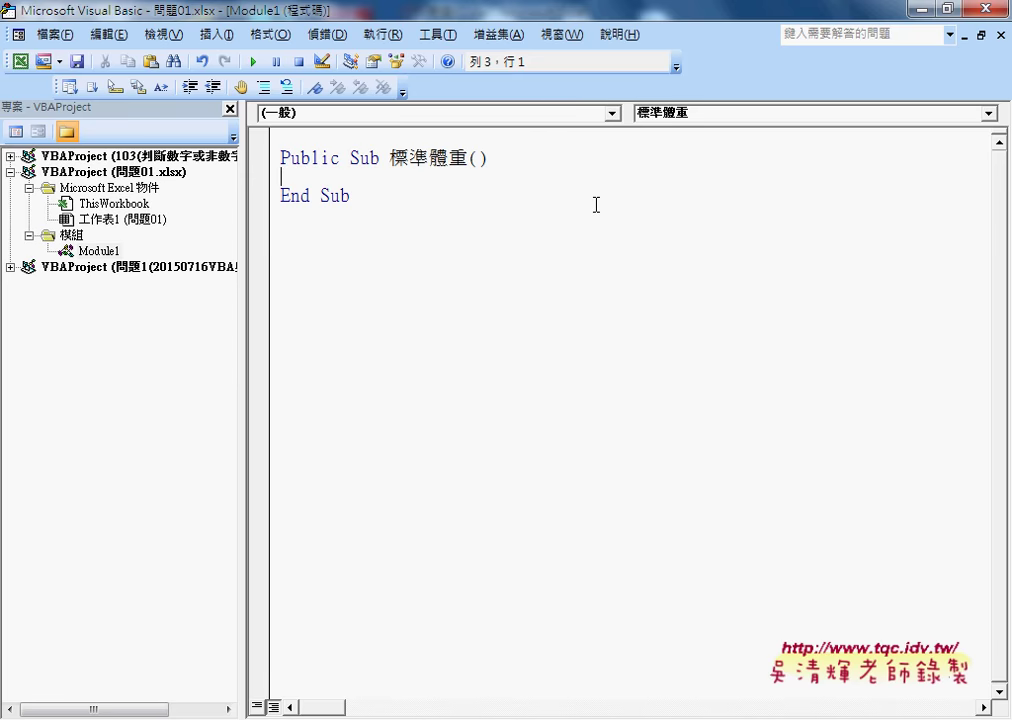
{"action": "left_click", "coordinate": [334, 158]}
{"action": "left_click_drag", "start_coordinate": [334, 158], "coordinate": [283, 155]}
{"action": "left_click_drag", "start_coordinate": [350, 158], "coordinate": [380, 158]}
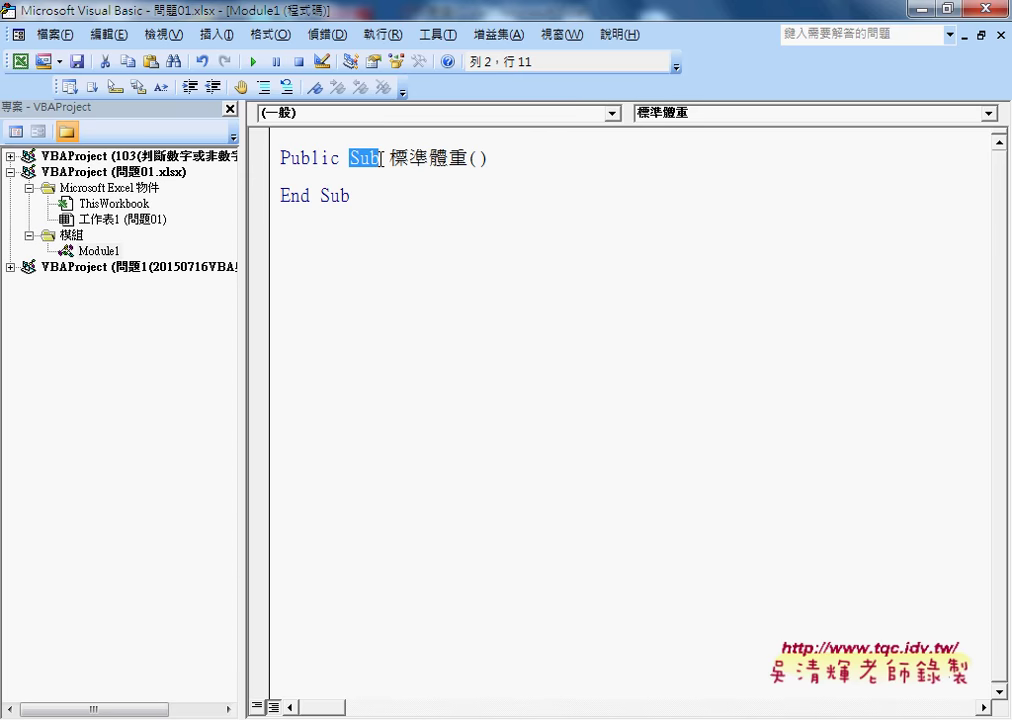
{"action": "left_click_drag", "start_coordinate": [389, 158], "coordinate": [469, 158]}
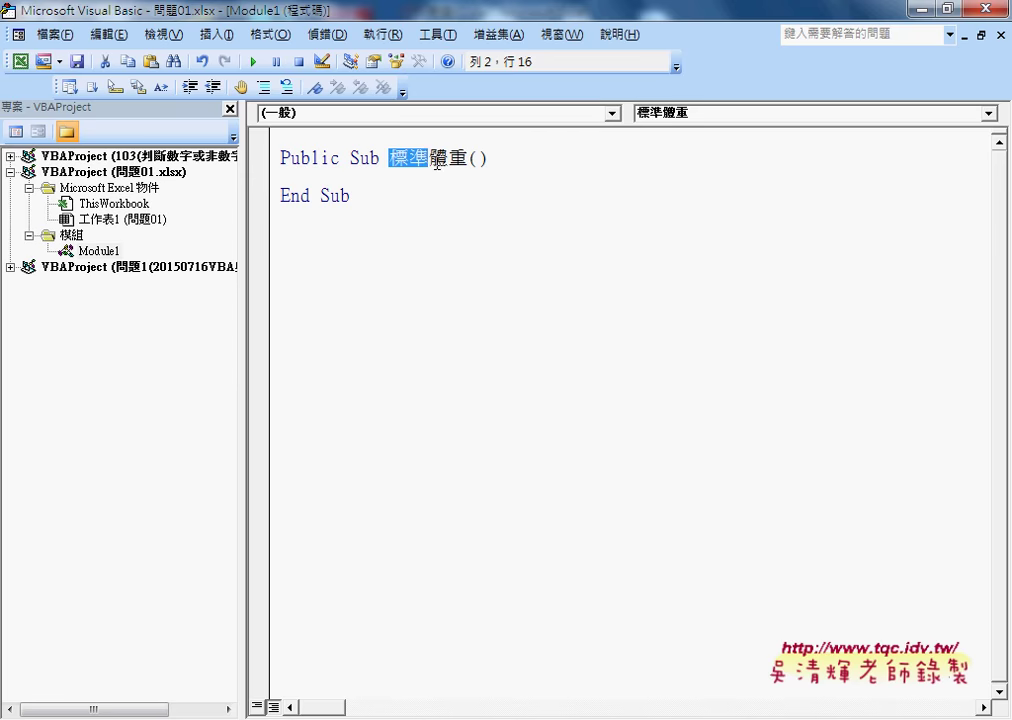
{"action": "left_click", "coordinate": [370, 160]}
{"action": "left_click_drag", "start_coordinate": [349, 196], "coordinate": [281, 196]}
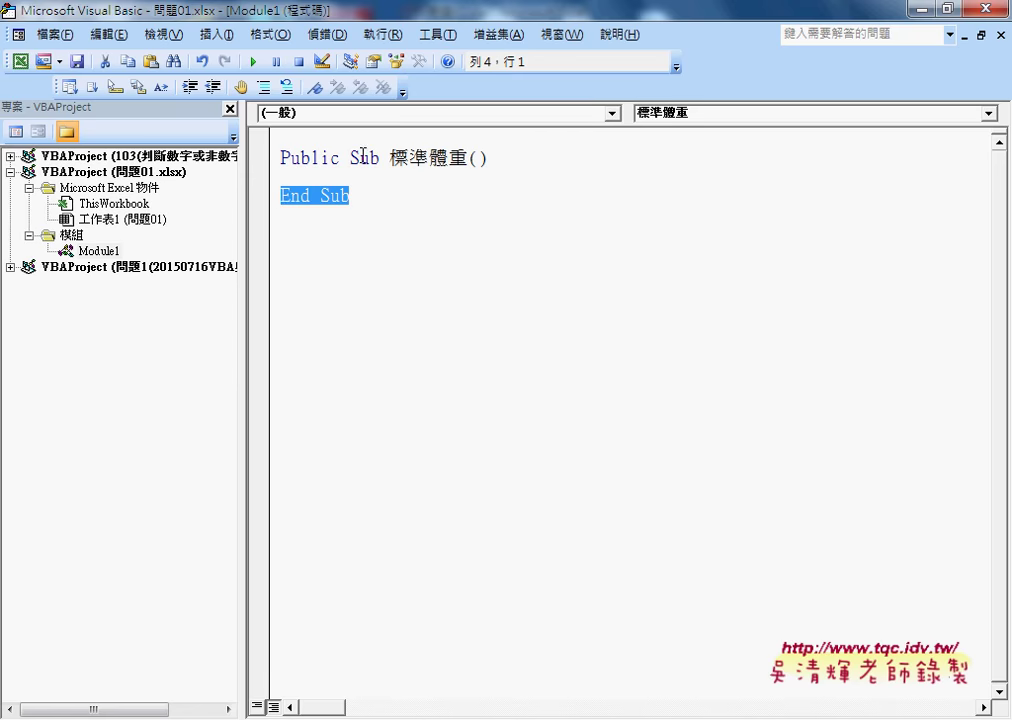
{"action": "left_click", "coordinate": [356, 158]}
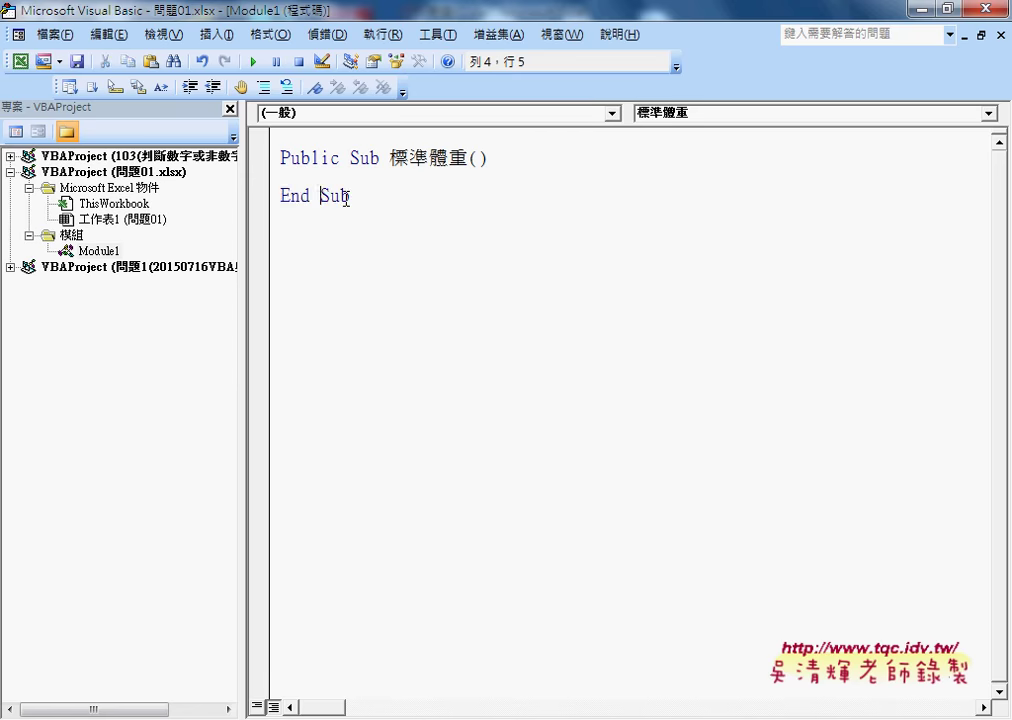
{"action": "left_click_drag", "start_coordinate": [345, 197], "coordinate": [281, 196]}
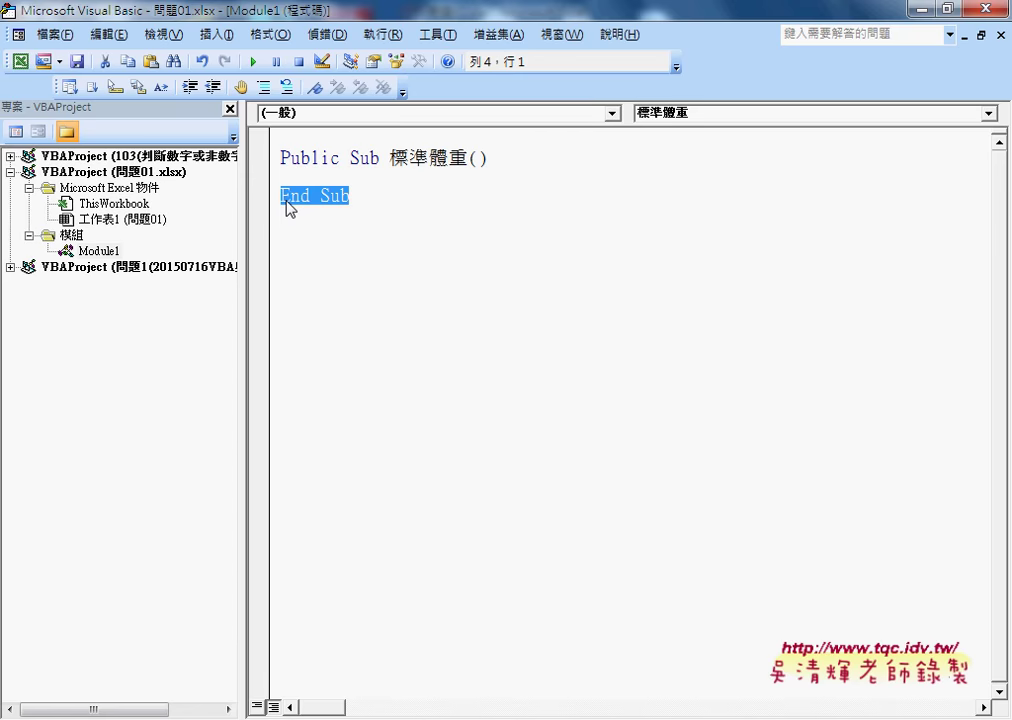
{"action": "left_click", "coordinate": [325, 176]}
{"action": "left_click_drag", "start_coordinate": [55, 18], "coordinate": [614, 103]}
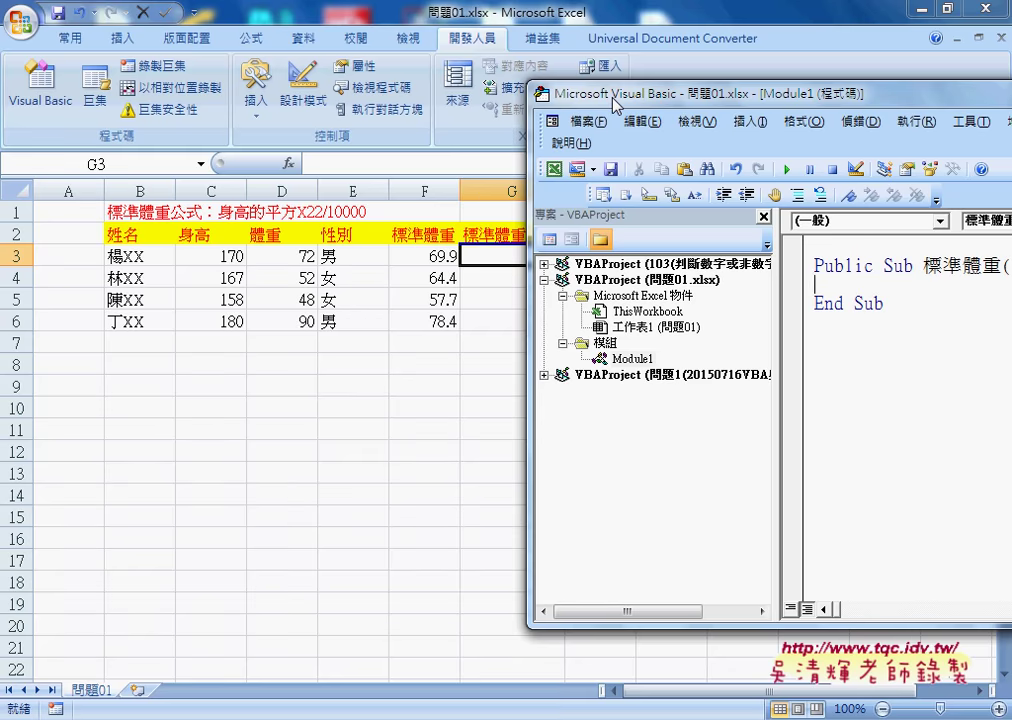
{"action": "left_click_drag", "start_coordinate": [779, 270], "coordinate": [677, 270]}
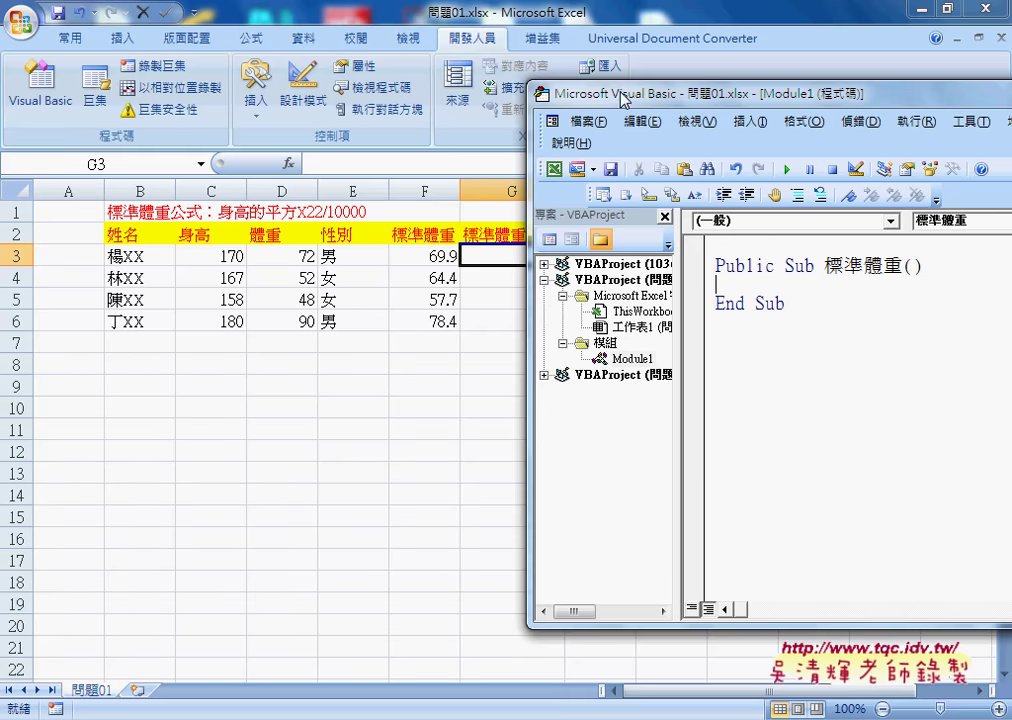
{"action": "left_click_drag", "start_coordinate": [623, 95], "coordinate": [645, 97]}
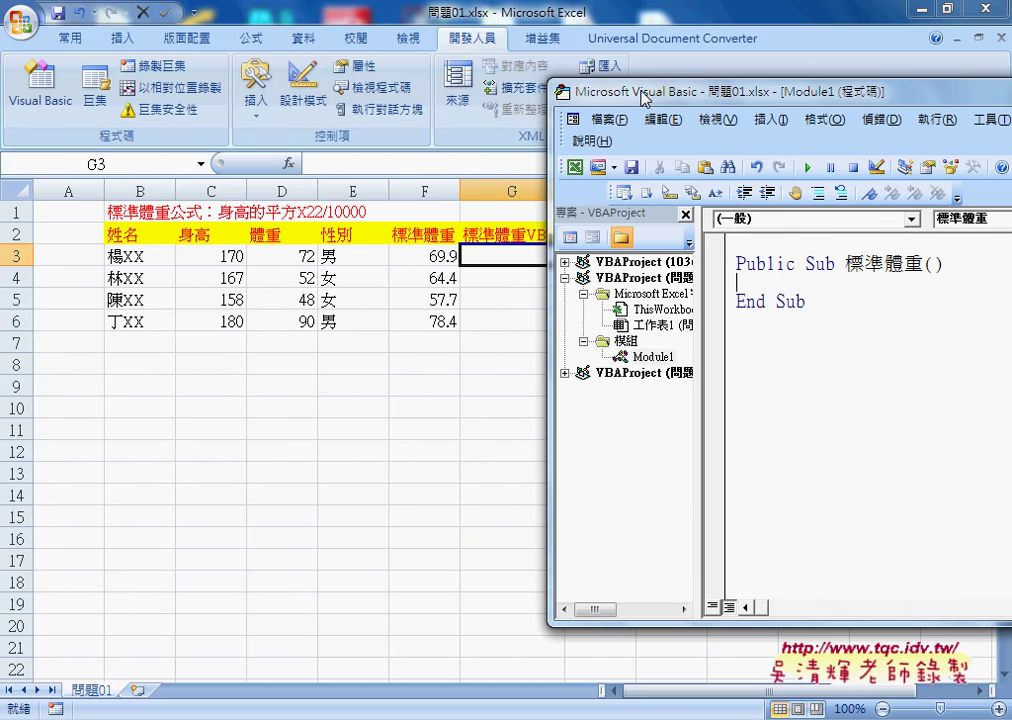
{"action": "left_click", "coordinate": [980, 690]}
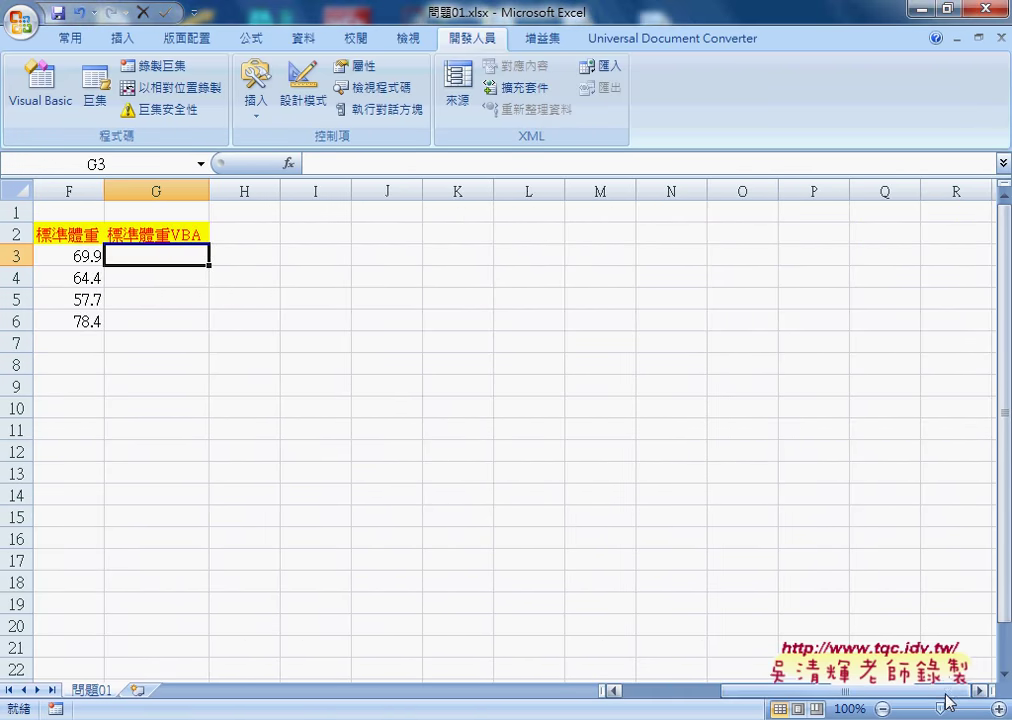
{"action": "left_click_drag", "start_coordinate": [944, 690], "coordinate": [897, 690]}
{"action": "left_click", "coordinate": [56, 118]}
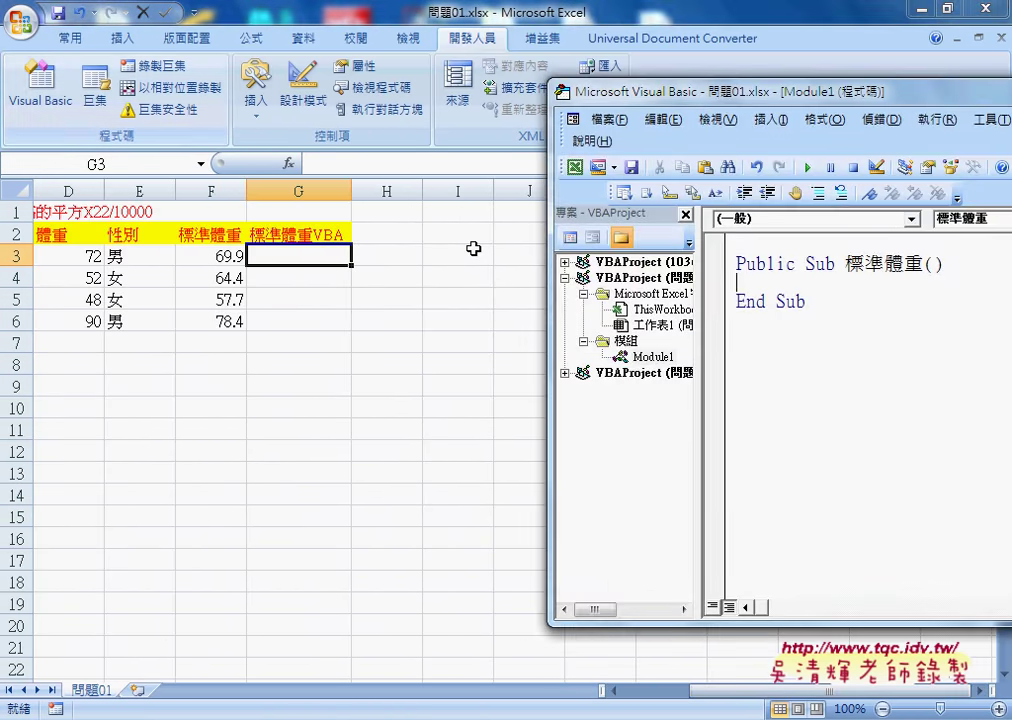
{"action": "left_click_drag", "start_coordinate": [652, 98], "coordinate": [454, 83]}
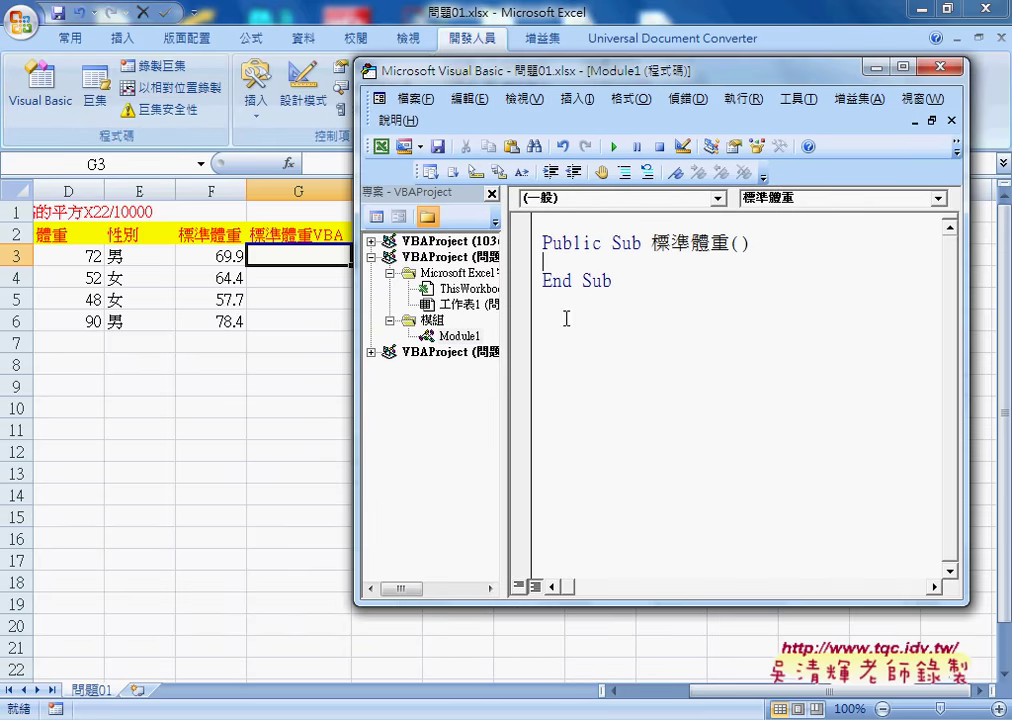
{"action": "left_click_drag", "start_coordinate": [480, 337], "coordinate": [478, 337]}
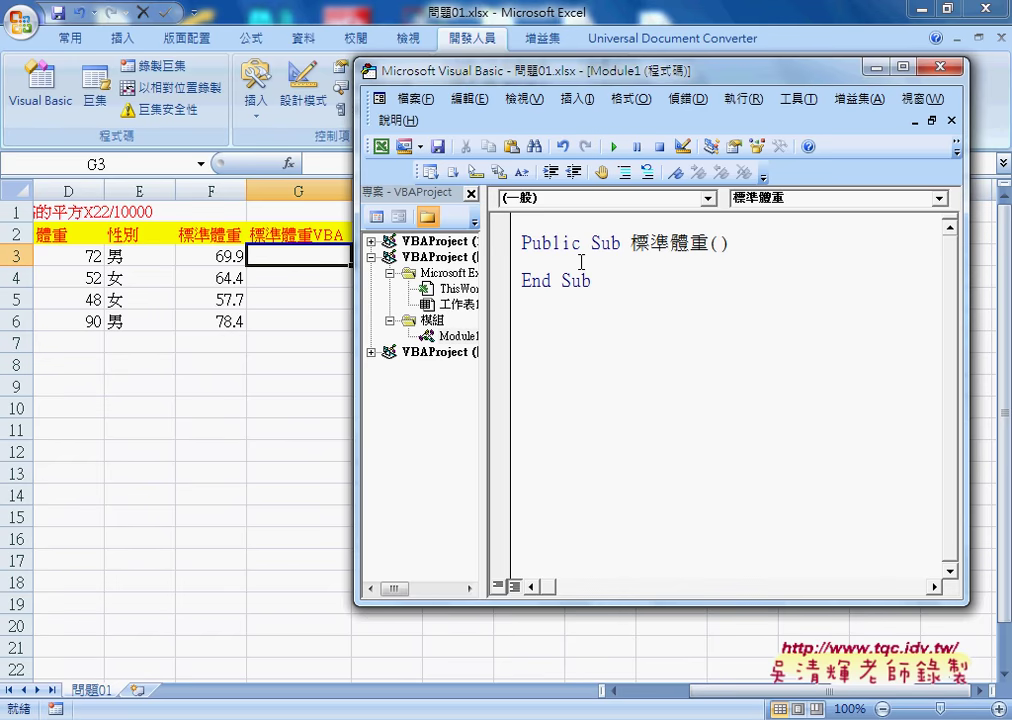
- Type a For i = 3 To 6 … Next loop inside the 標準體重 sub
{"action": "key", "text": "ctrl+space"}
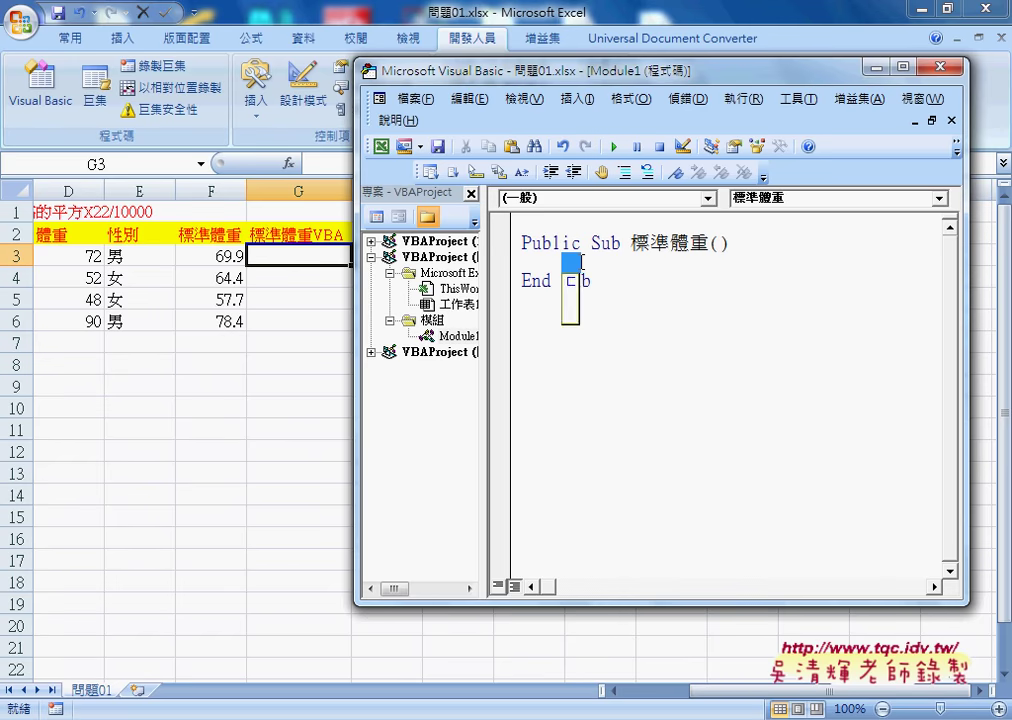
{"action": "type", "text": "fo"}
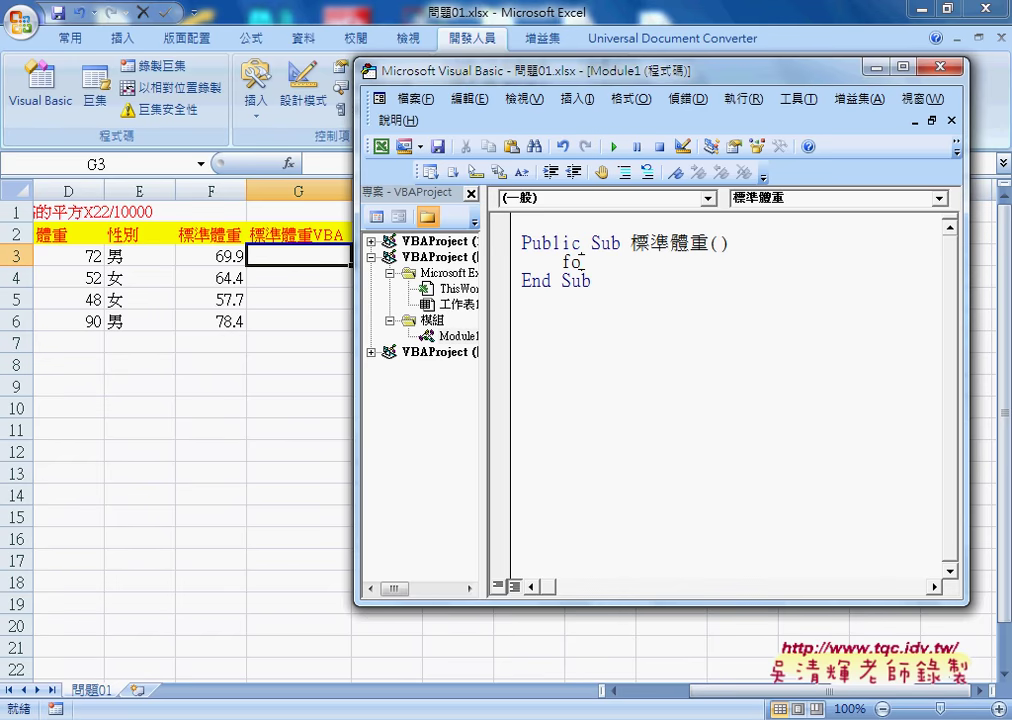
{"action": "type", "text": "r i"}
{"action": "type", "text": "="}
{"action": "type", "text": "3 t"}
{"action": "type", "text": "o "}
{"action": "type", "text": "6"}
{"action": "key", "text": "Return"}
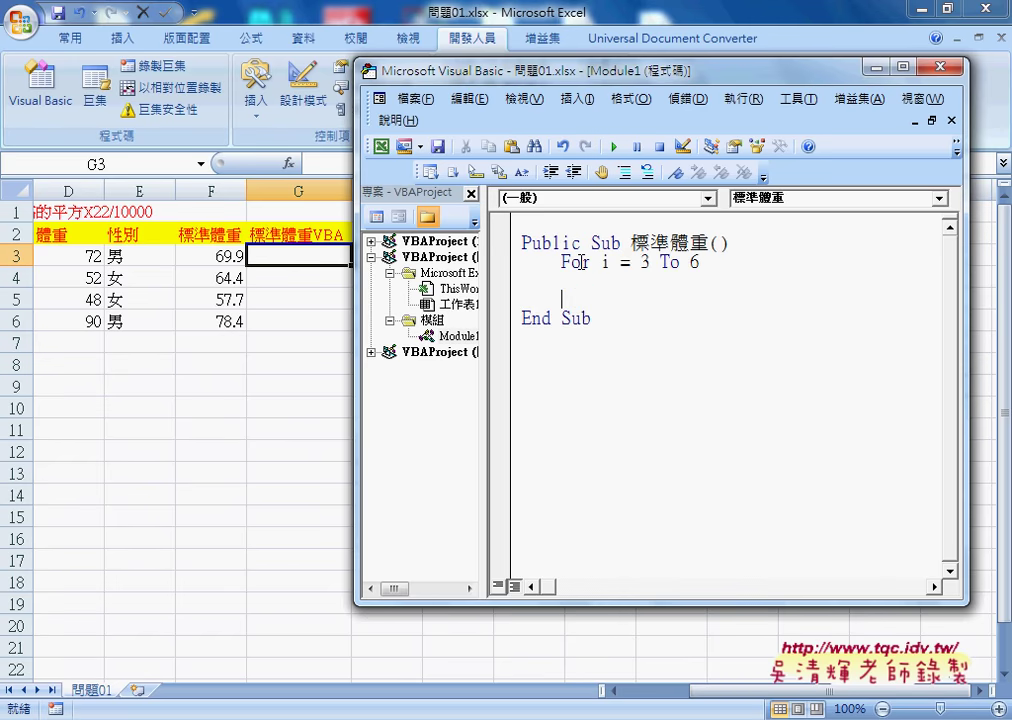
{"action": "type", "text": "ne"}
{"action": "type", "text": "xt"}
- Indent the blank line inside the loop and type cells(i,"G")
{"action": "left_click", "coordinate": [605, 280]}
{"action": "key", "text": "Tab"}
{"action": "type", "text": "c"}
{"action": "type", "text": "ells"}
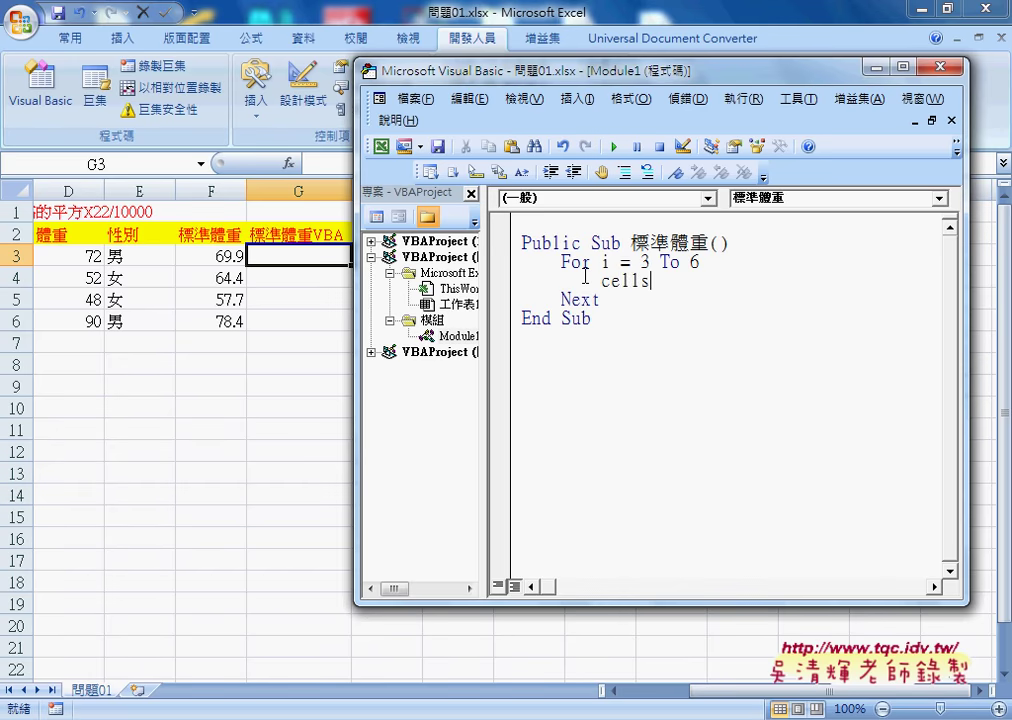
{"action": "type", "text": "(i"}
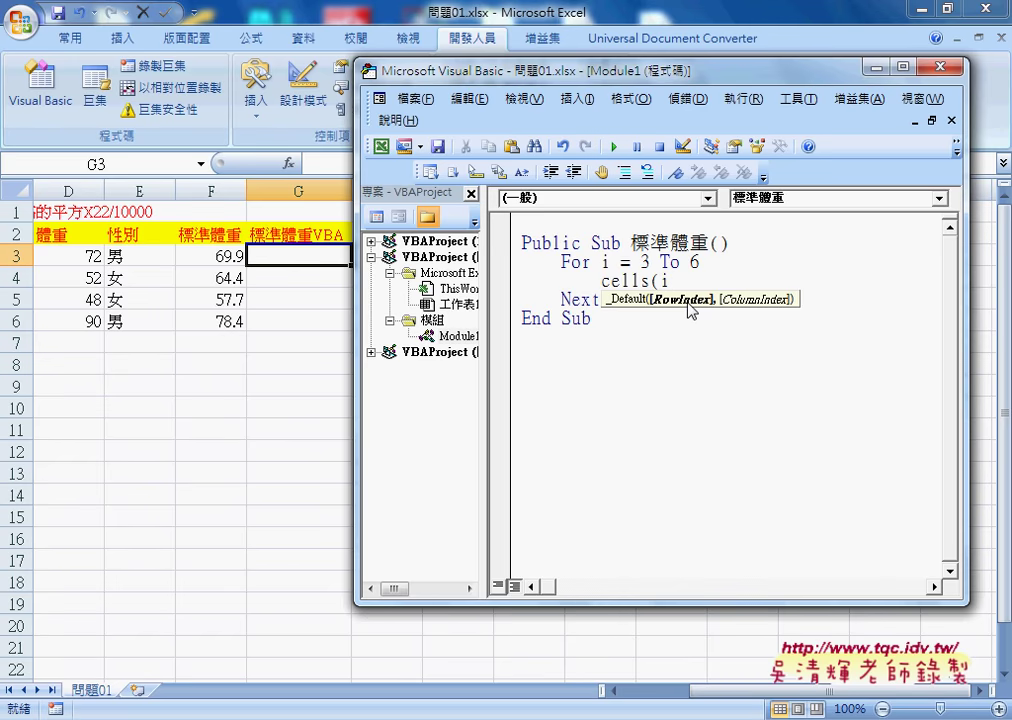
{"action": "type", "text": ","}
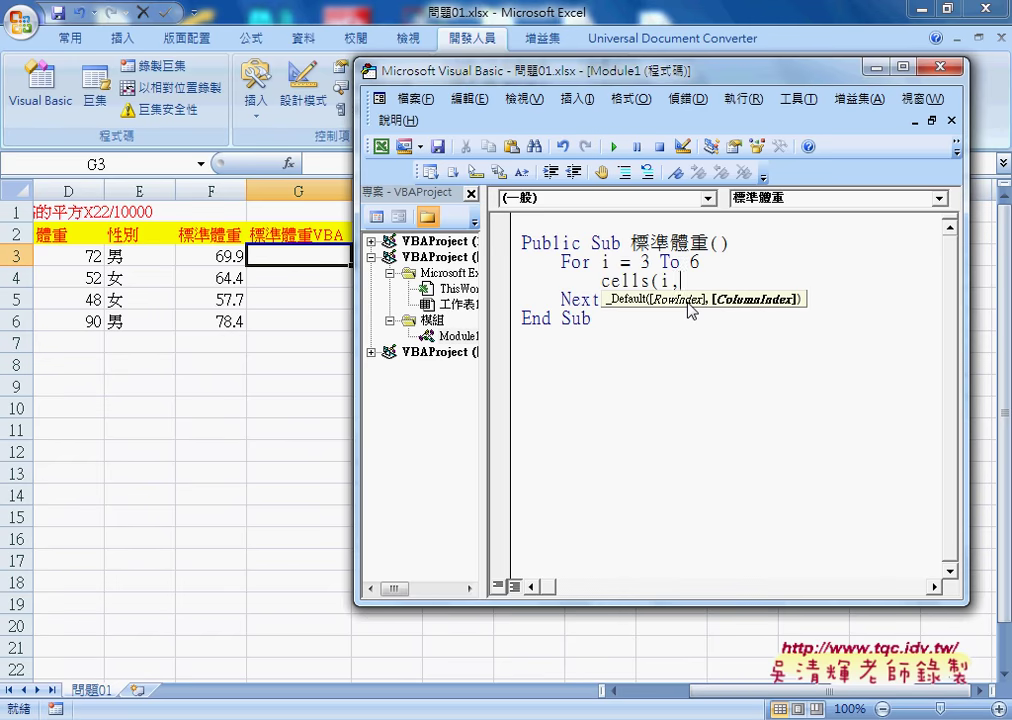
{"action": "type", "text": "7"}
{"action": "type", "text": ")"}
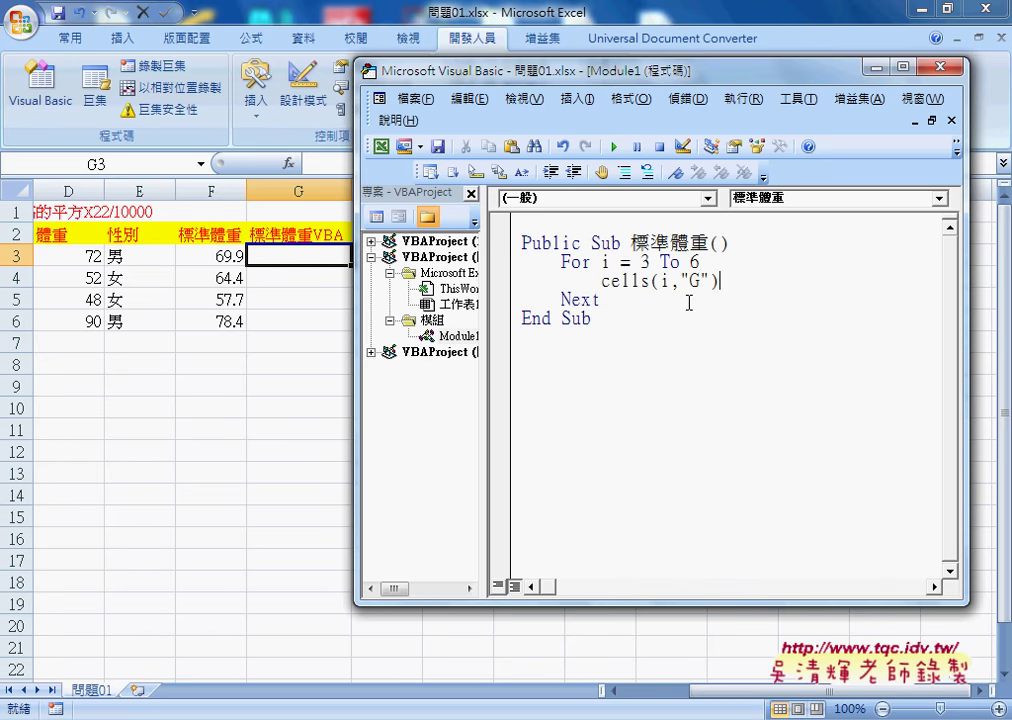
- Append the equals sign, narrow the project pane, and switch back to Excel with Alt+F11
{"action": "left_click_drag", "start_coordinate": [681, 281], "coordinate": [708, 281]}
{"action": "left_click", "coordinate": [805, 282]}
{"action": "type", "text": "="}
{"action": "double_click", "coordinate": [726, 283]}
{"action": "left_click", "coordinate": [738, 283]}
{"action": "left_click_drag", "start_coordinate": [482, 284], "coordinate": [457, 284]}
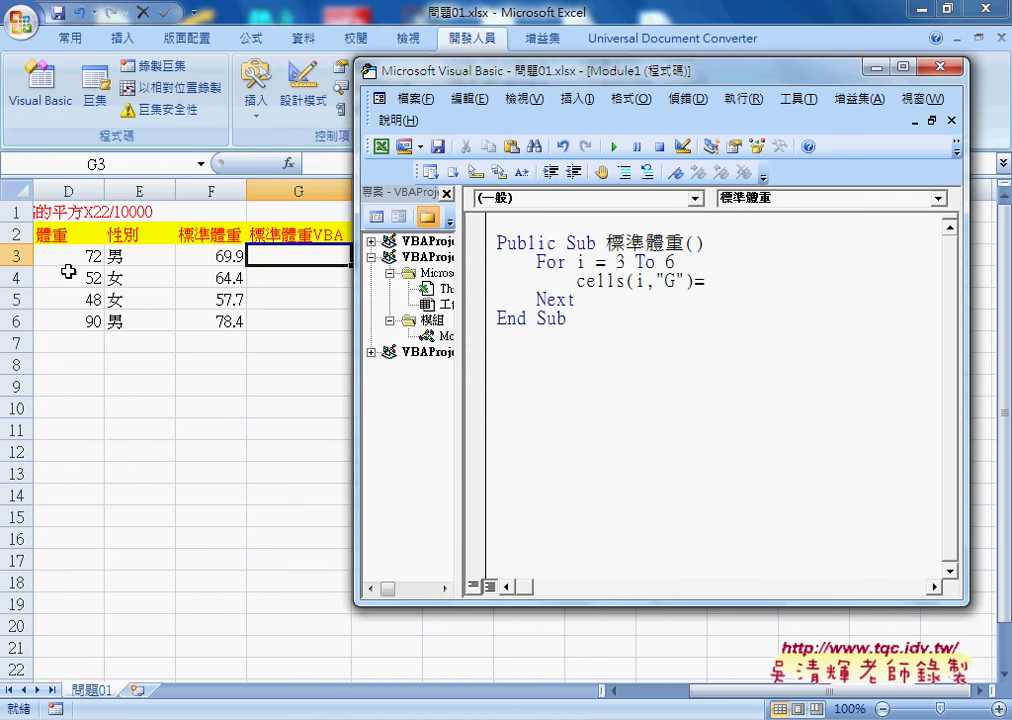
{"action": "key", "text": "alt+F11"}
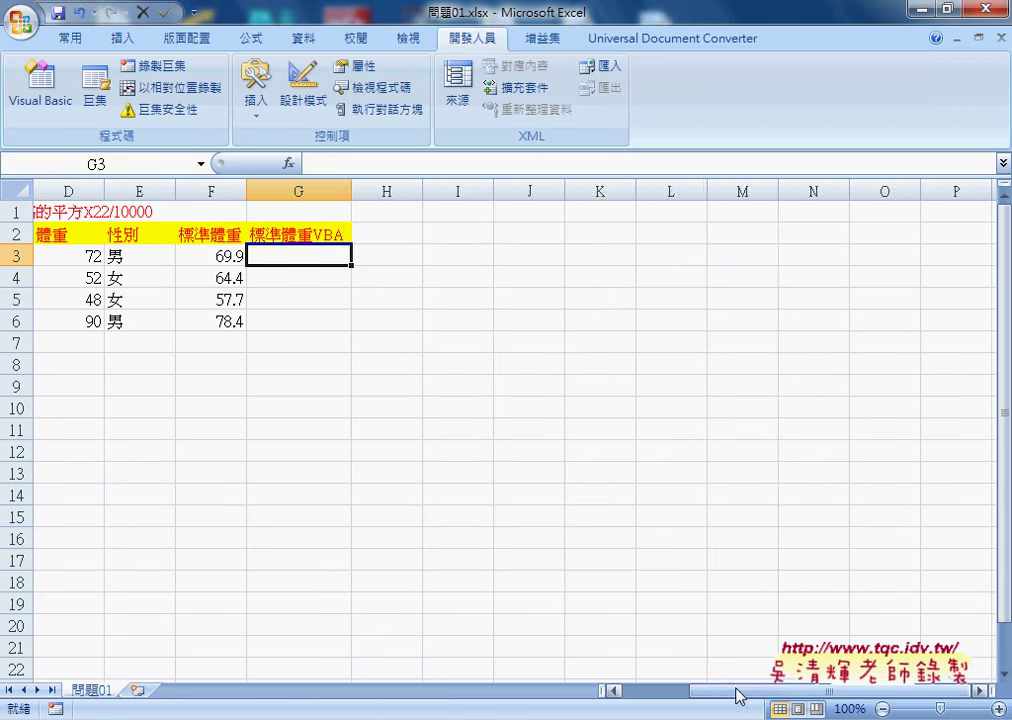
- Back in the editor, finish the line as cells(i,"C") ^ 2 * 22 / 10000
{"action": "left_click_drag", "start_coordinate": [736, 695], "coordinate": [701, 695]}
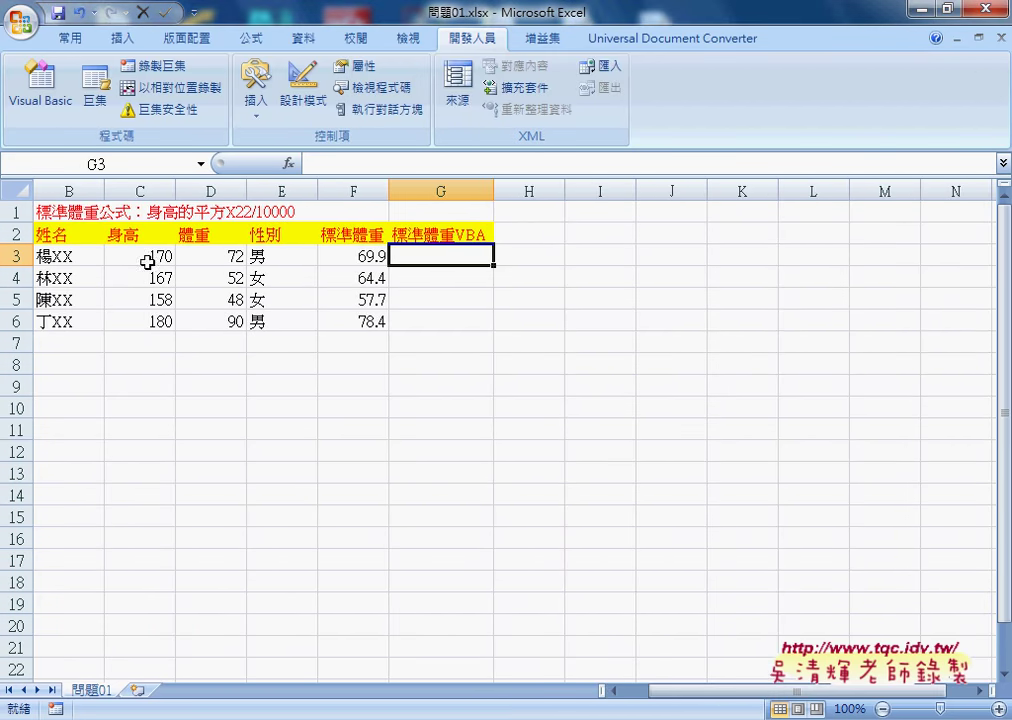
{"action": "left_click", "coordinate": [42, 95]}
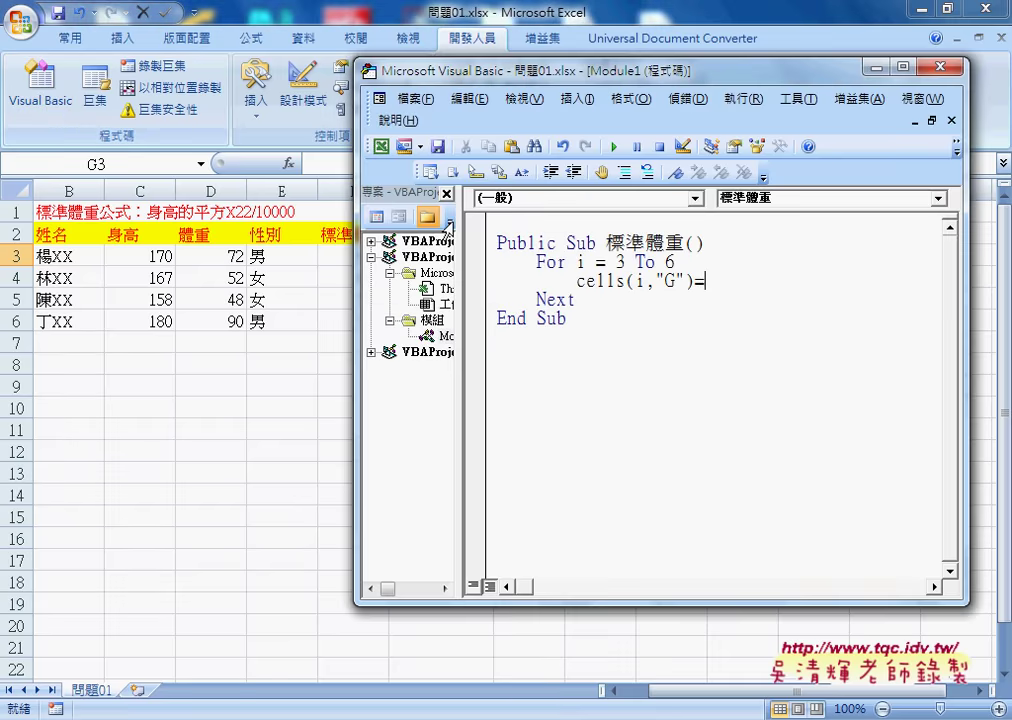
{"action": "type", "text": "ce"}
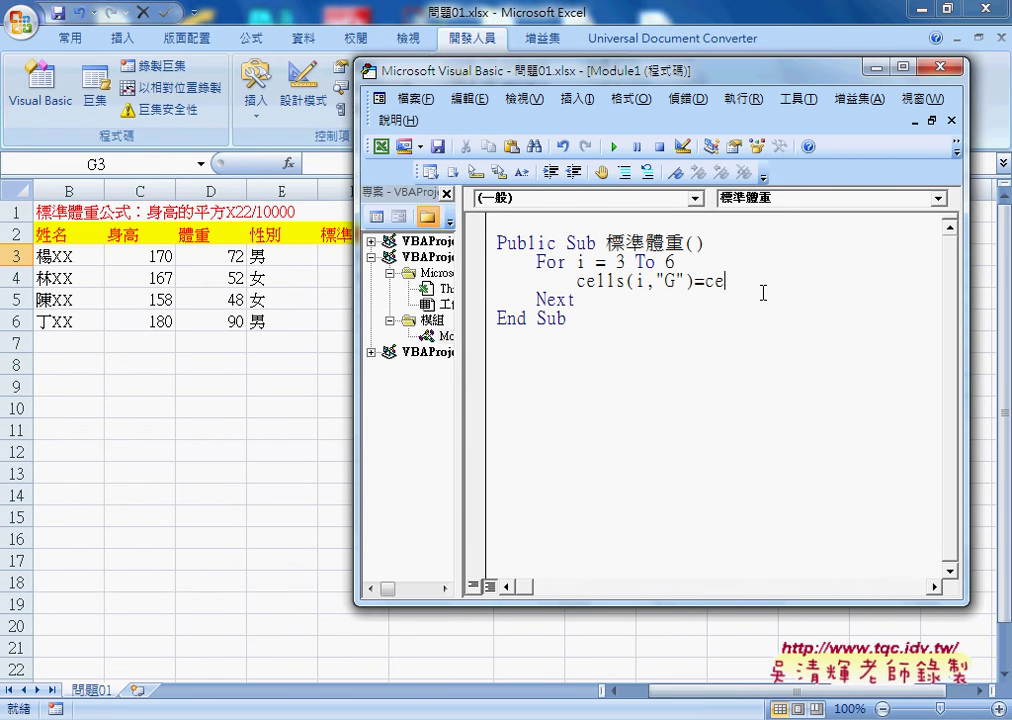
{"action": "type", "text": "lls("}
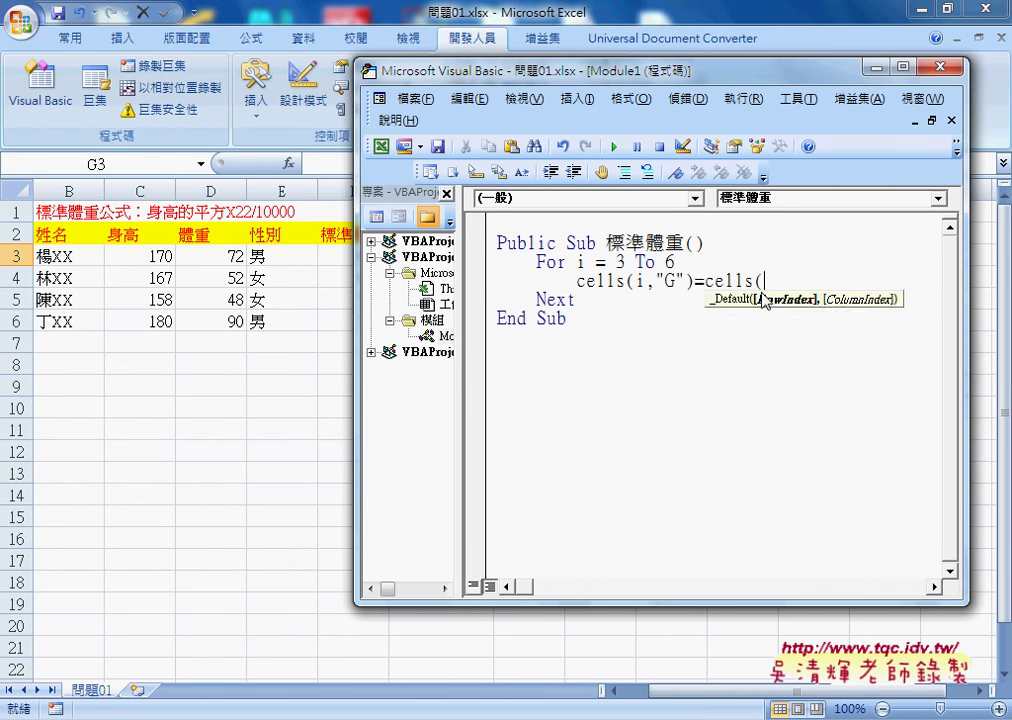
{"action": "type", "text": "i,"}
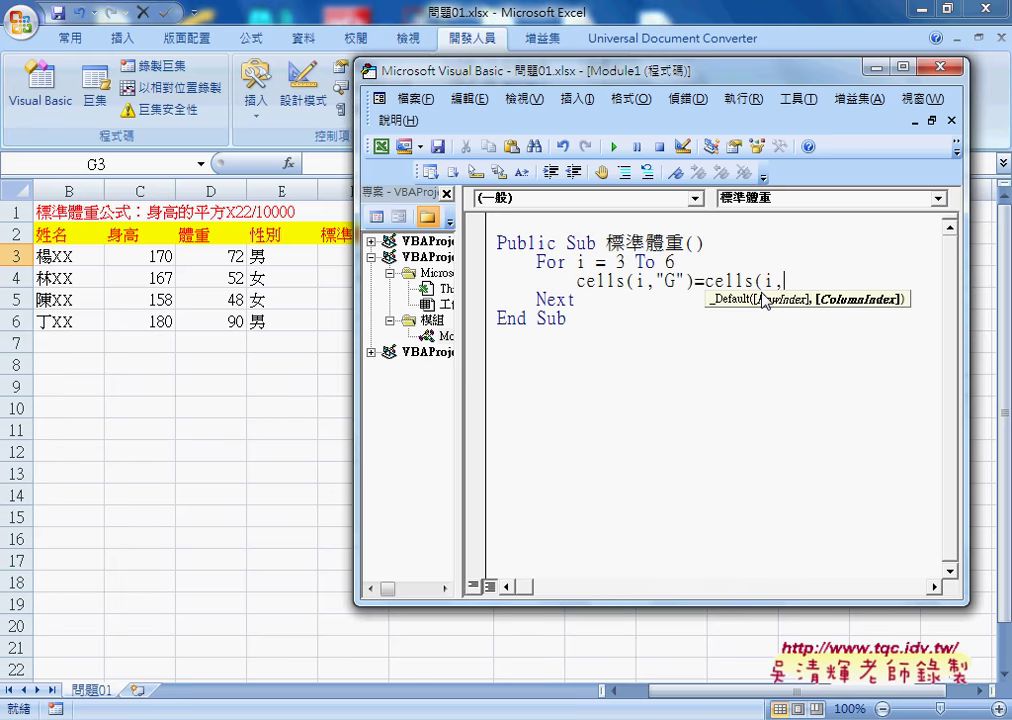
{"action": "type", "text": "\""}
{"action": "type", "text": "C"}
{"action": "type", "text": "\")"}
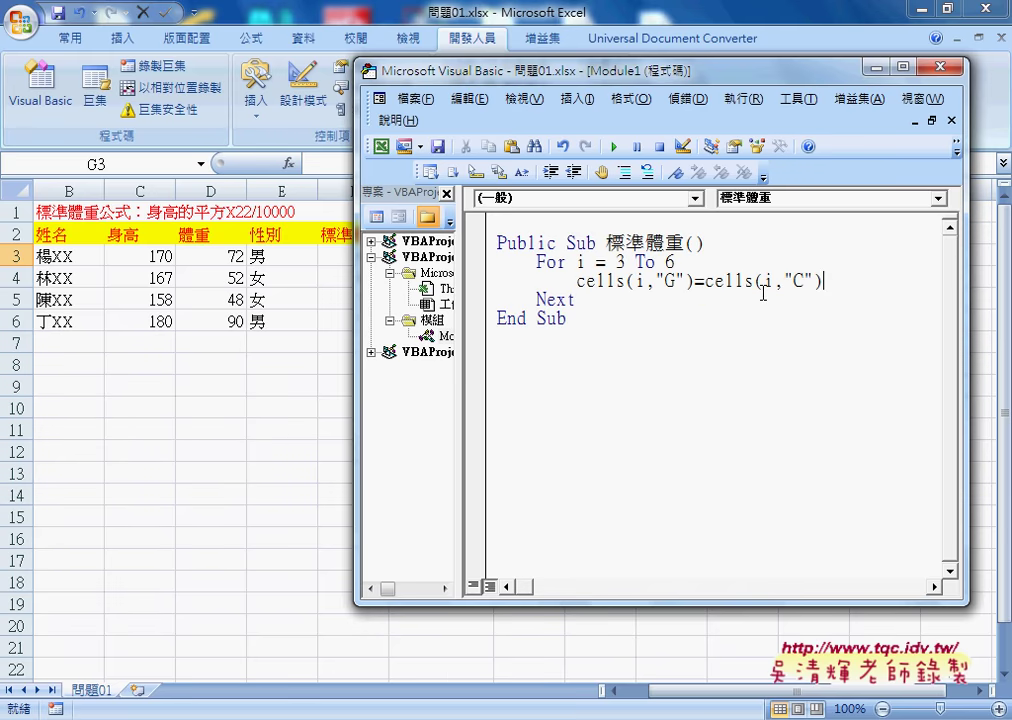
{"action": "type", "text": " ^"}
{"action": "type", "text": " 2"}
{"action": "type", "text": "*"}
{"action": "type", "text": " 2"}
{"action": "type", "text": "2 / "}
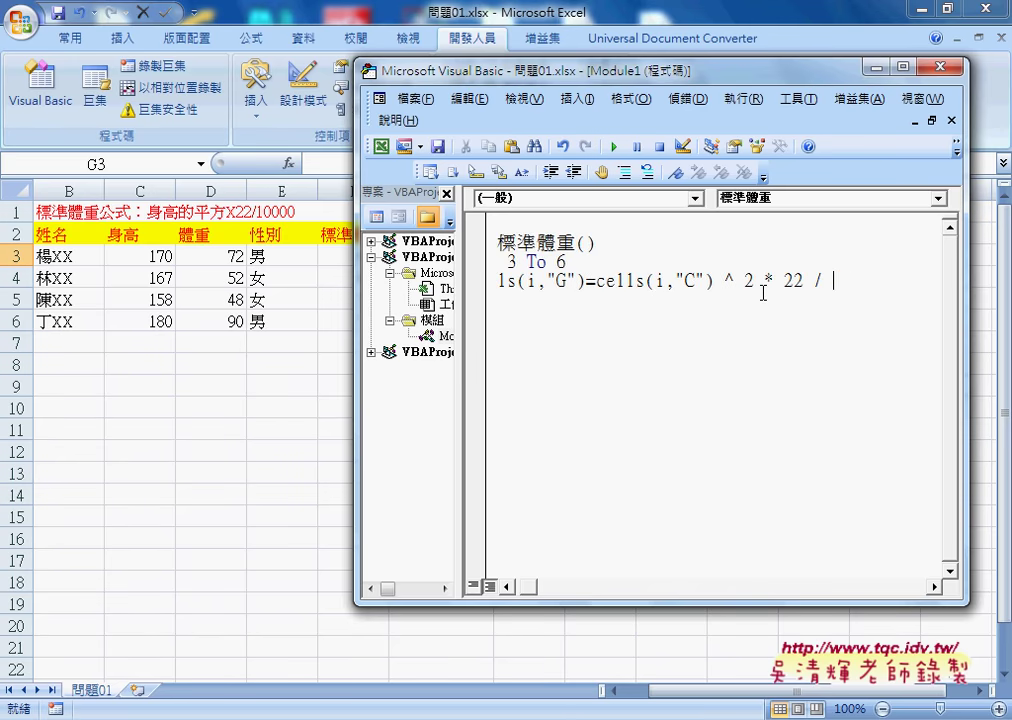
{"action": "type", "text": "1000"}
{"action": "type", "text": "0"}
{"action": "left_click", "coordinate": [696, 354]}
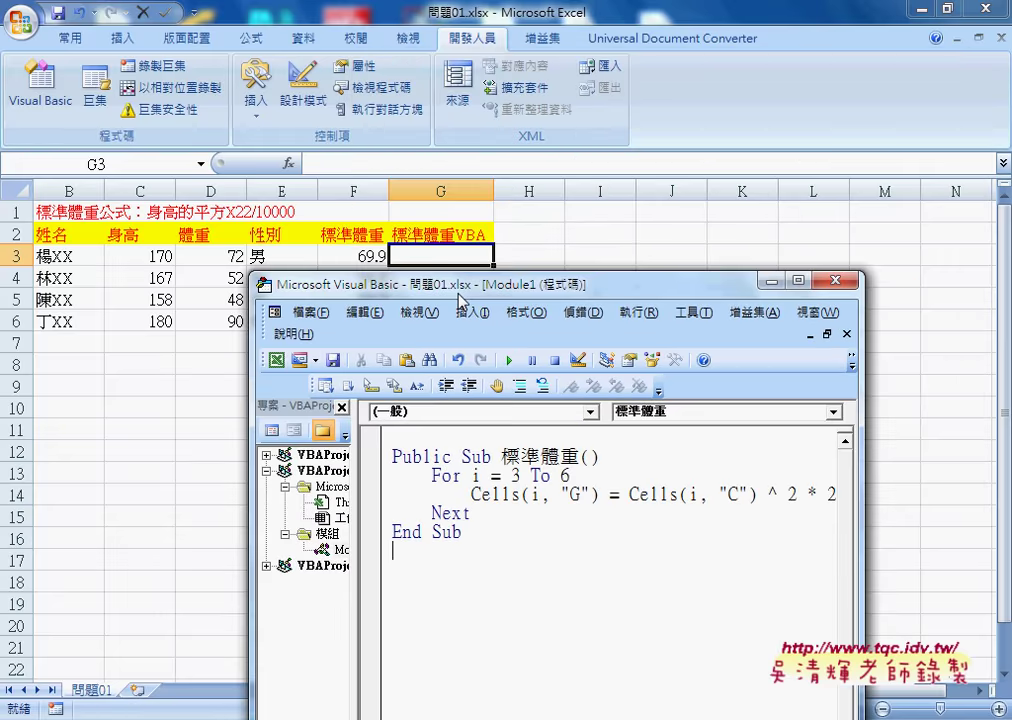
- Run 標準體重 so G3:G6 show 63.58, 61.3558, 54.9208 and 71.28
{"action": "left_click_drag", "start_coordinate": [567, 84], "coordinate": [456, 329]}
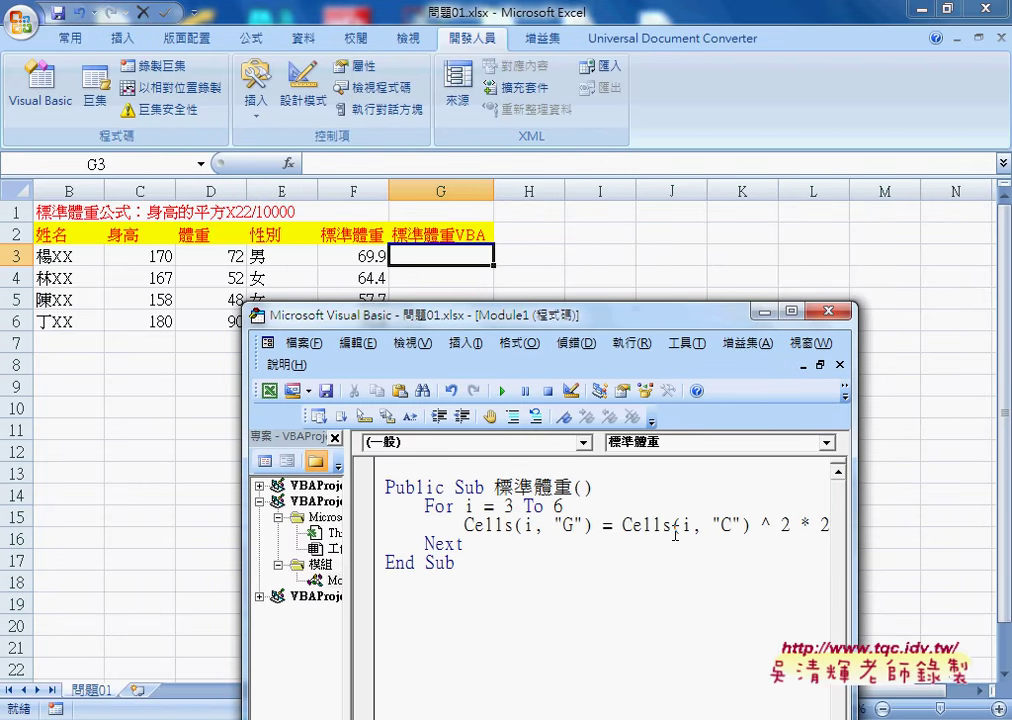
{"action": "left_click_drag", "start_coordinate": [527, 316], "coordinate": [810, 187]}
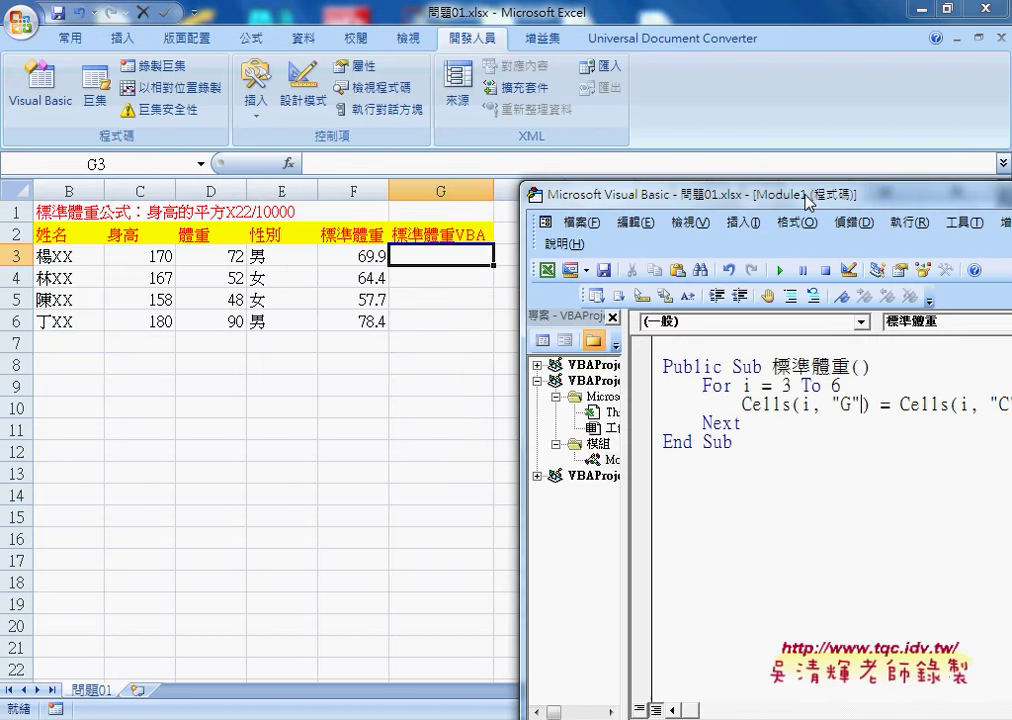
{"action": "left_click", "coordinate": [778, 395]}
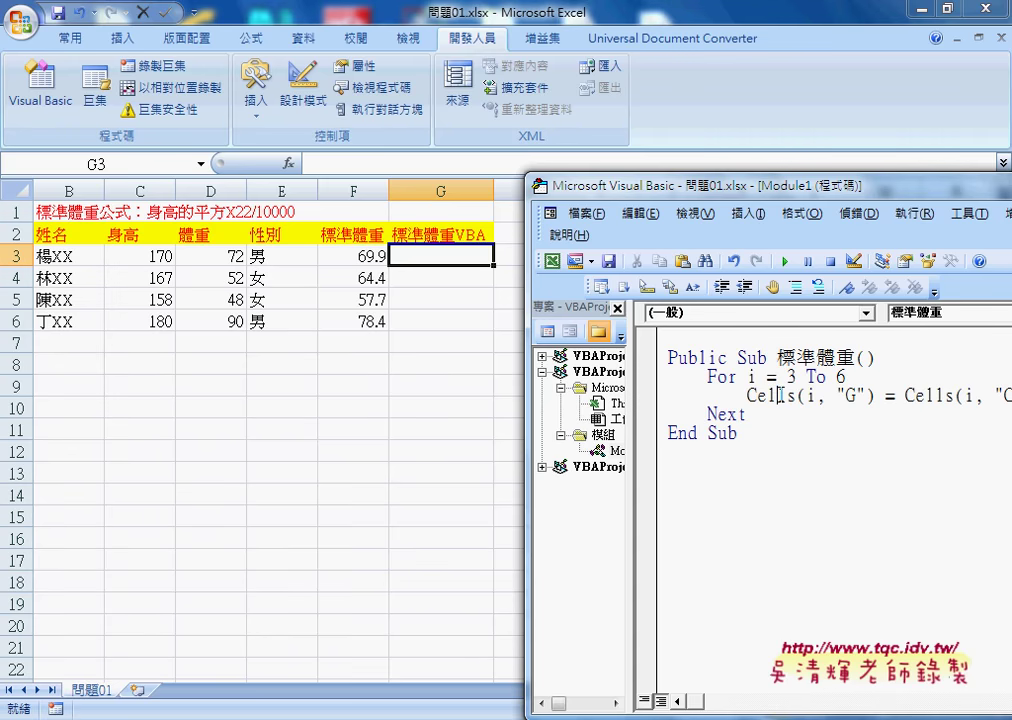
{"action": "left_click", "coordinate": [785, 261]}
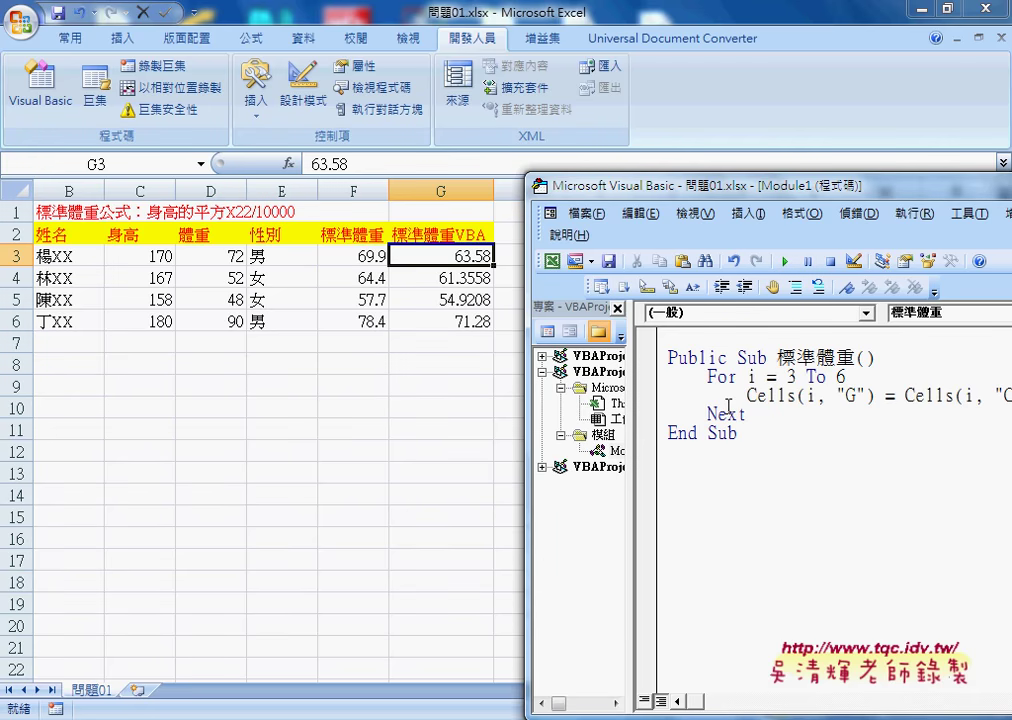
{"action": "mouse_move", "coordinate": [703, 193]}
{"action": "left_mouse_down"}
{"action": "mouse_move", "coordinate": [619, 163]}
{"action": "mouse_move", "coordinate": [313, 127]}
{"action": "left_mouse_up"}
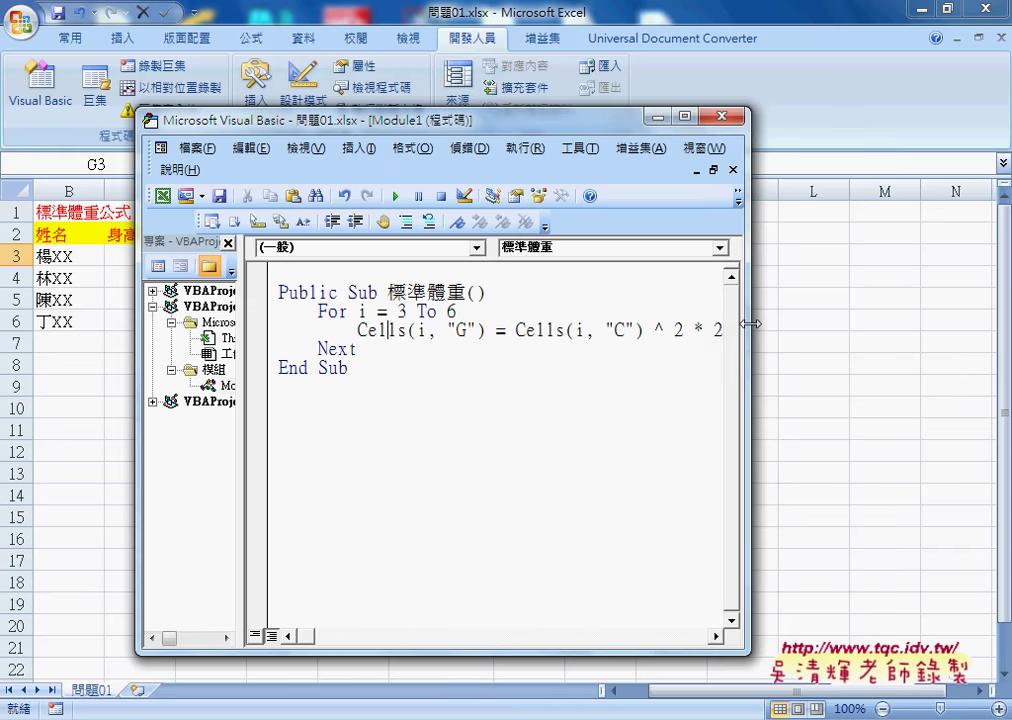
- Add a new line below the weight formula and type if
{"action": "left_click_drag", "start_coordinate": [750, 323], "coordinate": [900, 326]}
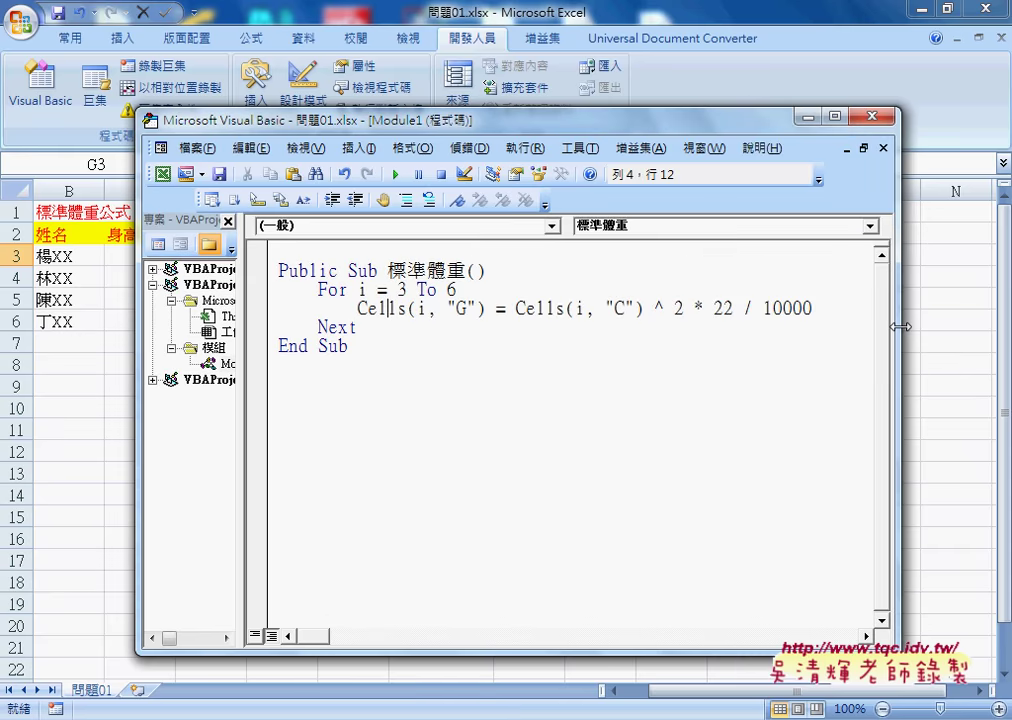
{"action": "left_click", "coordinate": [826, 309]}
{"action": "key", "text": "Return"}
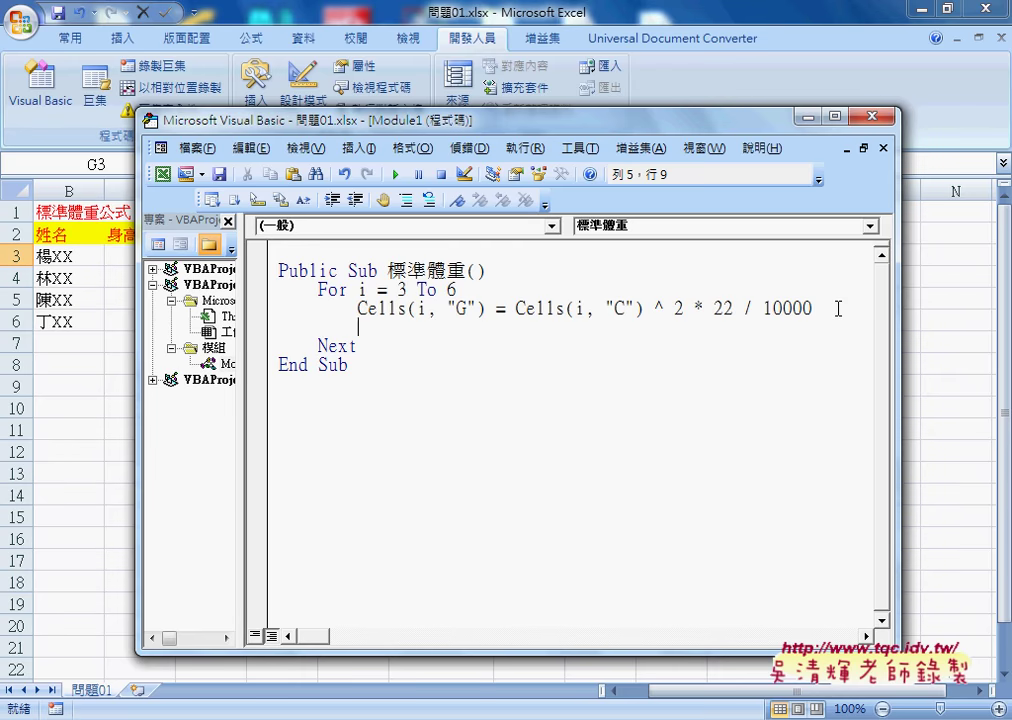
{"action": "type", "text": "if"}
{"action": "left_click_drag", "start_coordinate": [528, 133], "coordinate": [545, 296]}
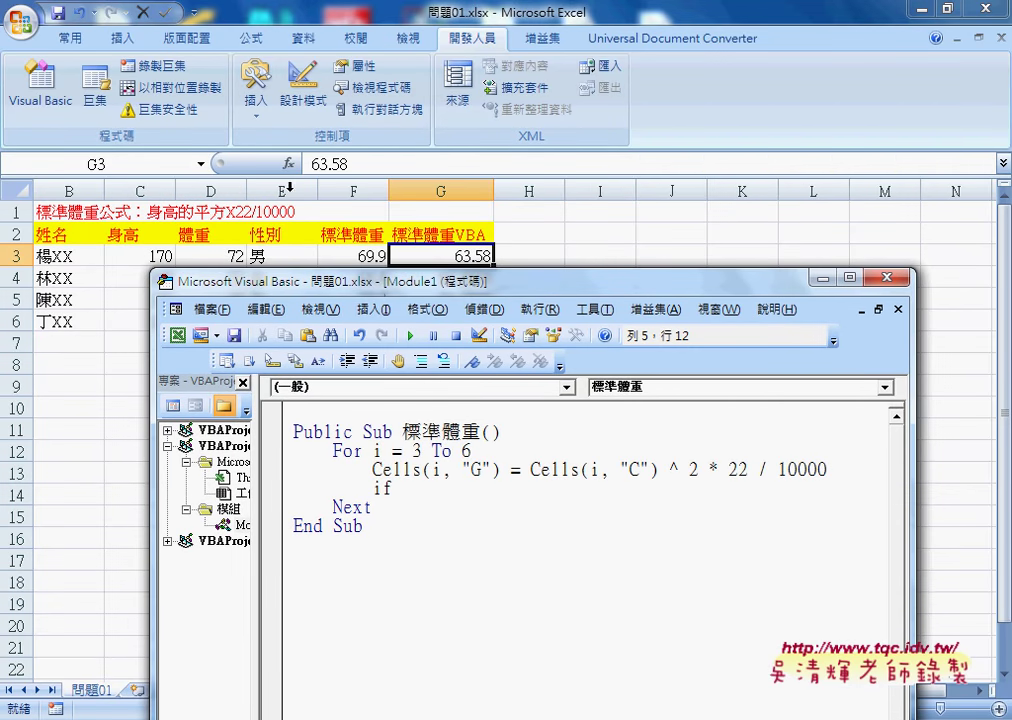
{"action": "left_click_drag", "start_coordinate": [373, 290], "coordinate": [531, 171]}
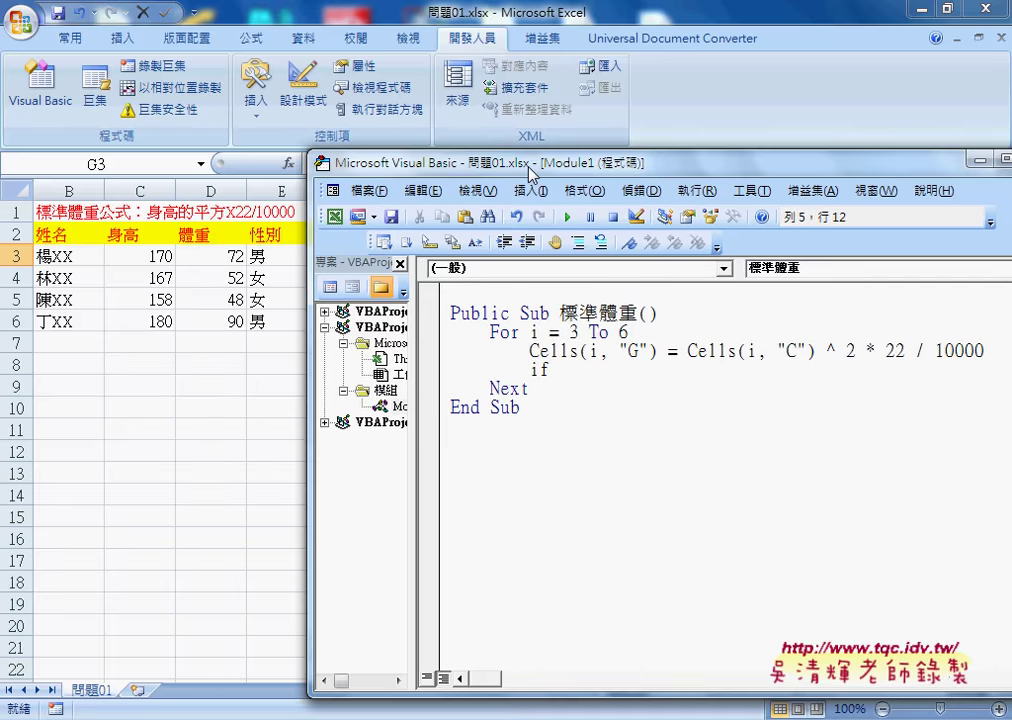
- Dismiss the compile error and paste a copied Cells(i, "G") after if
{"action": "left_click", "coordinate": [531, 349]}
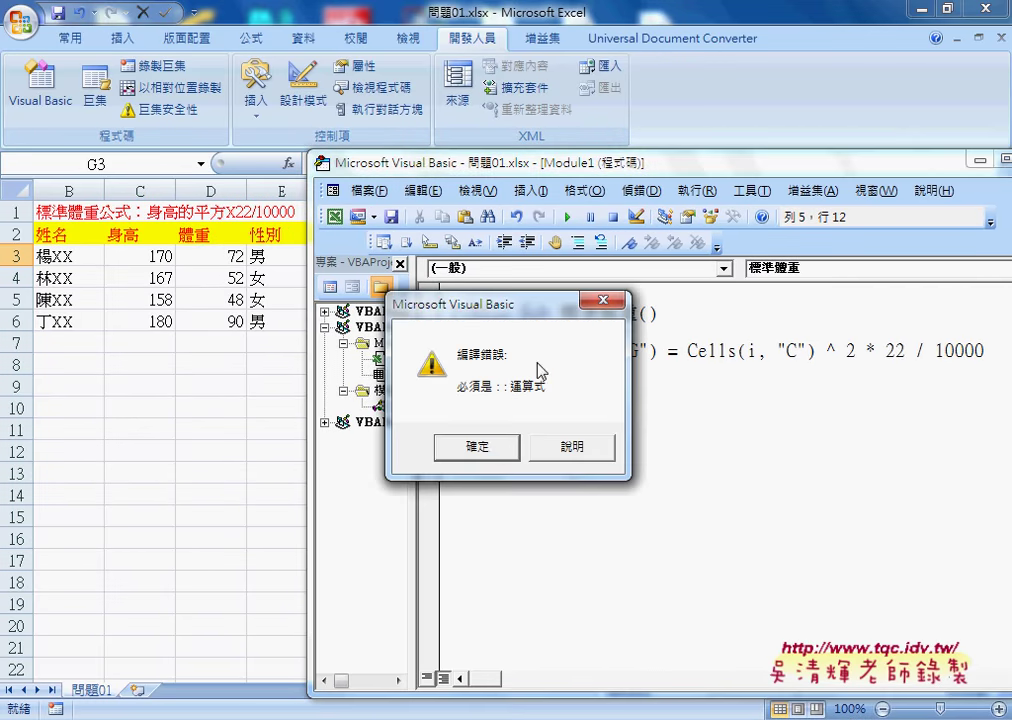
{"action": "key", "text": "Return"}
{"action": "left_click_drag", "start_coordinate": [530, 351], "coordinate": [657, 351]}
{"action": "key", "text": "ctrl+c"}
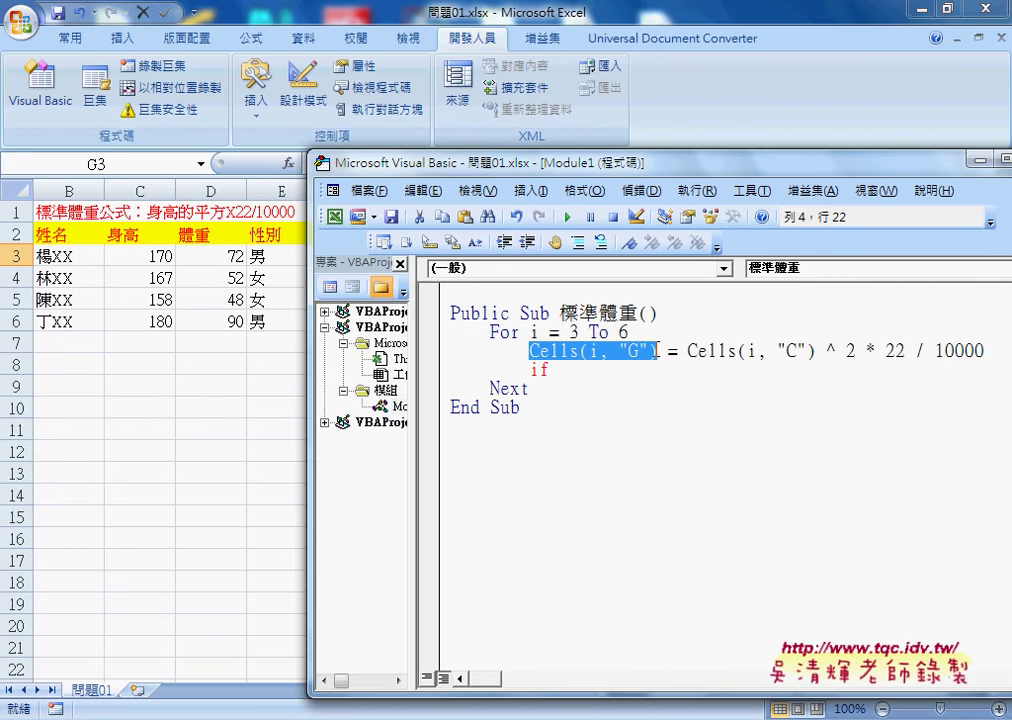
{"action": "left_click", "coordinate": [628, 374]}
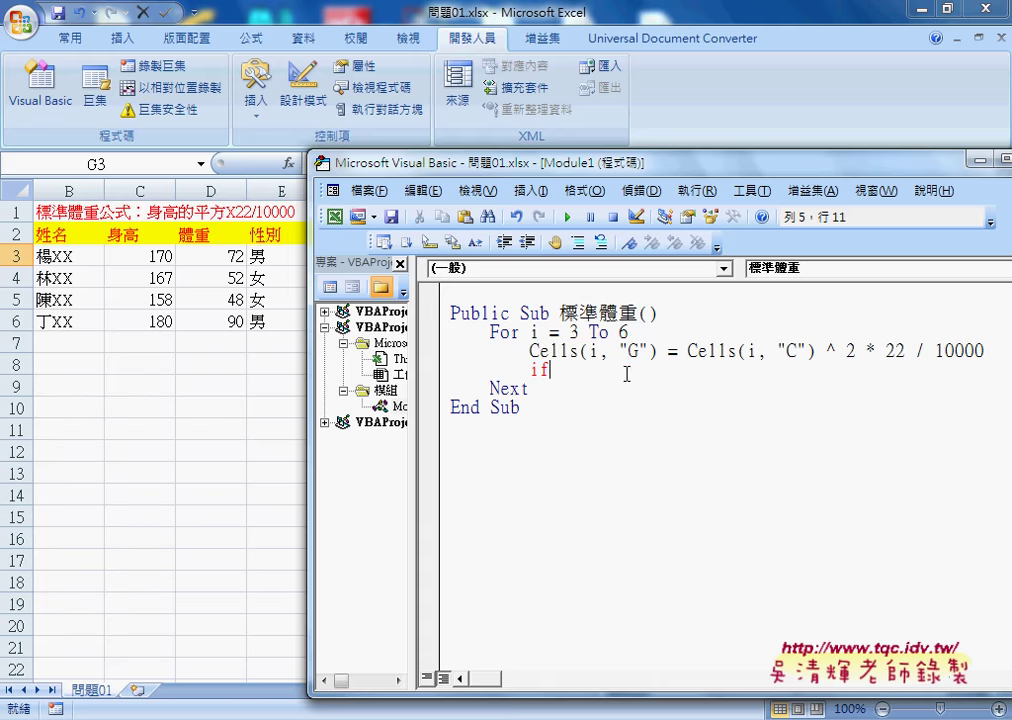
{"action": "key", "text": "ctrl+v"}
- Change the condition line to If Cells(i, "E") = "男" Then
{"action": "double_click", "coordinate": [662, 369]}
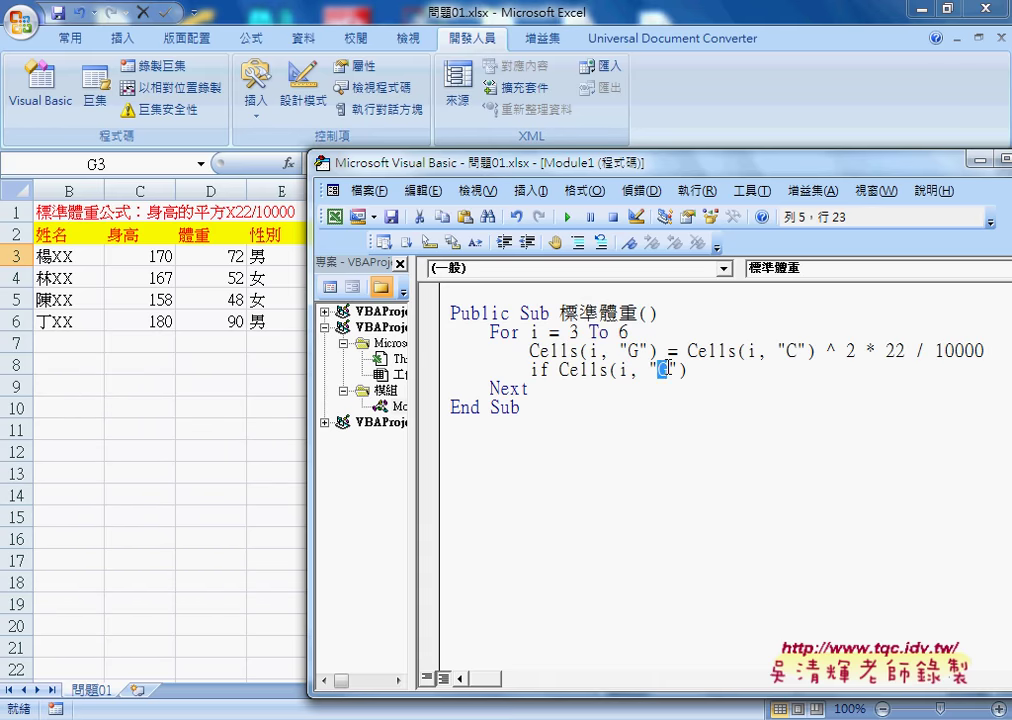
{"action": "type", "text": "EE"}
{"action": "left_click", "coordinate": [709, 368]}
{"action": "type", "text": "="}
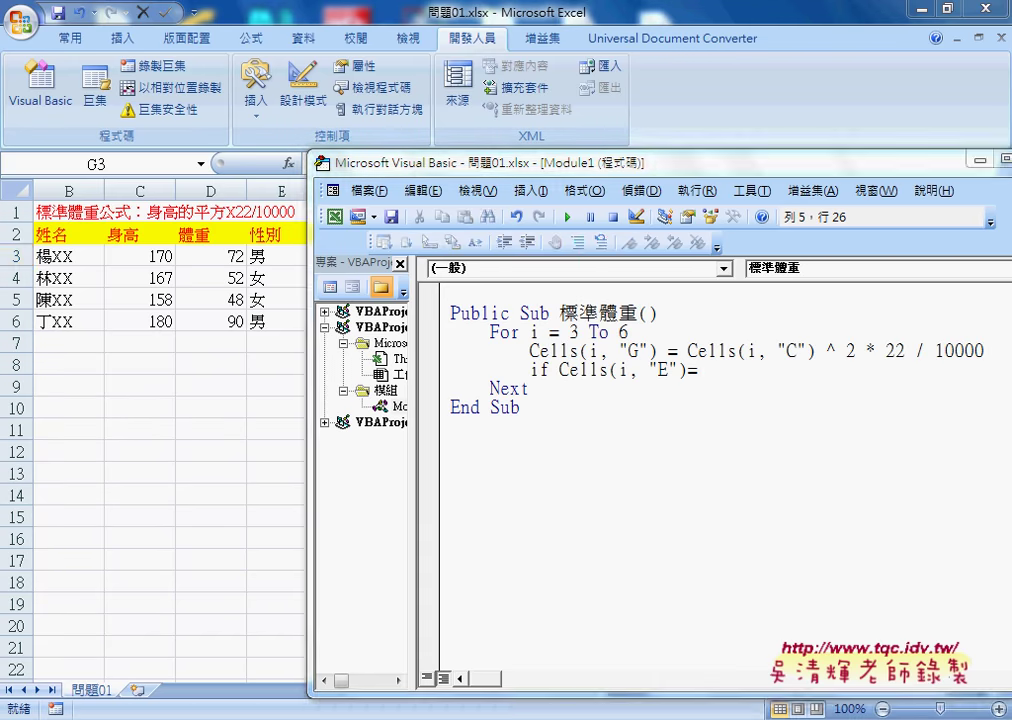
{"action": "type", "text": "\""}
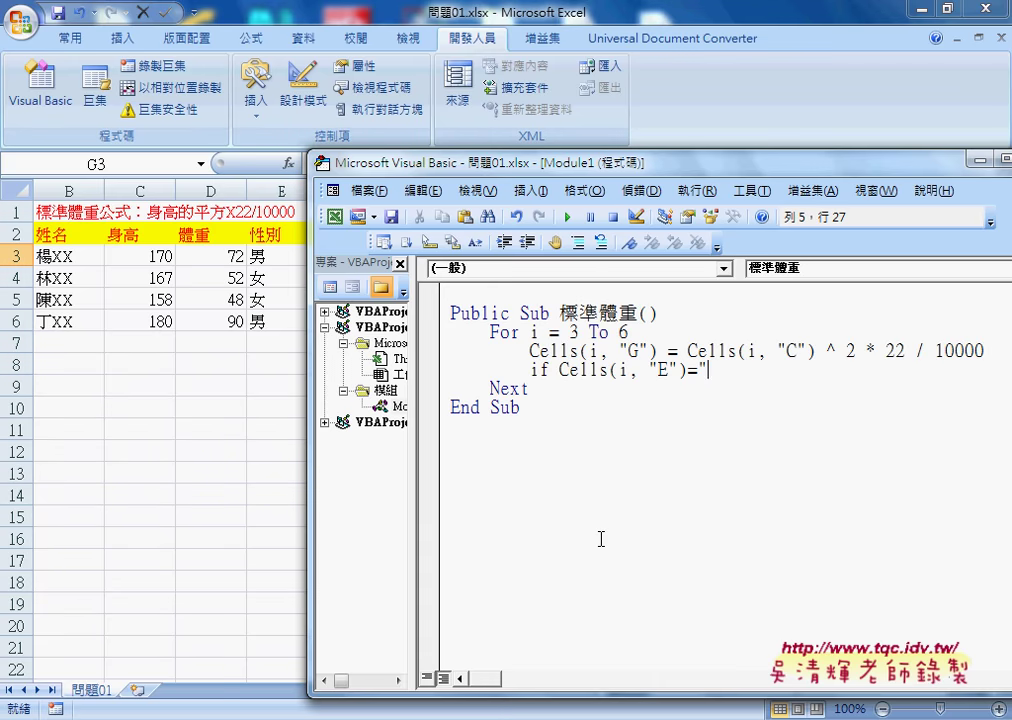
{"action": "type", "text": "\""}
{"action": "key", "text": "Left"}
{"action": "type", "text": "男"}
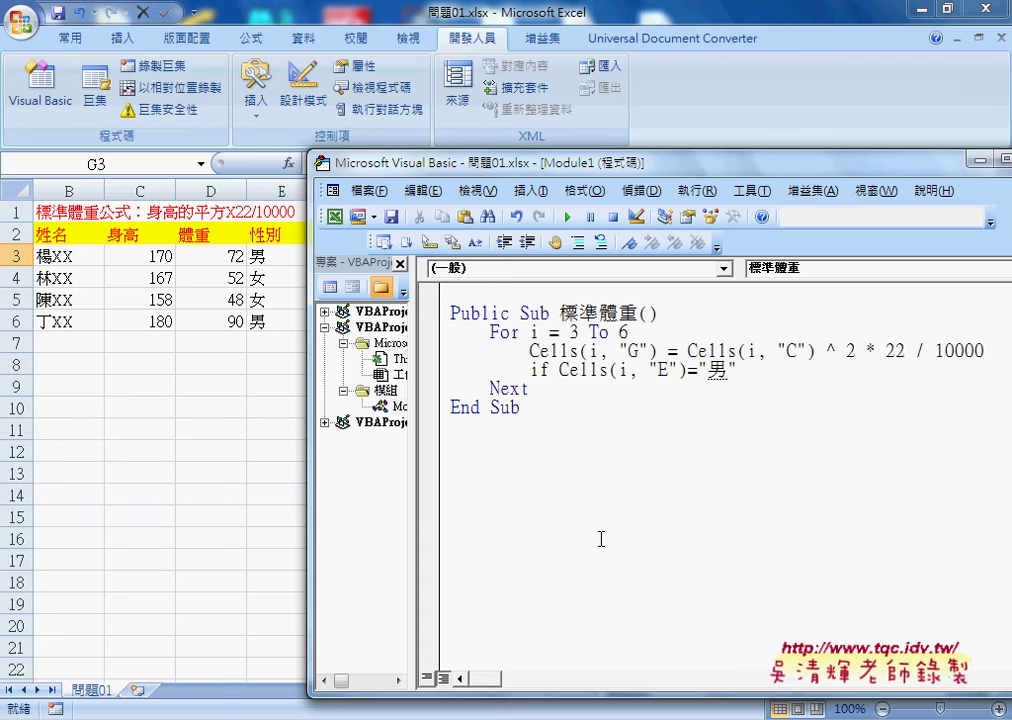
{"action": "key", "text": "Right"}
{"action": "type", "text": "th"}
{"action": "type", "text": "en"}
- Add empty Else and End If lines below the If condition
{"action": "key", "text": "Return"}
{"action": "key", "text": "Return"}
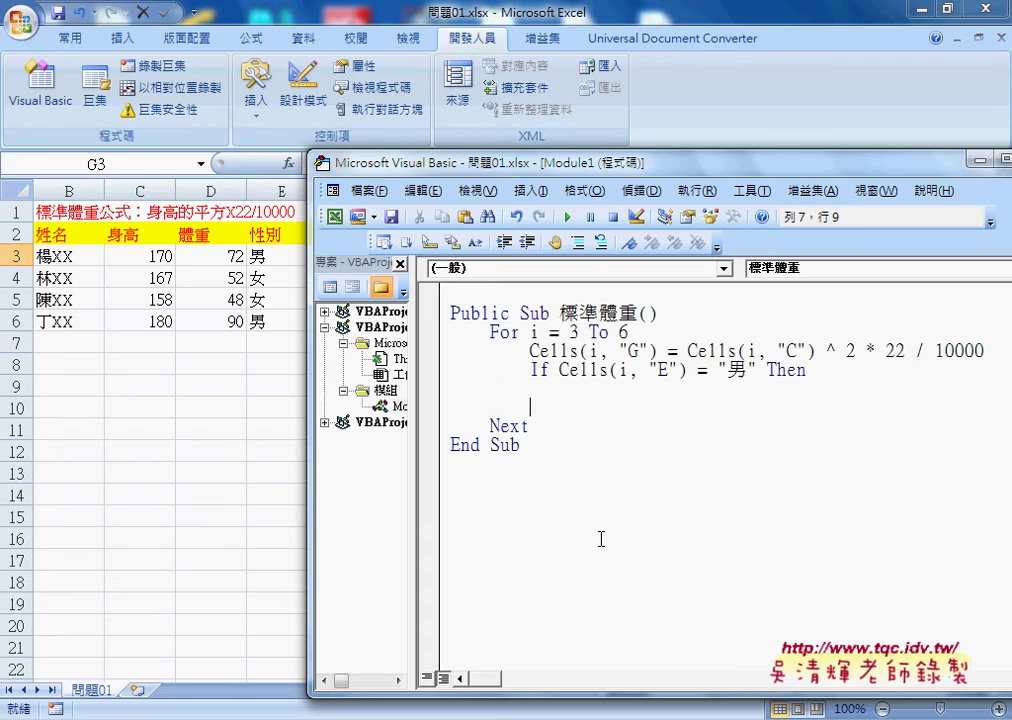
{"action": "type", "text": "Else"}
{"action": "type", "text": "lse"}
{"action": "key", "text": "Return"}
{"action": "key", "text": "Return"}
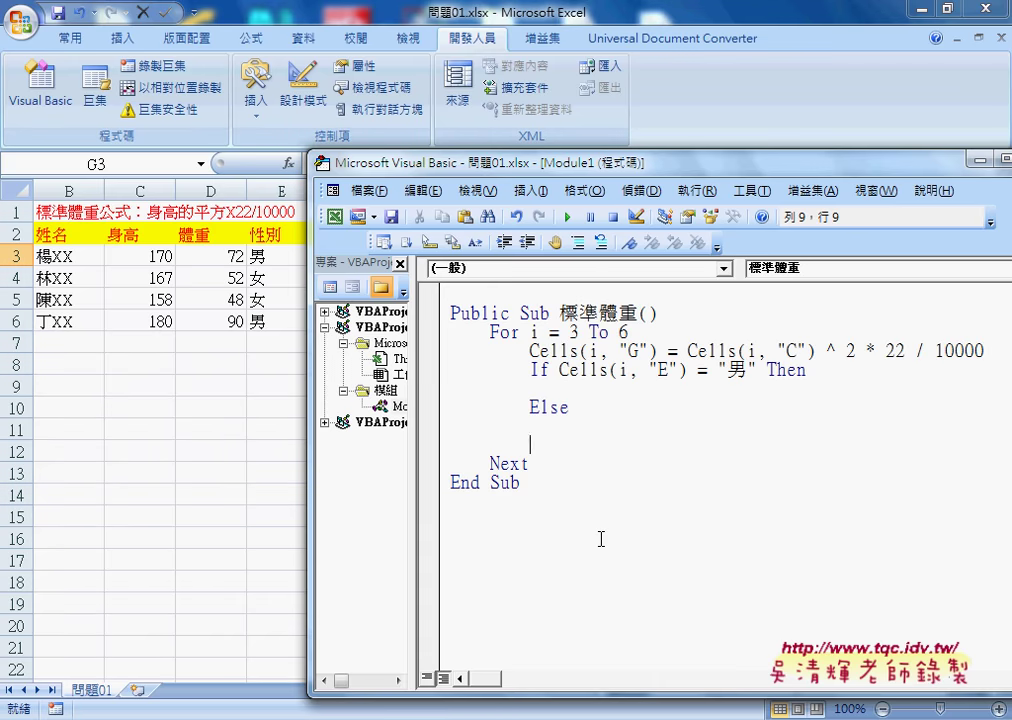
{"action": "type", "text": "end "}
{"action": "type", "text": "if"}
{"action": "key", "text": "Up"}
- Highlight the If, Then, Else, End If parts and condition, then move into the Then branch
{"action": "double_click", "coordinate": [537, 370]}
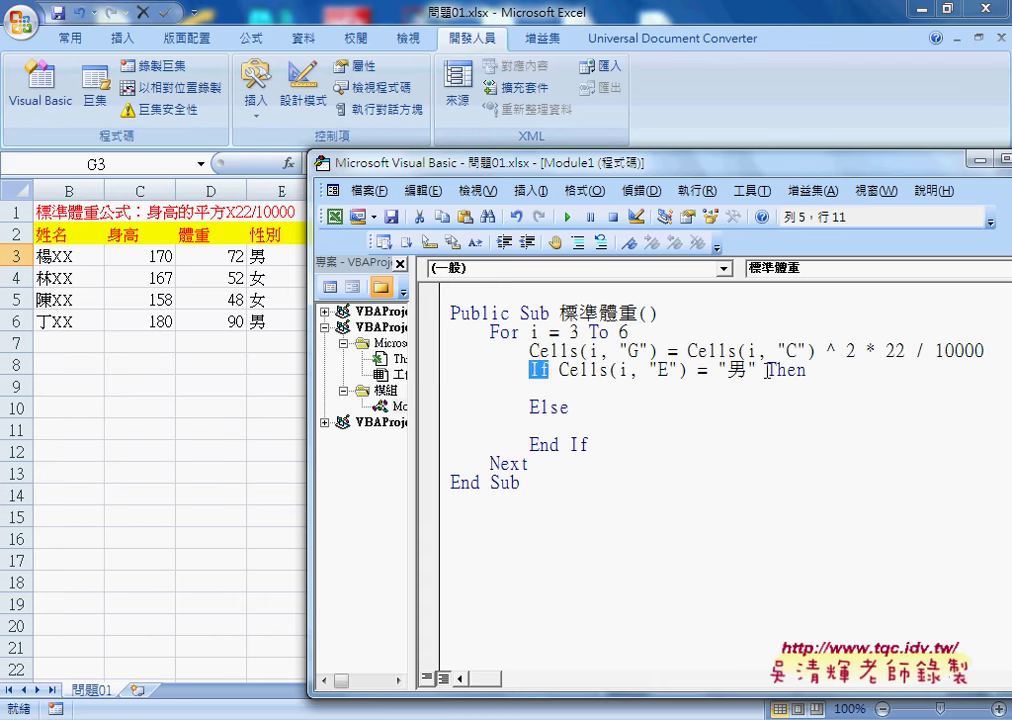
{"action": "left_click_drag", "start_coordinate": [767, 370], "coordinate": [806, 370]}
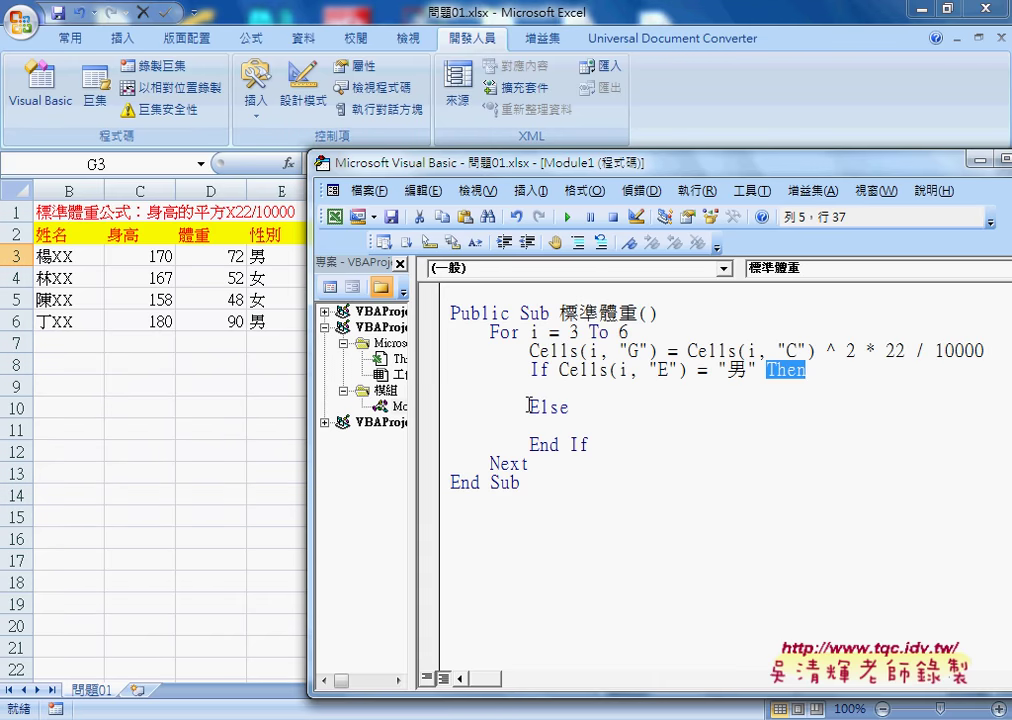
{"action": "left_click_drag", "start_coordinate": [530, 407], "coordinate": [569, 407]}
{"action": "left_click_drag", "start_coordinate": [529, 445], "coordinate": [603, 446]}
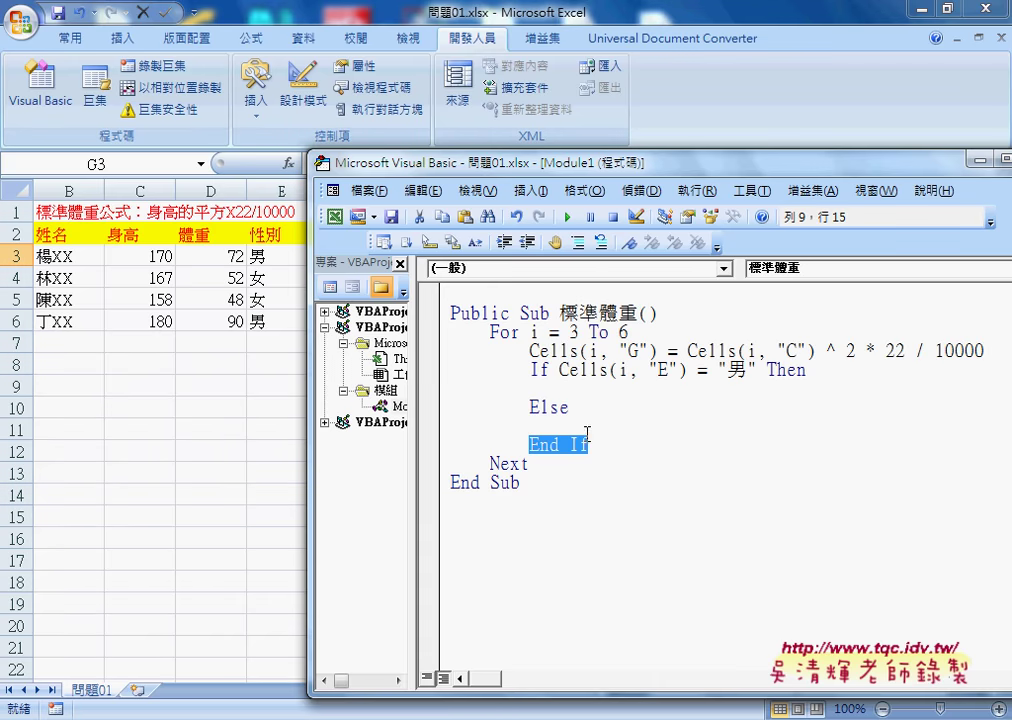
{"action": "left_click_drag", "start_coordinate": [558, 370], "coordinate": [759, 370]}
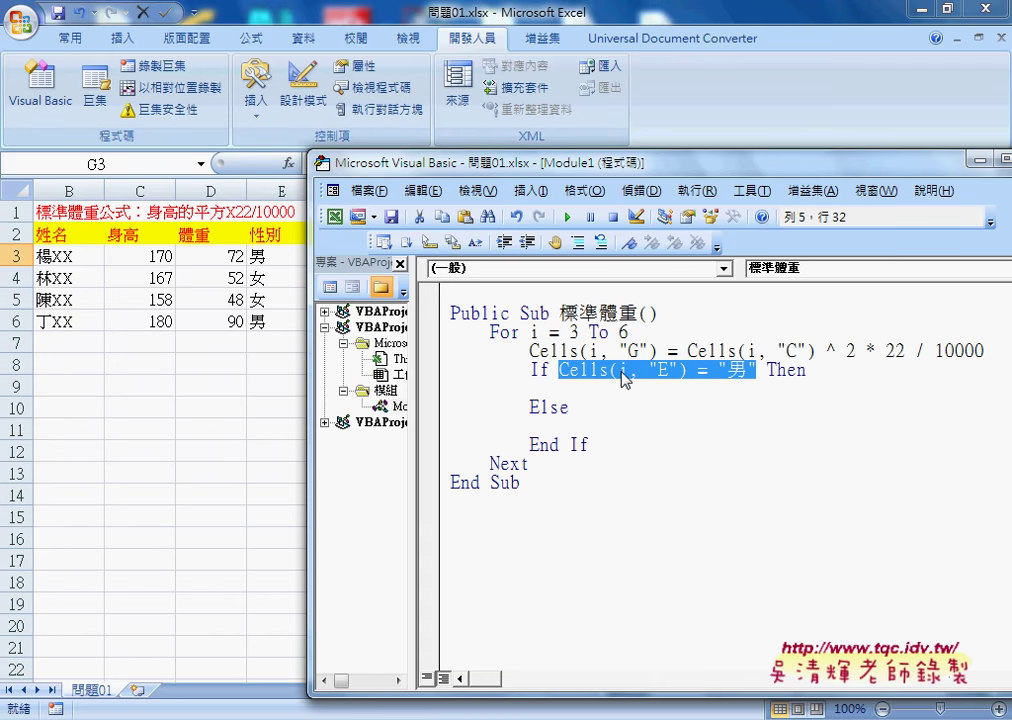
{"action": "left_click", "coordinate": [590, 391]}
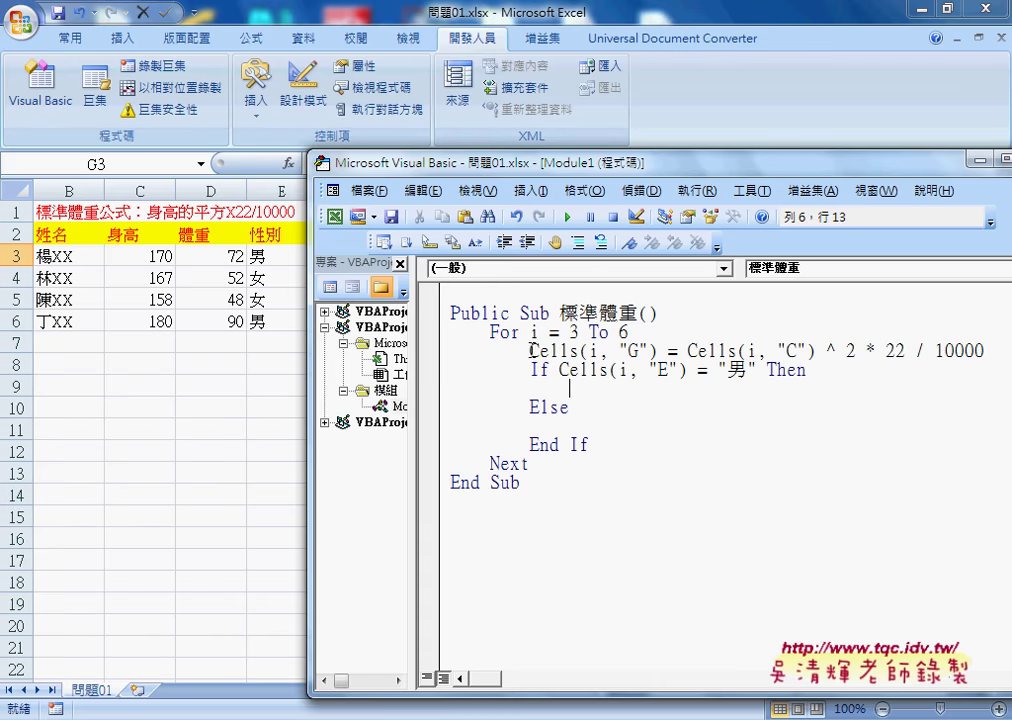
- Move the column G formula into the Then branch and append * 1.1
{"action": "left_click_drag", "start_coordinate": [529, 350], "coordinate": [985, 352]}
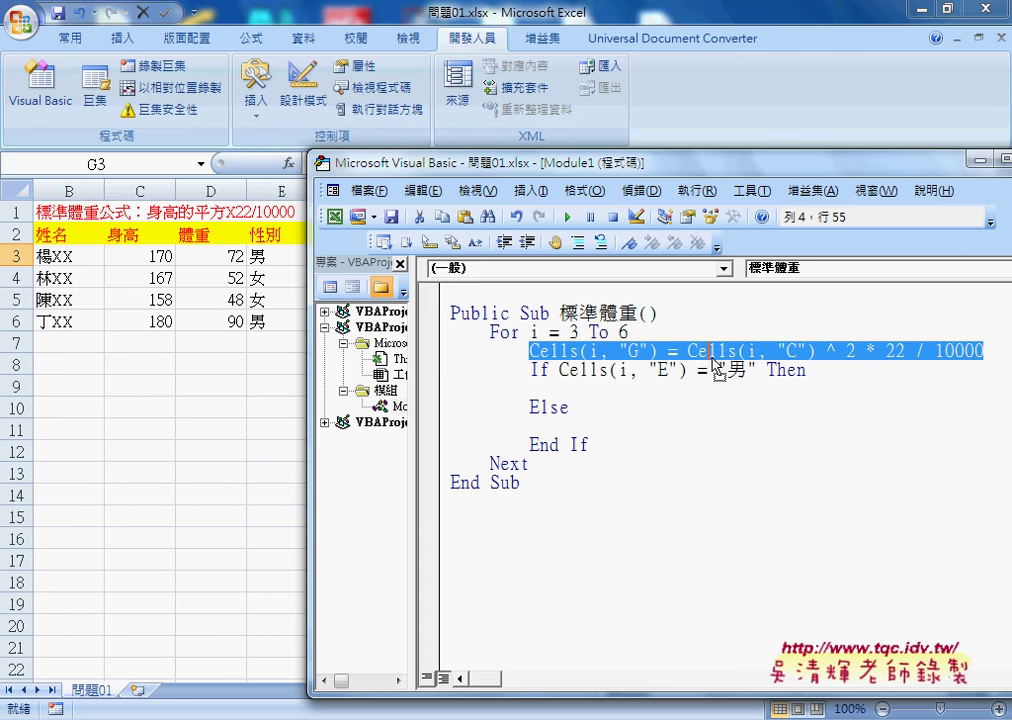
{"action": "left_click_drag", "start_coordinate": [700, 397], "coordinate": [698, 394]}
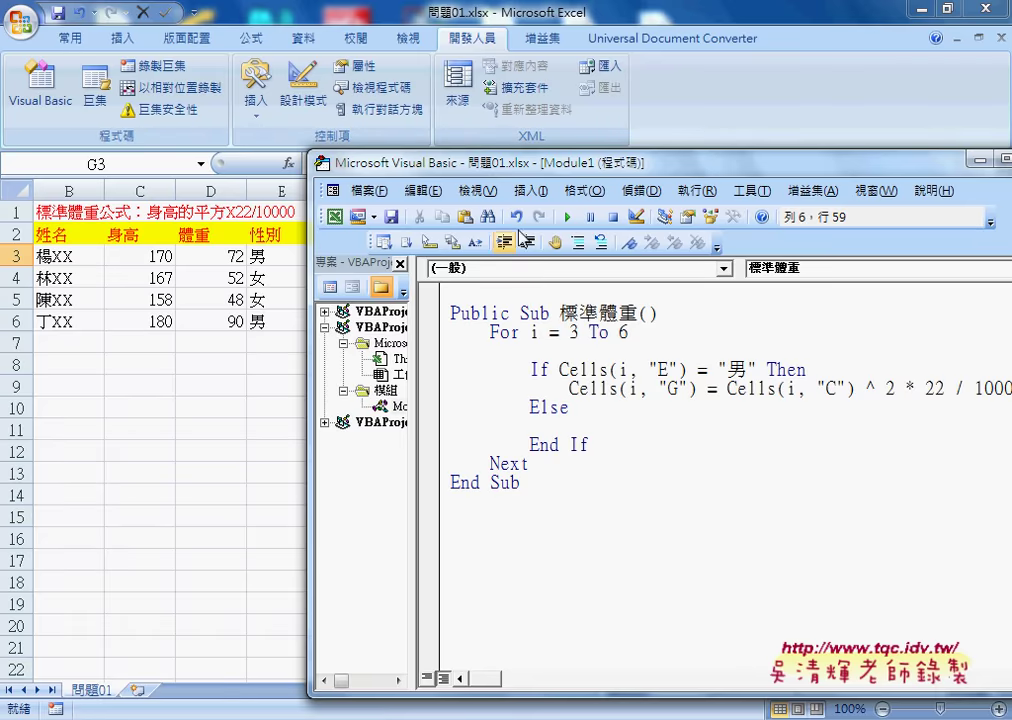
{"action": "left_click_drag", "start_coordinate": [510, 177], "coordinate": [315, 152]}
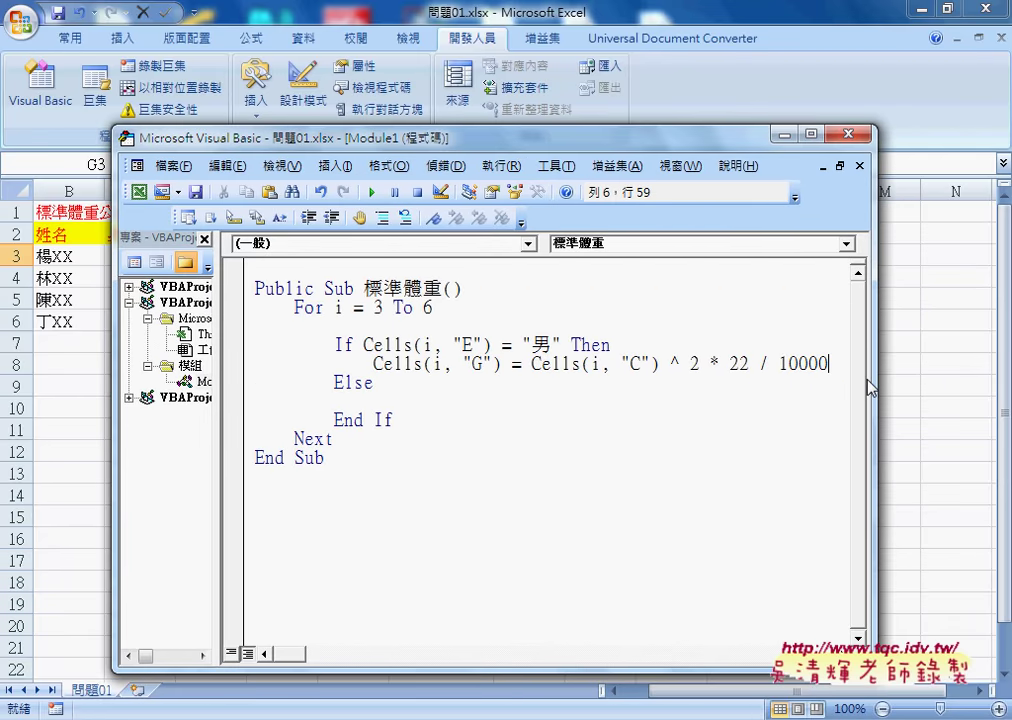
{"action": "left_click_drag", "start_coordinate": [875, 379], "coordinate": [941, 378]}
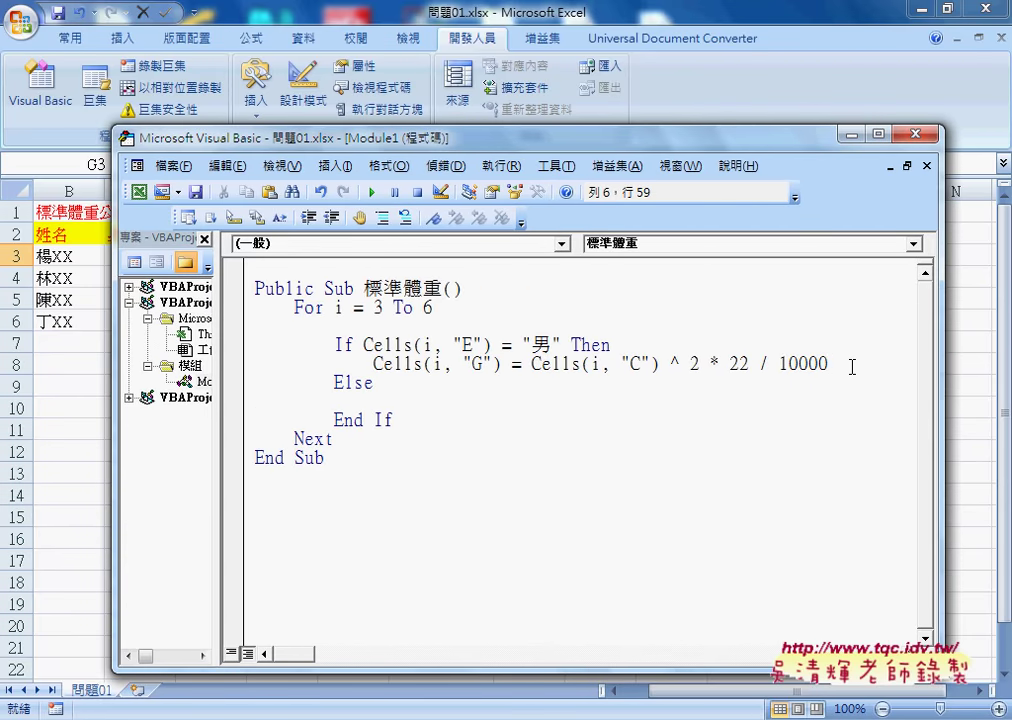
{"action": "type", "text": "*"}
{"action": "type", "text": " 1."}
{"action": "type", "text": "1.1"}
- Copy the Then-branch formula into the Else branch and indent it
{"action": "mouse_move", "coordinate": [890, 365]}
{"action": "left_mouse_down"}
{"action": "mouse_move", "coordinate": [373, 363]}
{"action": "mouse_move", "coordinate": [388, 415]}
{"action": "left_mouse_up"}
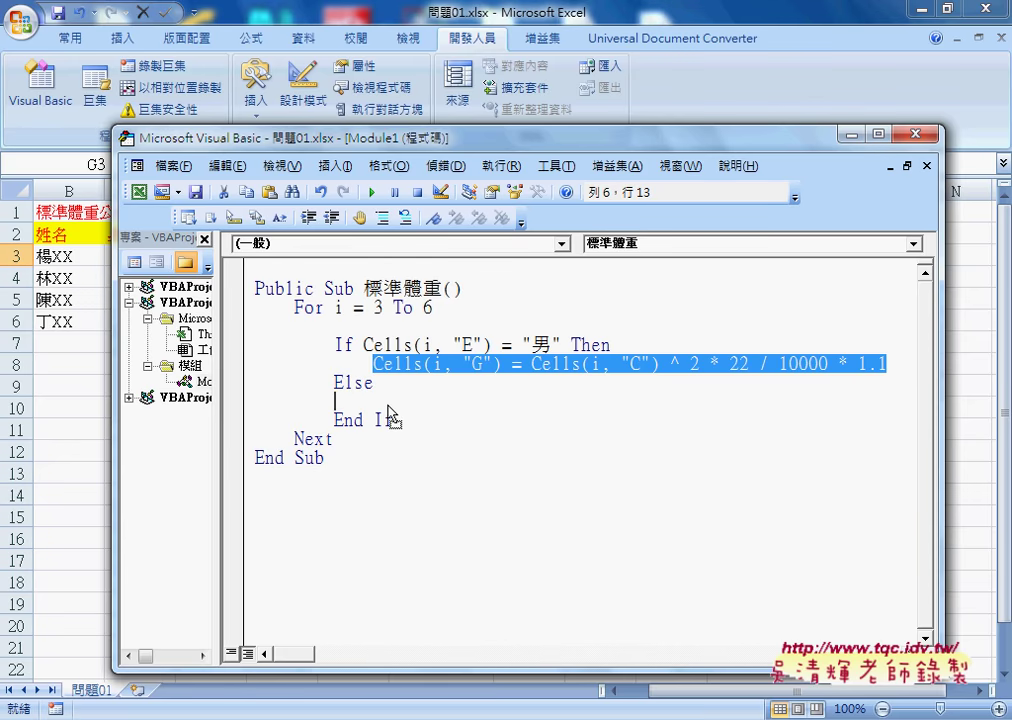
{"action": "left_click_drag", "start_coordinate": [388, 415], "coordinate": [388, 415]}
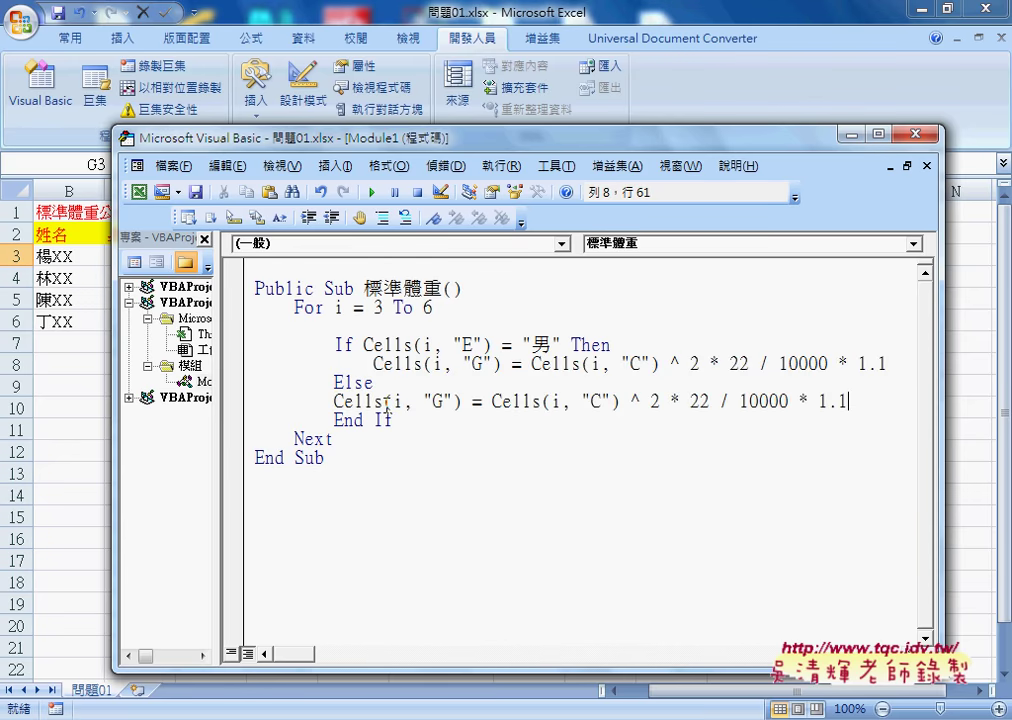
{"action": "left_click", "coordinate": [337, 400]}
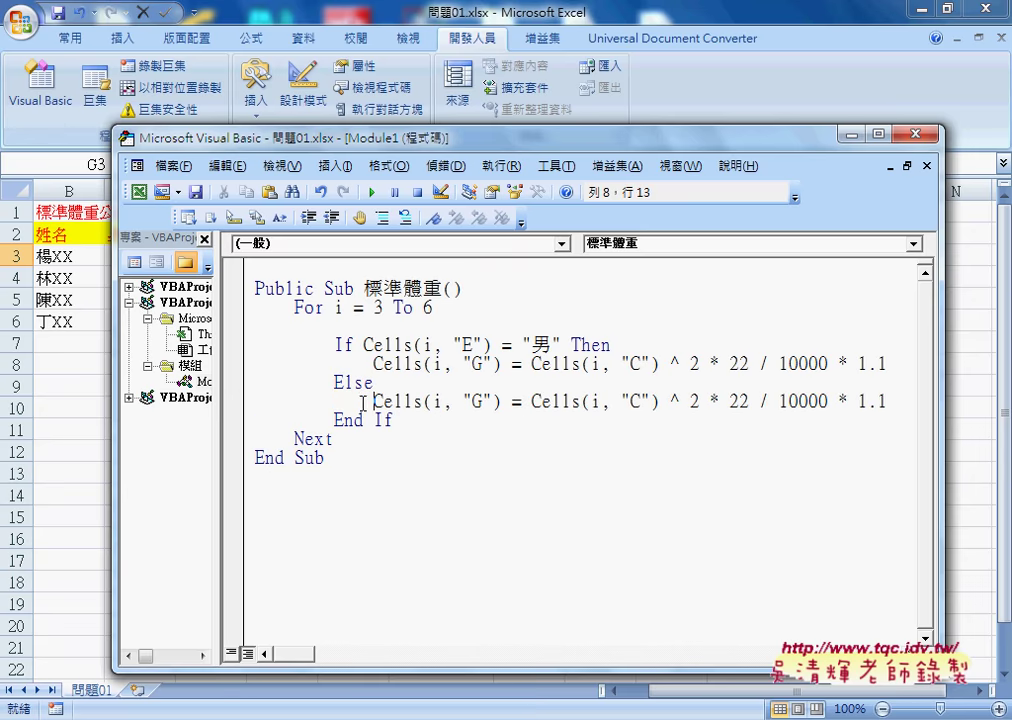
{"action": "key", "text": "Tab"}
{"action": "key", "text": "Down"}
{"action": "key", "text": "End"}
- Change the Else multiplier to 1.05 and delete the blank line under the For line
{"action": "left_click_drag", "start_coordinate": [363, 345], "coordinate": [561, 345]}
{"action": "mouse_move", "coordinate": [373, 364]}
{"action": "left_mouse_down"}
{"action": "mouse_move", "coordinate": [898, 364]}
{"action": "mouse_move", "coordinate": [881, 401]}
{"action": "left_mouse_up"}
{"action": "type", "text": "0"}
{"action": "type", "text": "5"}
{"action": "left_click", "coordinate": [348, 383]}
{"action": "left_click", "coordinate": [516, 344]}
{"action": "left_click", "coordinate": [533, 312]}
{"action": "key", "text": "Delete"}
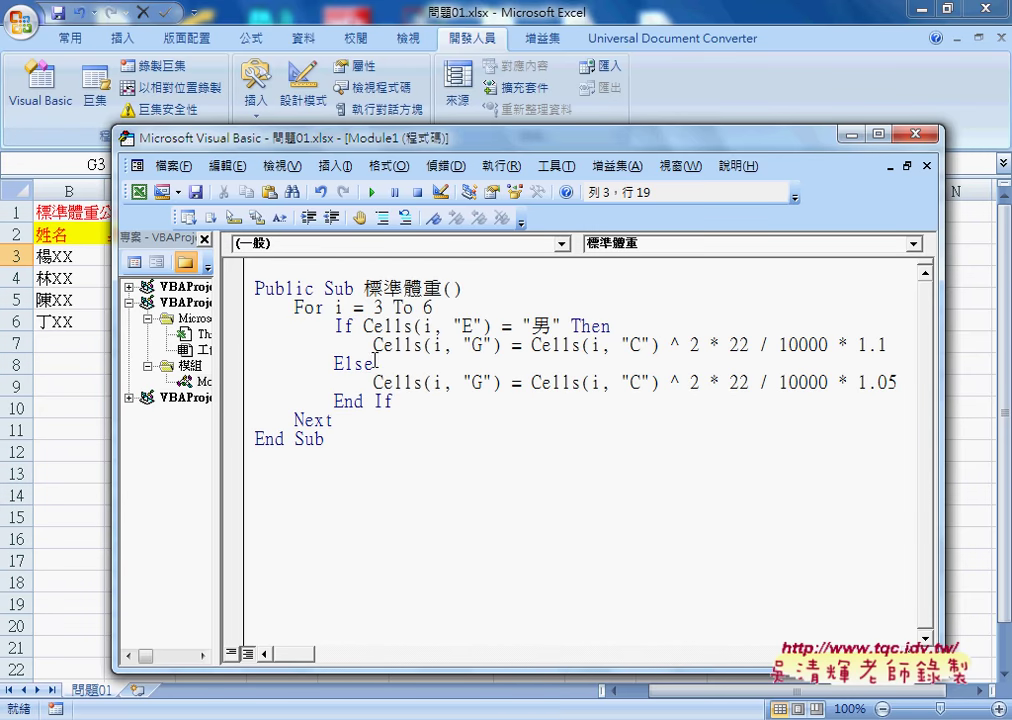
{"action": "mouse_move", "coordinate": [373, 382]}
{"action": "left_mouse_down"}
{"action": "mouse_move", "coordinate": [760, 395]}
{"action": "mouse_move", "coordinate": [904, 380]}
{"action": "left_mouse_up"}
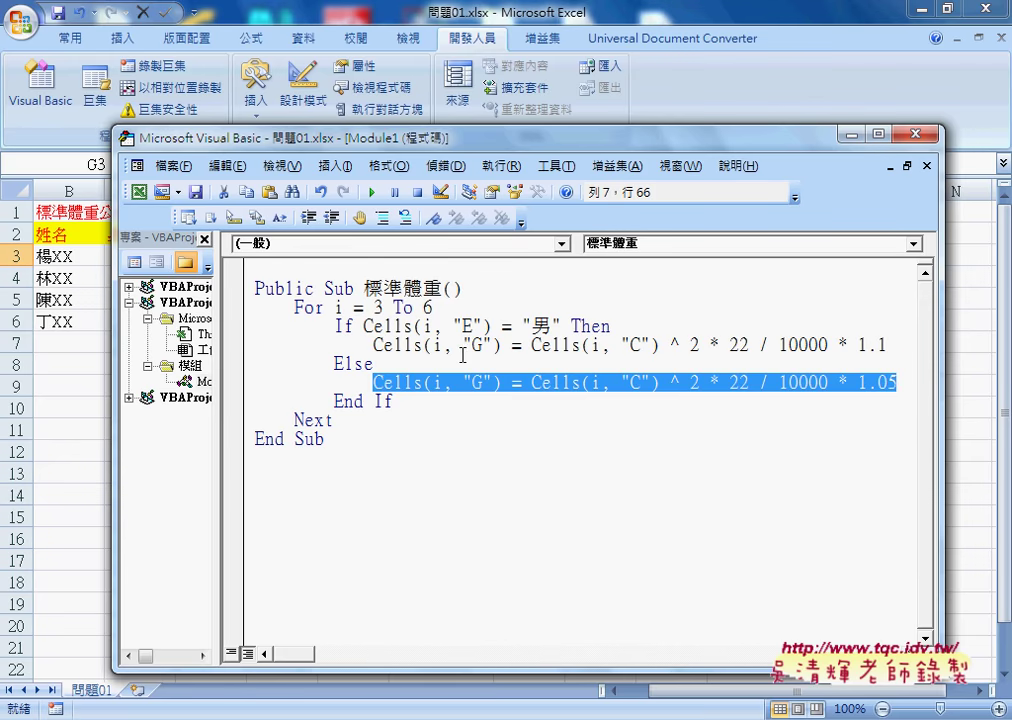
- Add Round( … ,1) to the 男 formula on the Then line and dismiss the resulting compile error
{"action": "left_click", "coordinate": [373, 345]}
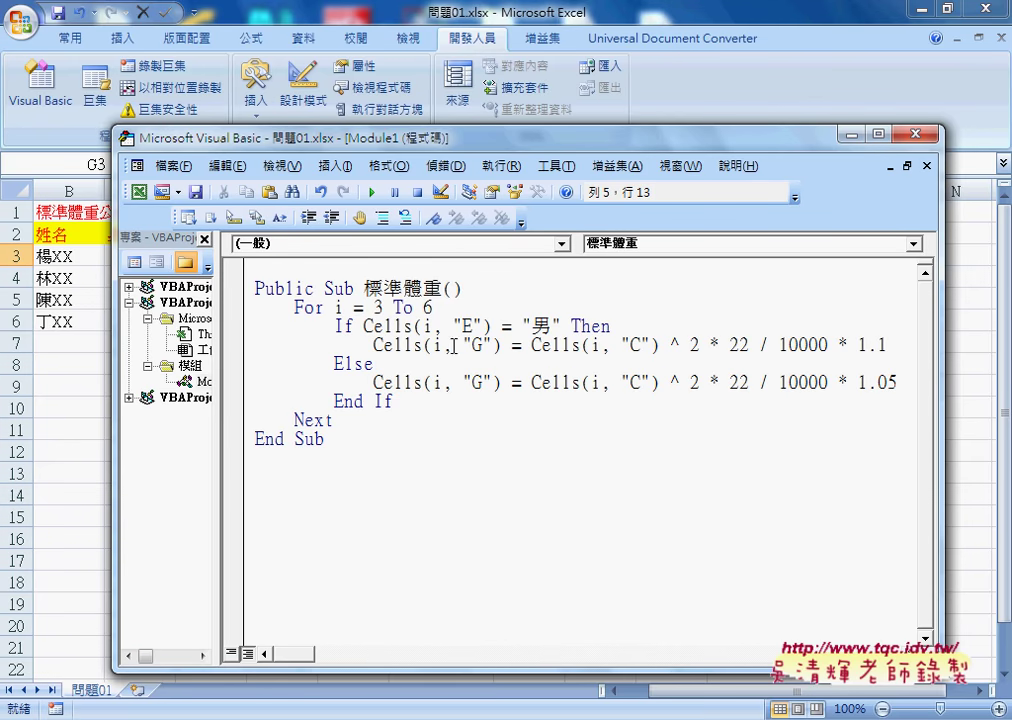
{"action": "left_click_drag", "start_coordinate": [185, 345], "coordinate": [170, 345]}
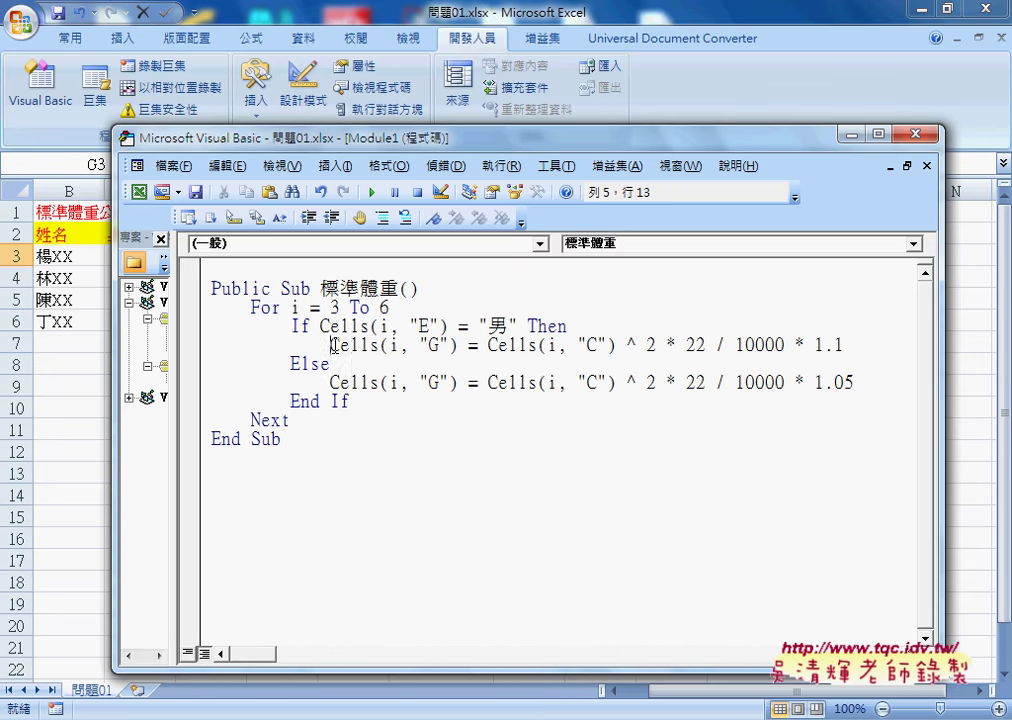
{"action": "type", "text": "foun"}
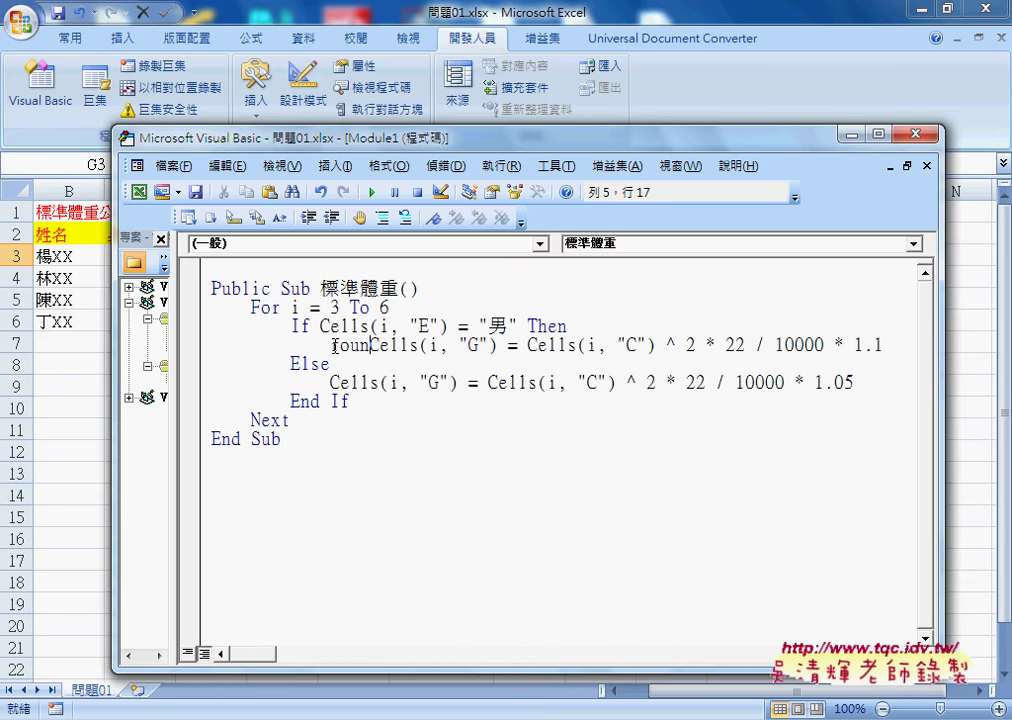
{"action": "type", "text": "d"}
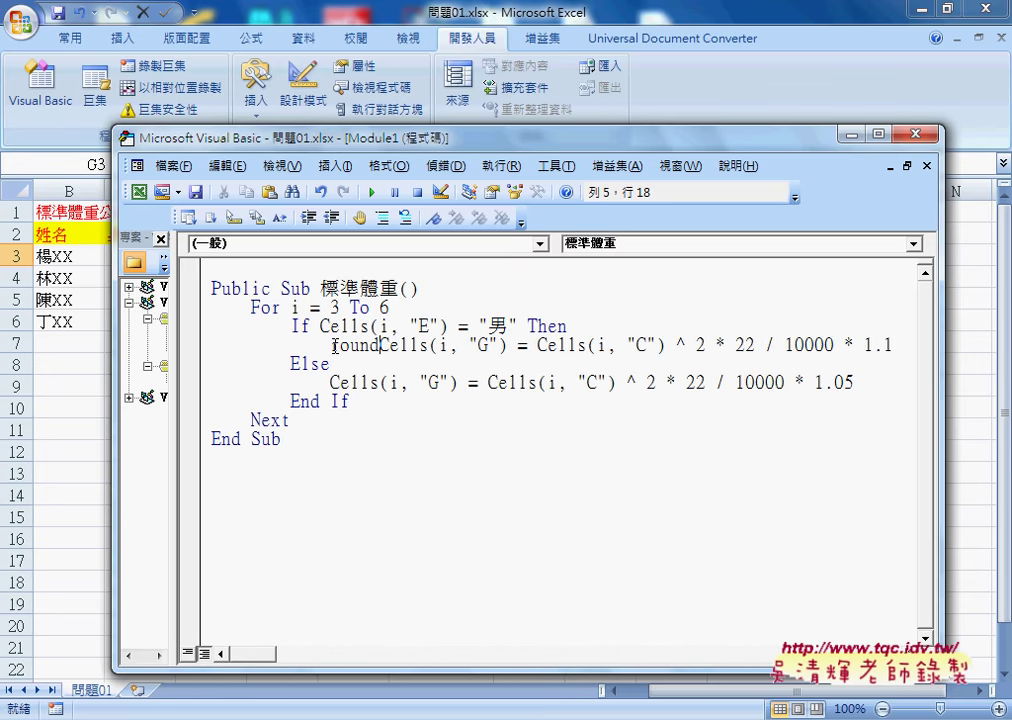
{"action": "type", "text": "("}
{"action": "key", "text": "End"}
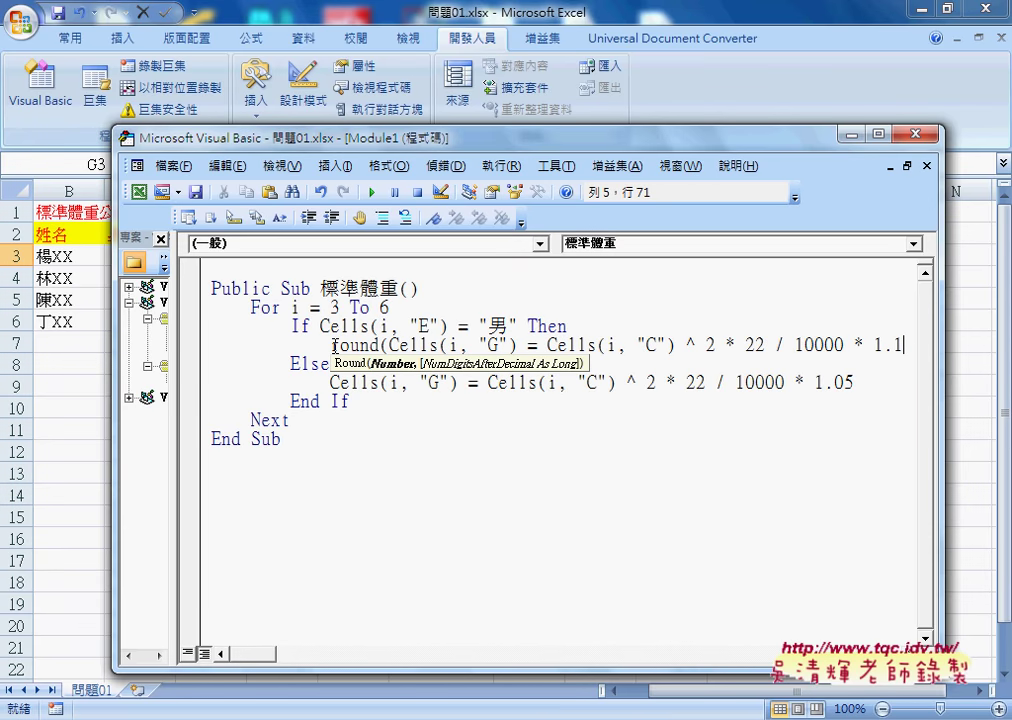
{"action": "type", "text": ","}
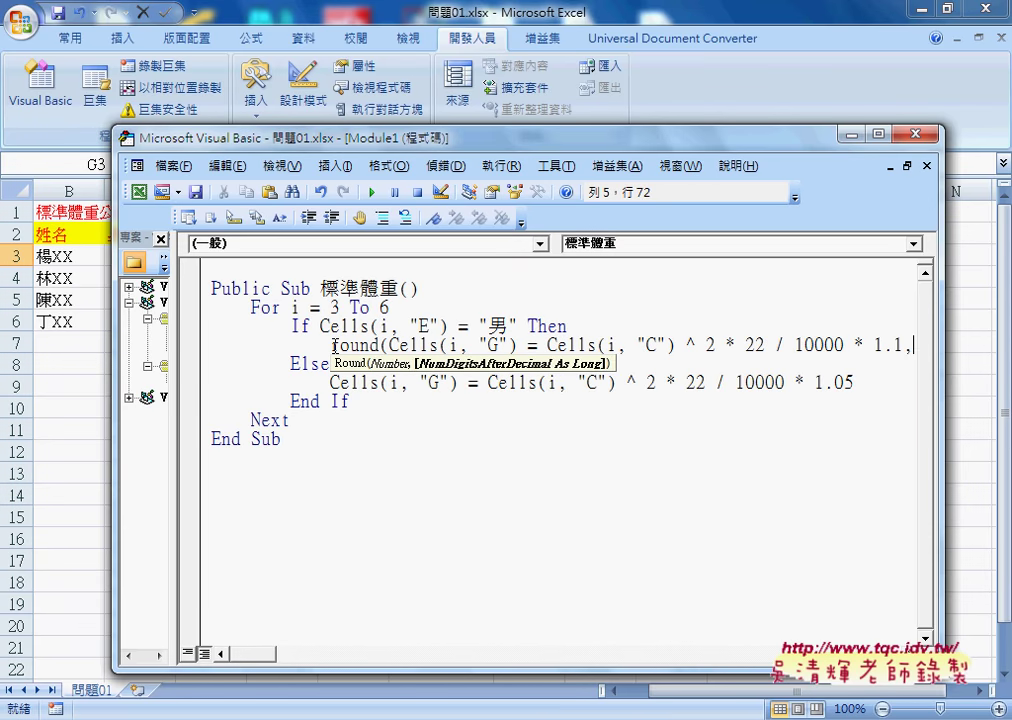
{"action": "type", "text": "1"}
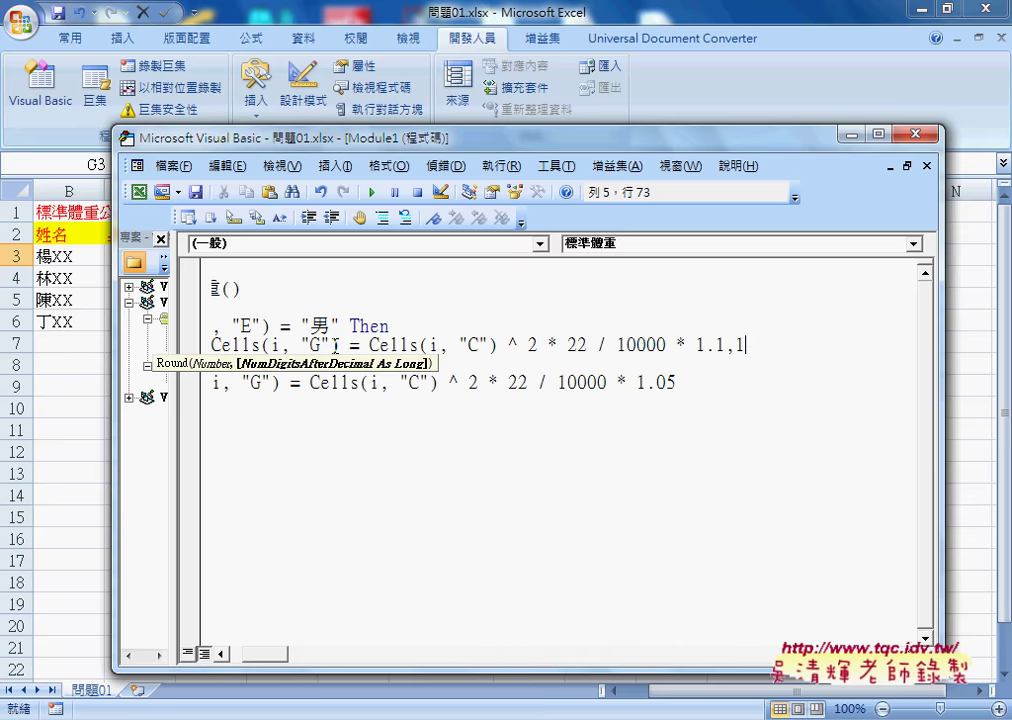
{"action": "type", "text": ")"}
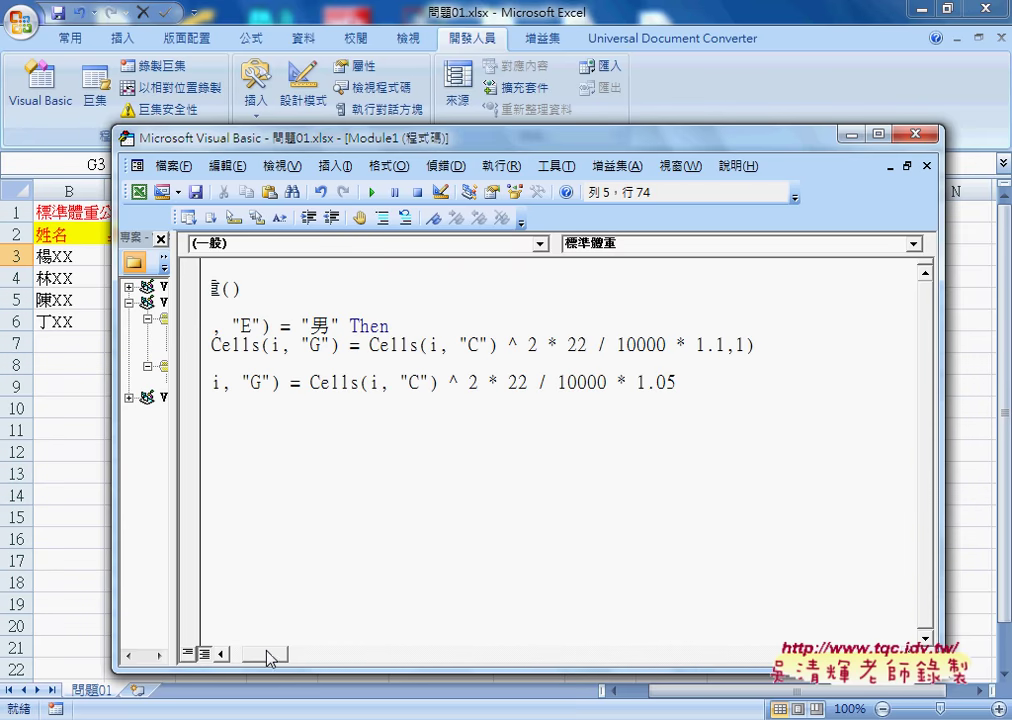
{"action": "left_click_drag", "start_coordinate": [271, 654], "coordinate": [259, 654]}
{"action": "double_click", "coordinate": [336, 345]}
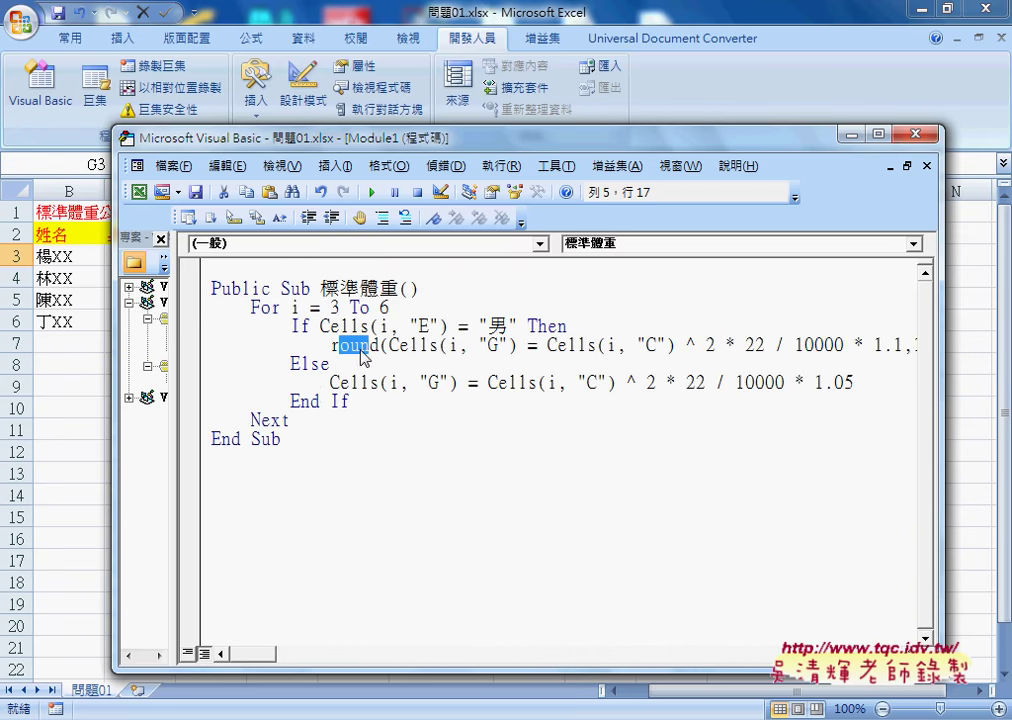
{"action": "left_click", "coordinate": [332, 397]}
{"action": "left_click", "coordinate": [478, 449]}
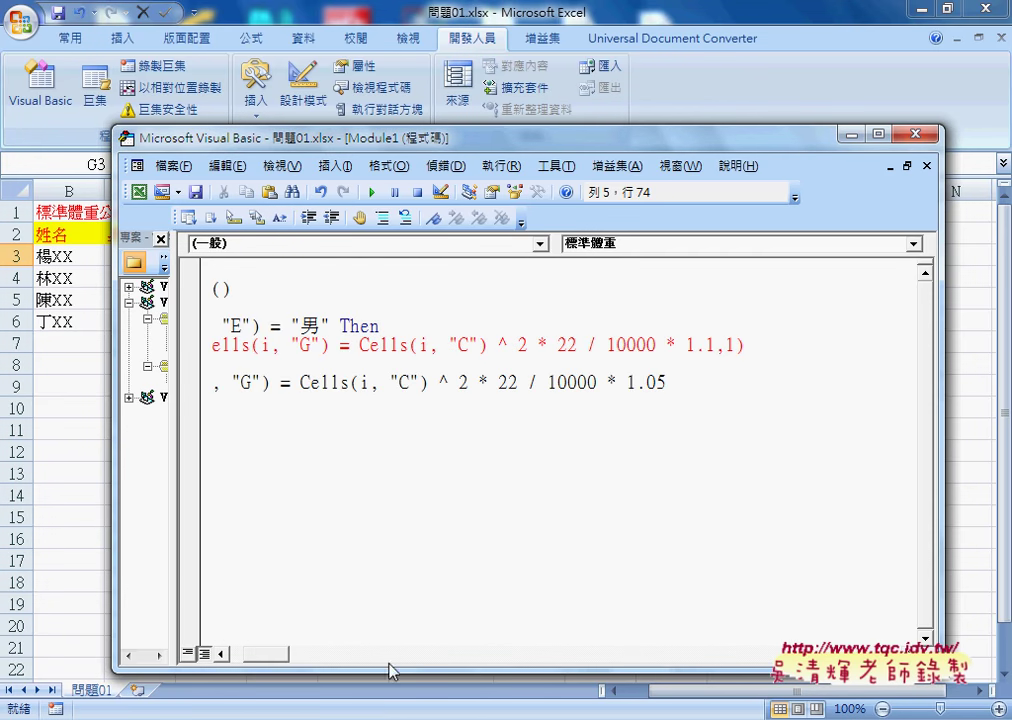
{"action": "left_click_drag", "start_coordinate": [266, 654], "coordinate": [250, 654]}
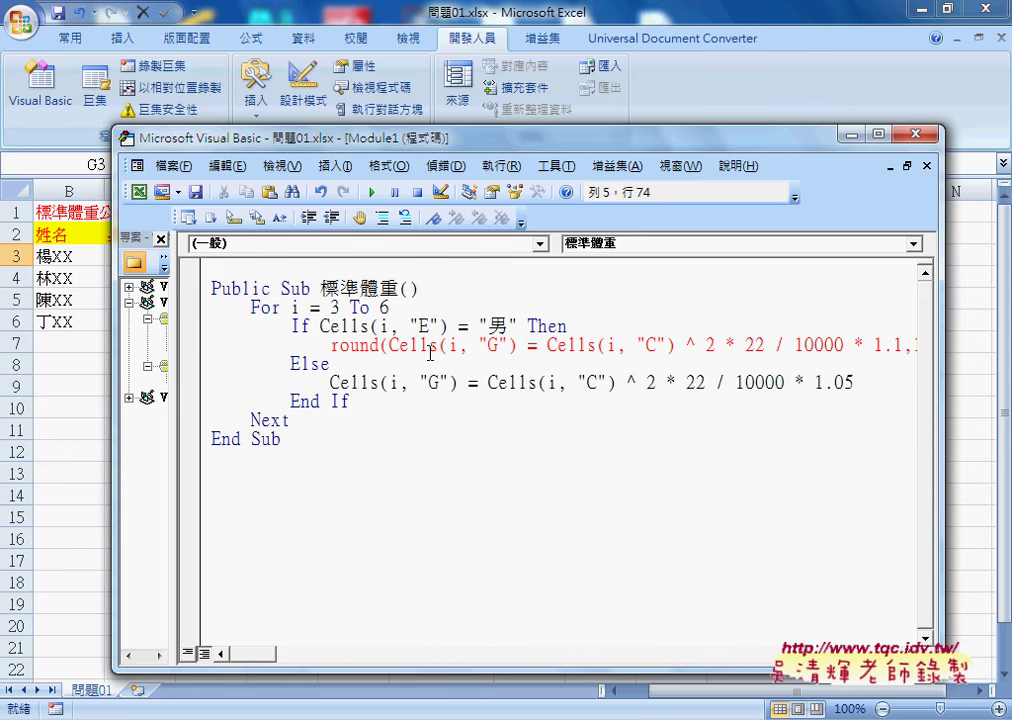
- Move round( to wrap the calculation, then copy it onto the Else formula with , 1)
{"action": "left_click_drag", "start_coordinate": [388, 346], "coordinate": [330, 346]}
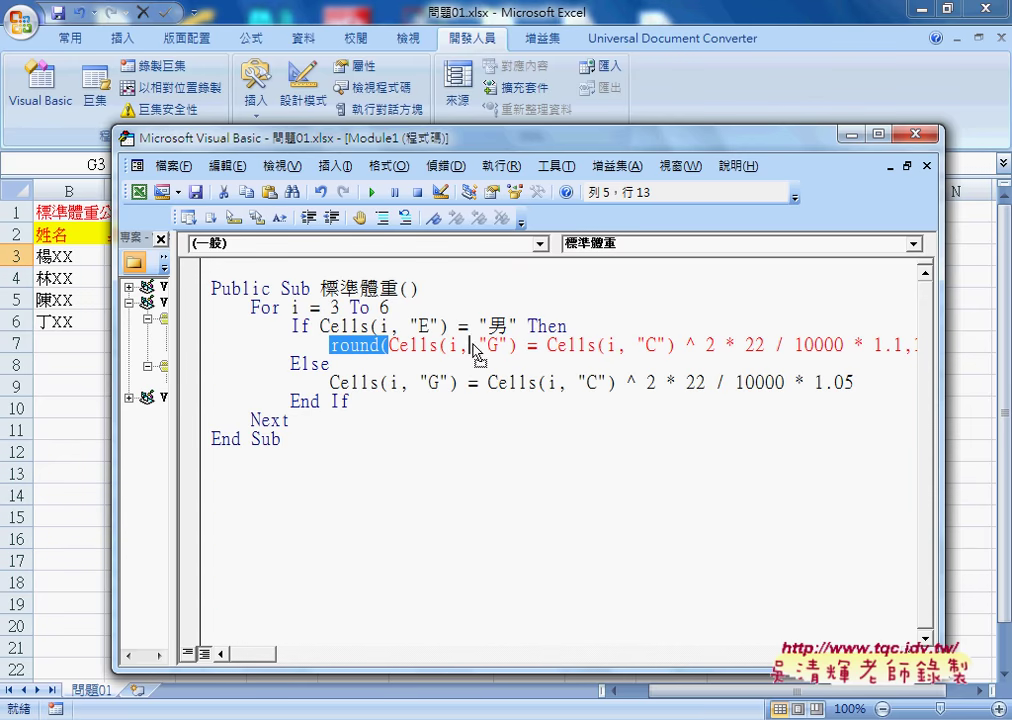
{"action": "left_click_drag", "start_coordinate": [475, 348], "coordinate": [546, 347]}
{"action": "left_click", "coordinate": [558, 346]}
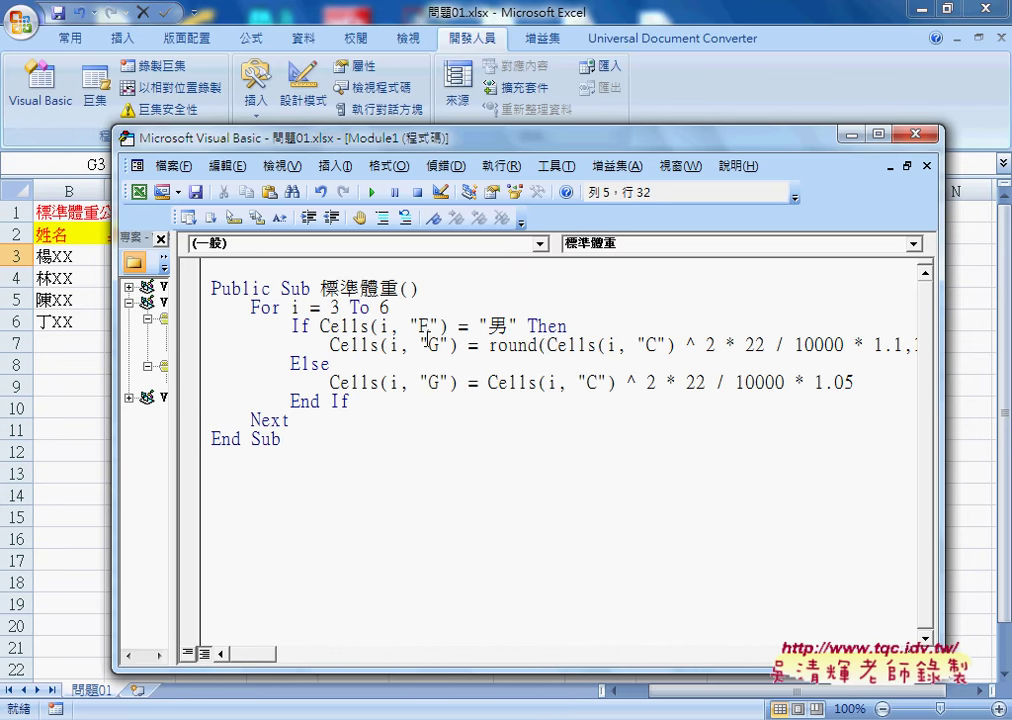
{"action": "left_click", "coordinate": [409, 346]}
{"action": "left_click_drag", "start_coordinate": [488, 346], "coordinate": [546, 346]}
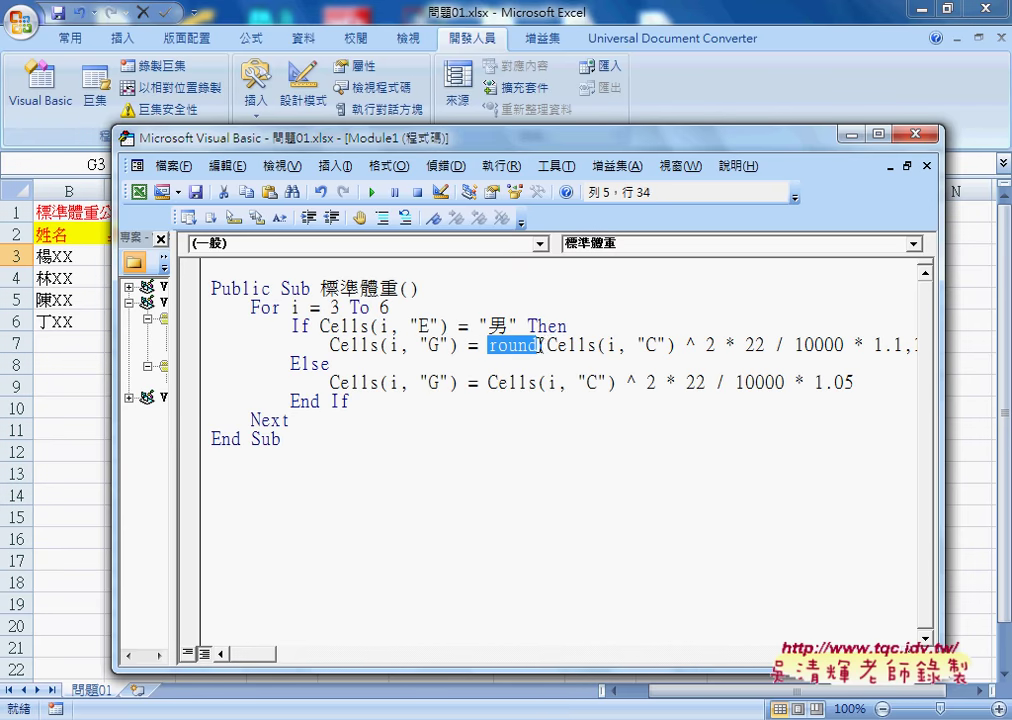
{"action": "left_click_drag", "start_coordinate": [480, 377], "coordinate": [488, 383]}
{"action": "left_click_drag", "start_coordinate": [273, 655], "coordinate": [287, 657]}
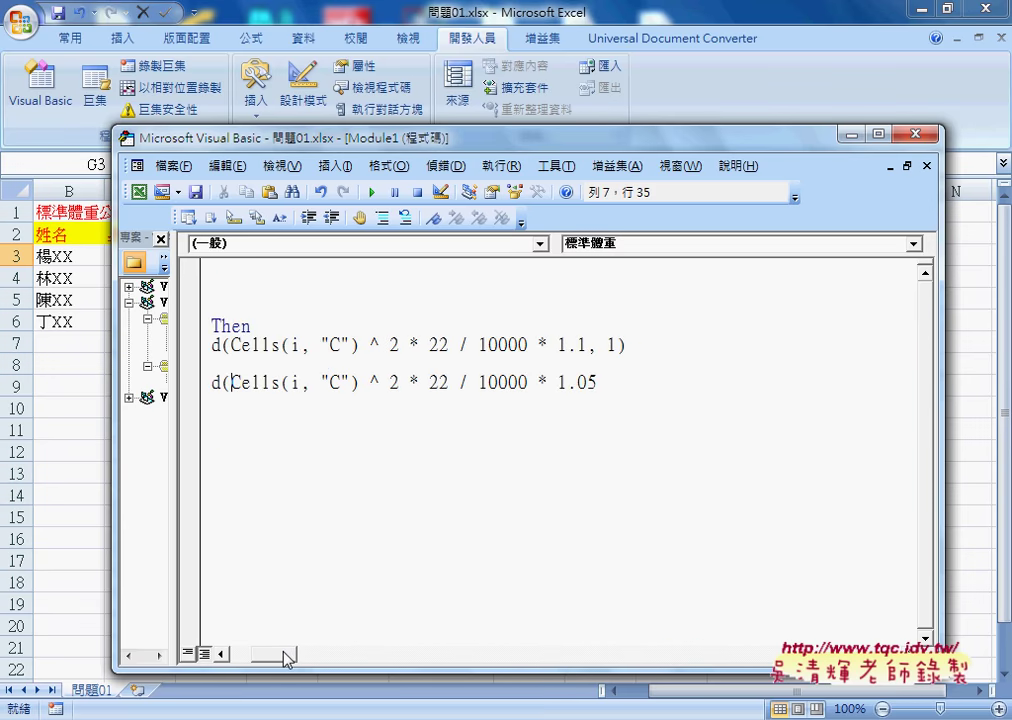
{"action": "left_click", "coordinate": [610, 383]}
{"action": "type", "text": ", 1"}
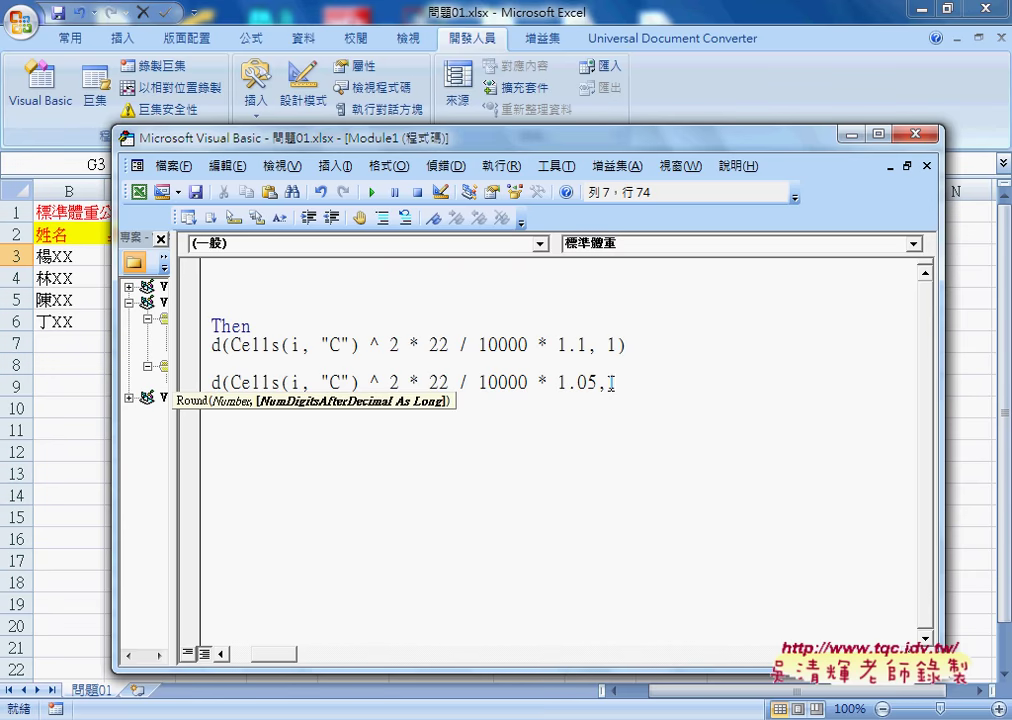
{"action": "type", "text": ")"}
{"action": "left_click", "coordinate": [535, 486]}
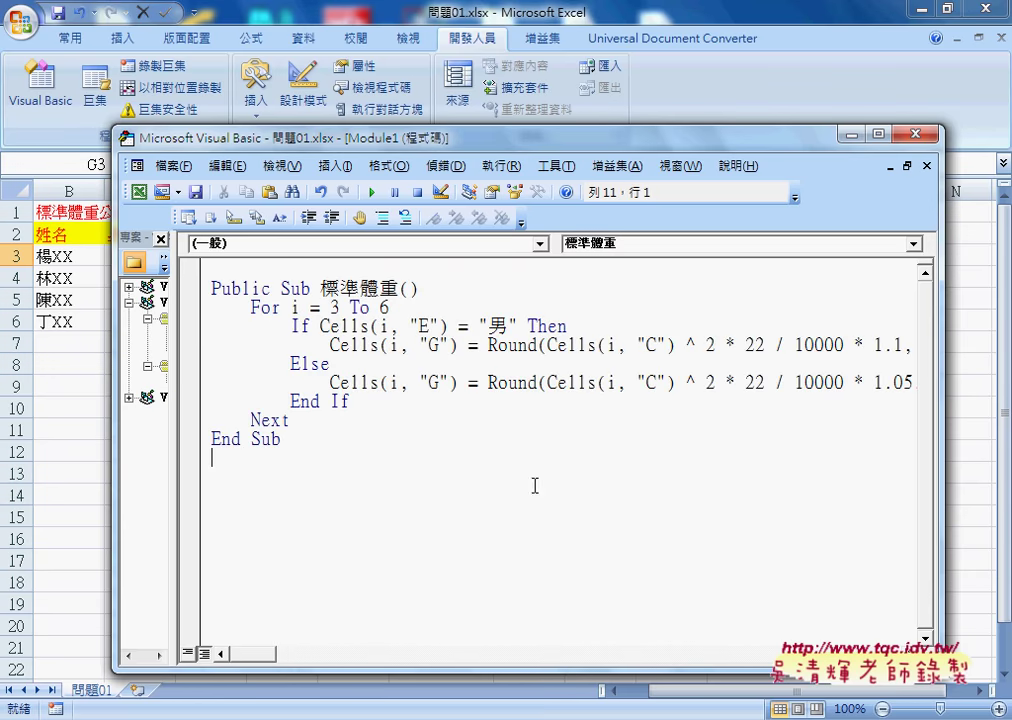
- Slide the VBA editor aside to reveal G3:G6, still showing unrounded 63.58, 61.3558, 54.9208 and 71.28
{"action": "left_click_drag", "start_coordinate": [250, 308], "coordinate": [389, 308]}
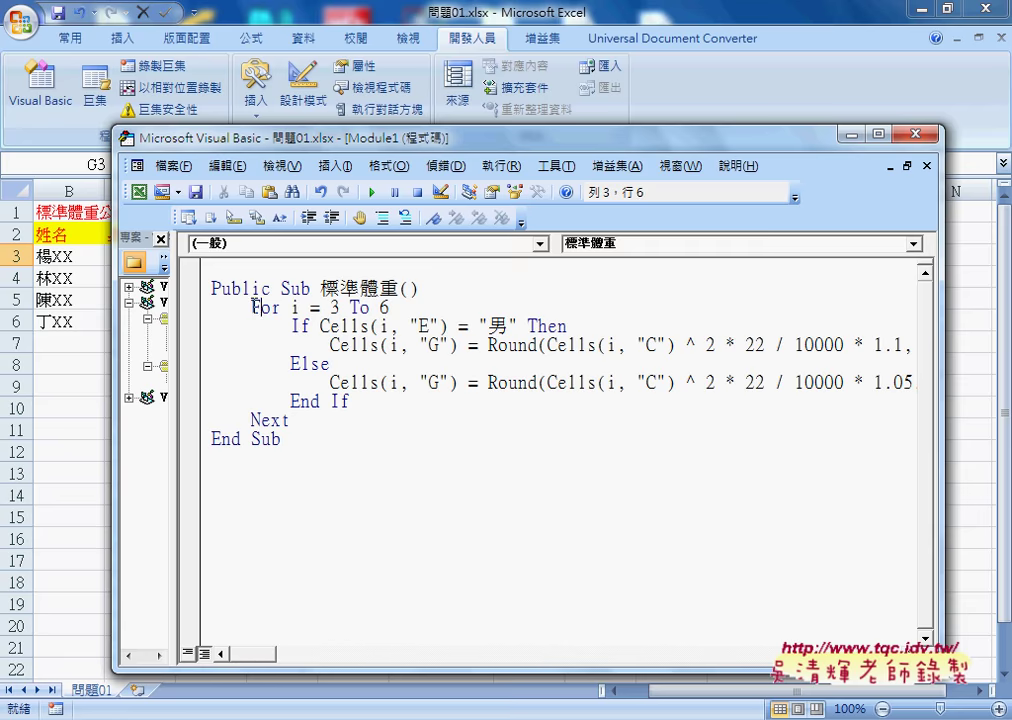
{"action": "left_click", "coordinate": [273, 420]}
{"action": "left_click", "coordinate": [334, 307]}
{"action": "left_click", "coordinate": [380, 307]}
{"action": "double_click", "coordinate": [384, 307]}
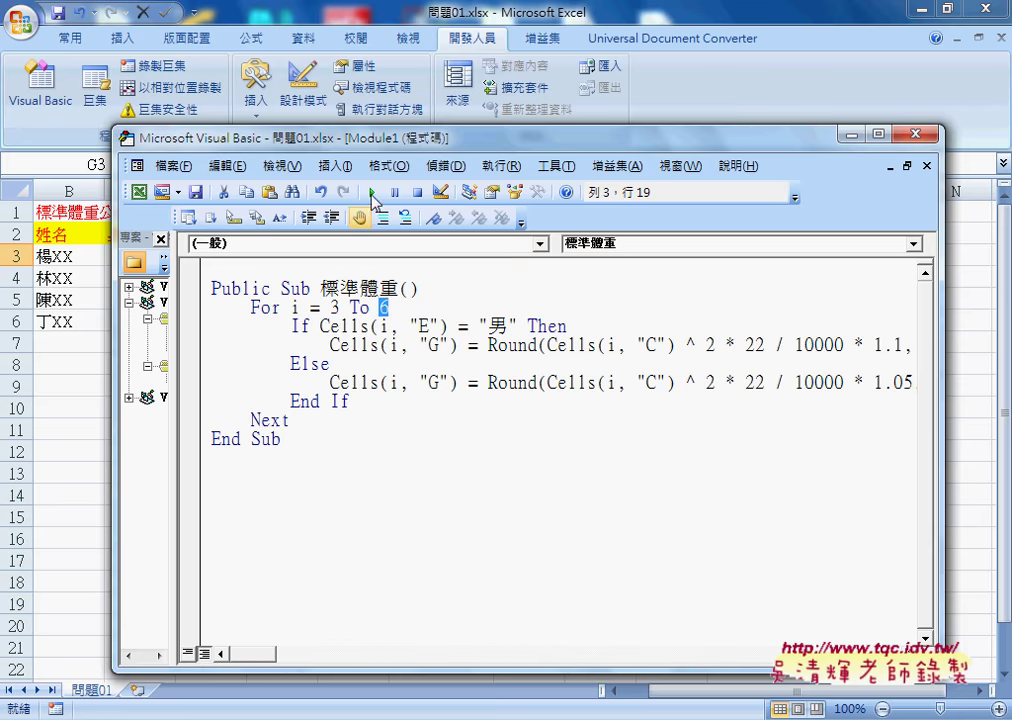
{"action": "left_click_drag", "start_coordinate": [380, 147], "coordinate": [435, 285]}
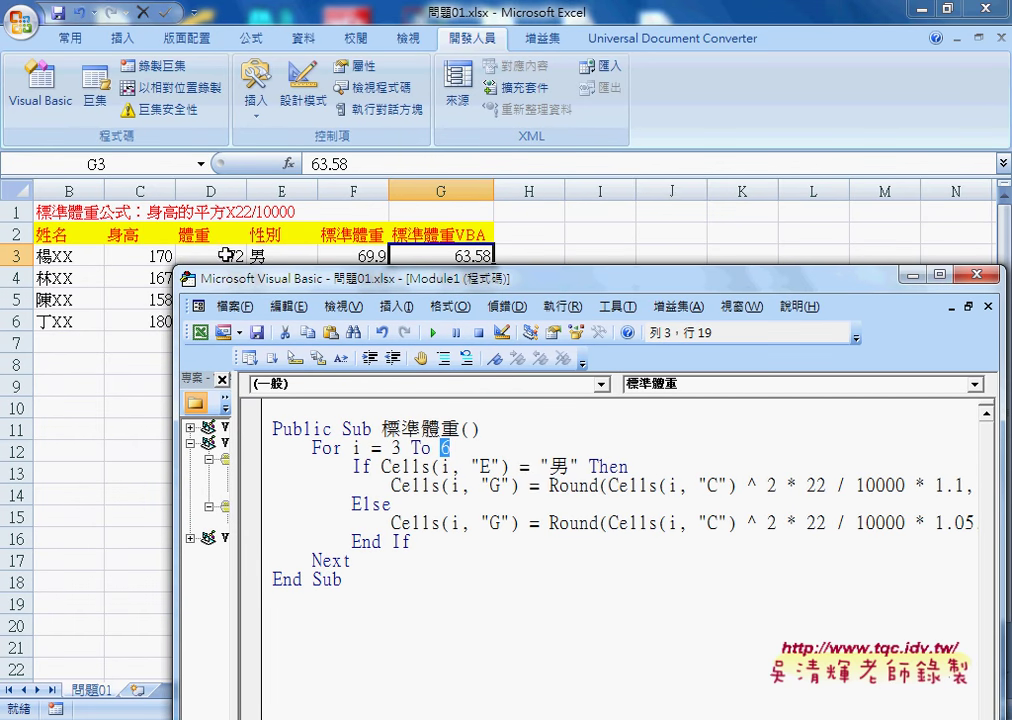
{"action": "left_click_drag", "start_coordinate": [381, 466], "coordinate": [952, 485]}
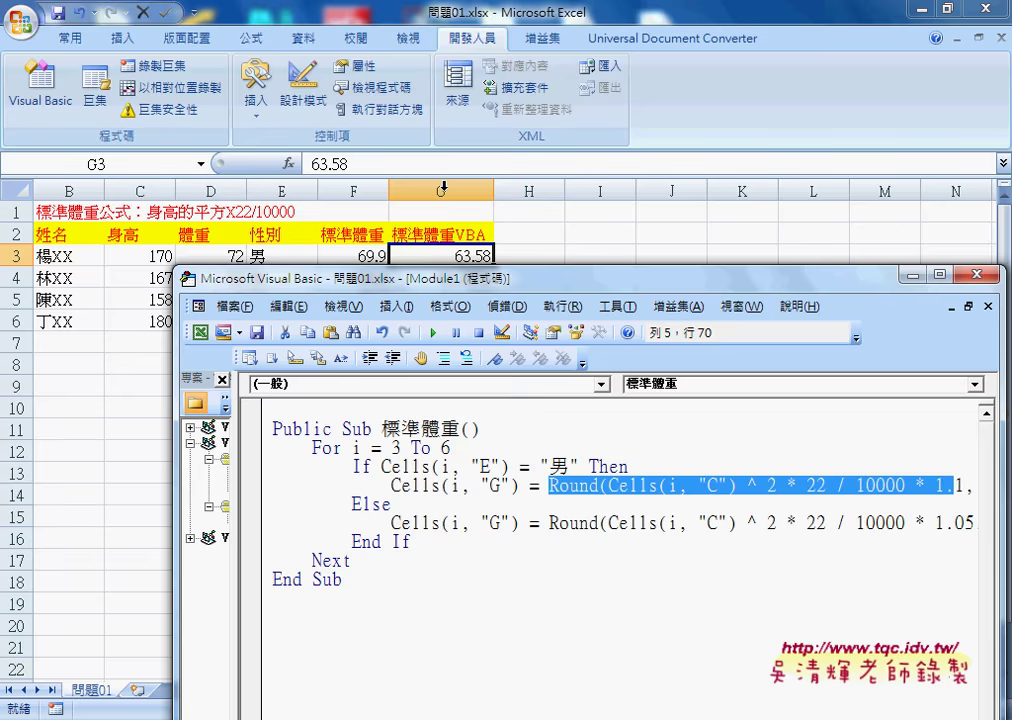
{"action": "left_click_drag", "start_coordinate": [474, 278], "coordinate": [809, 113]}
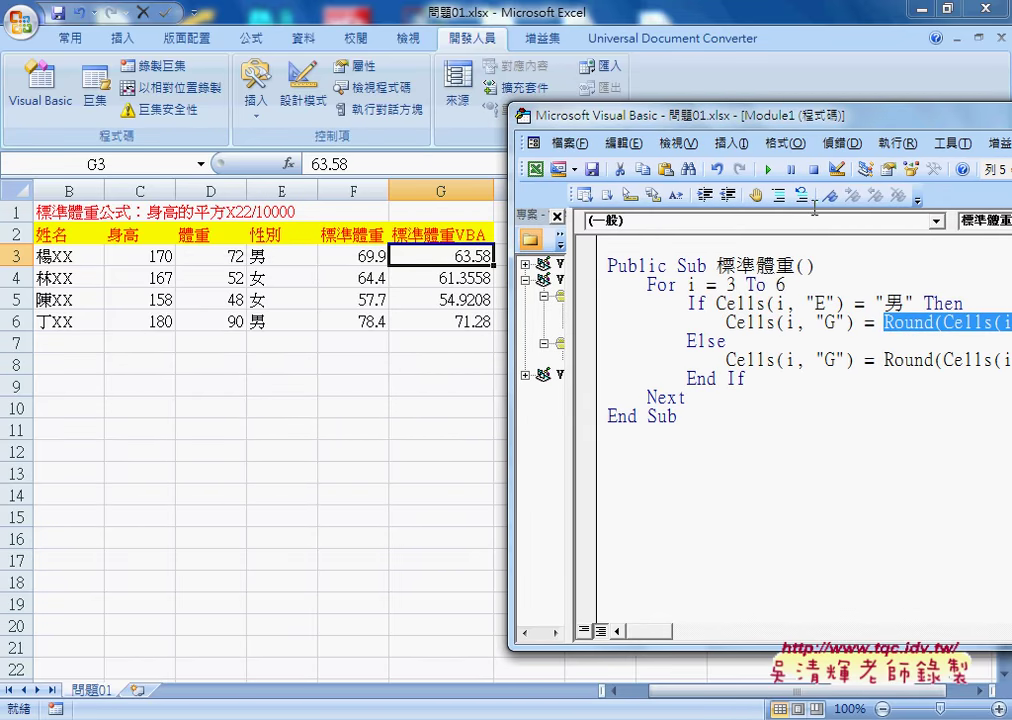
- Paste a copy of the 標準體重 macro below it and rename the copy 清除
{"action": "left_click_drag", "start_coordinate": [700, 429], "coordinate": [590, 265]}
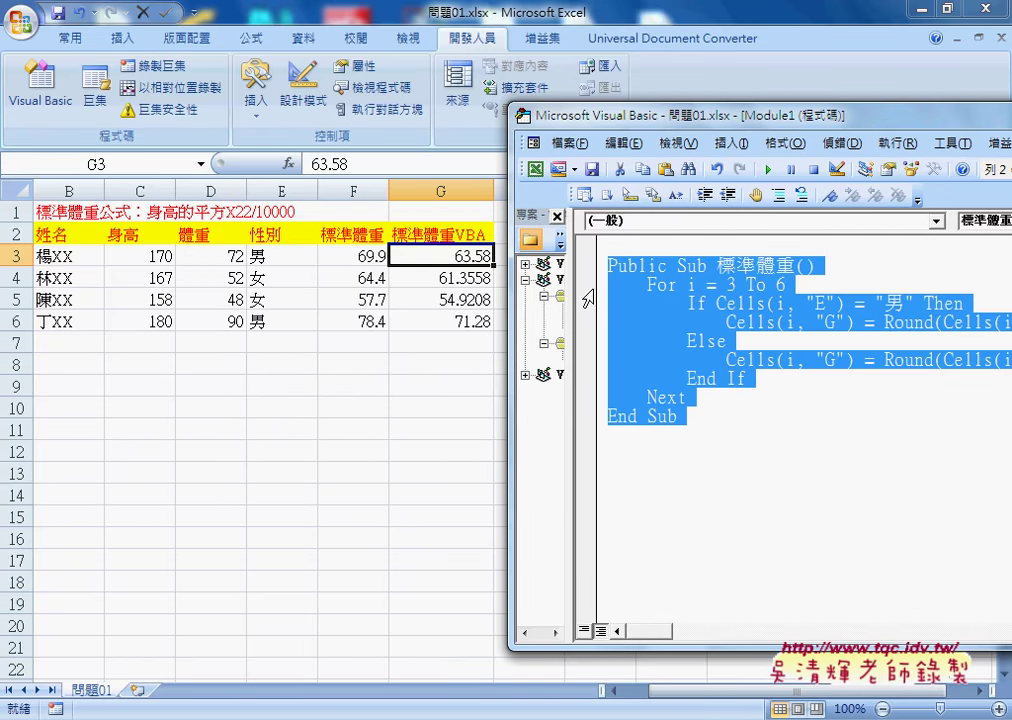
{"action": "left_click", "coordinate": [642, 434]}
{"action": "key", "text": "ctrl+v"}
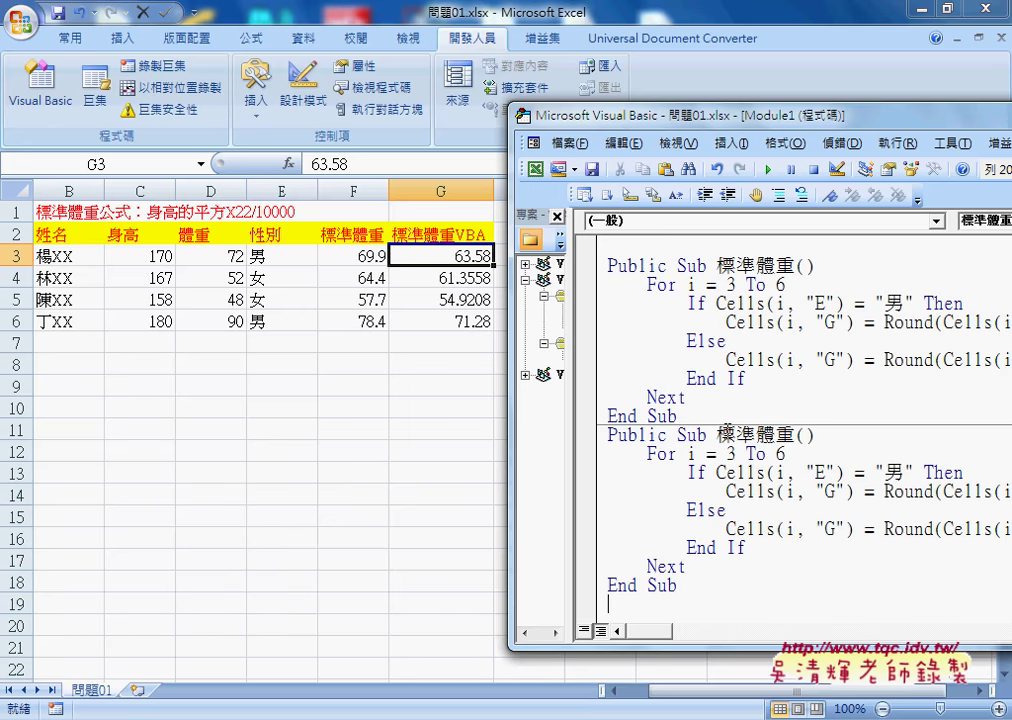
{"action": "left_click_drag", "start_coordinate": [717, 435], "coordinate": [798, 435]}
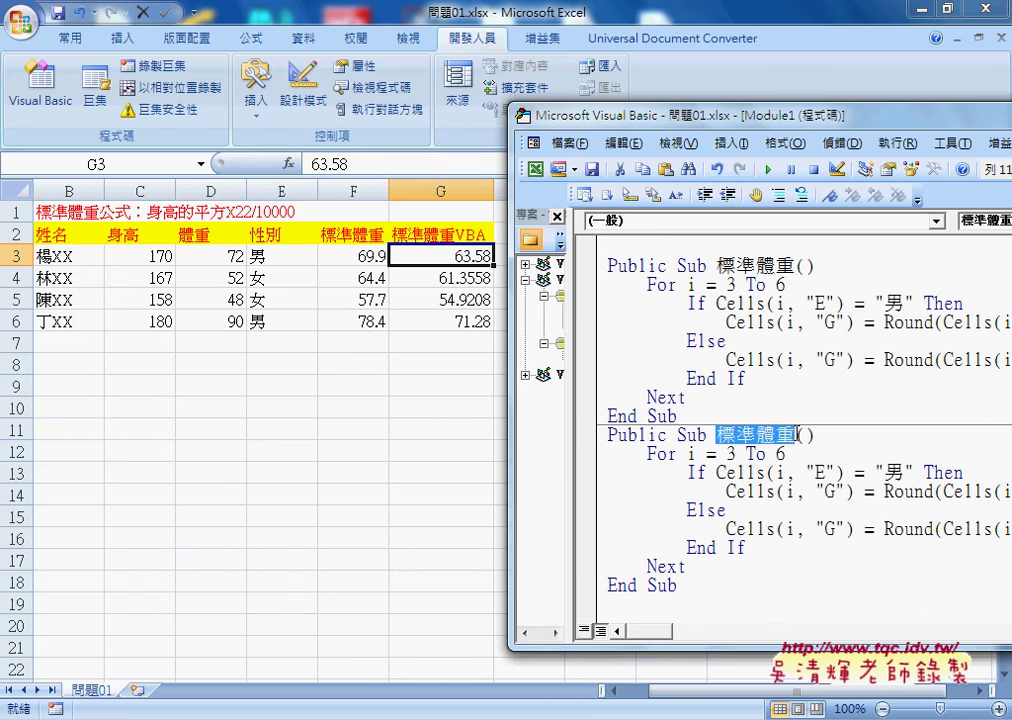
{"action": "type", "text": "u"}
{"action": "type", "text": "請"}
{"action": "type", "text": "除"}
{"action": "key", "text": "Return"}
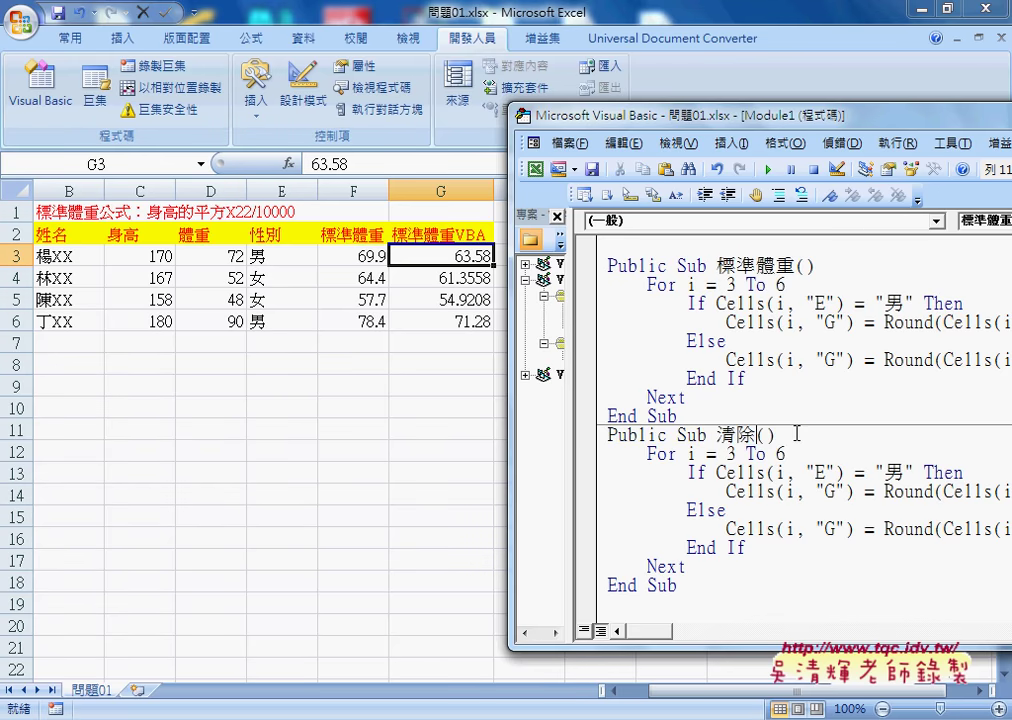
- Remove the If/Else lines from 清除 and make its assignment Cells(i, "G") = ""
{"action": "left_click", "coordinate": [596, 476]}
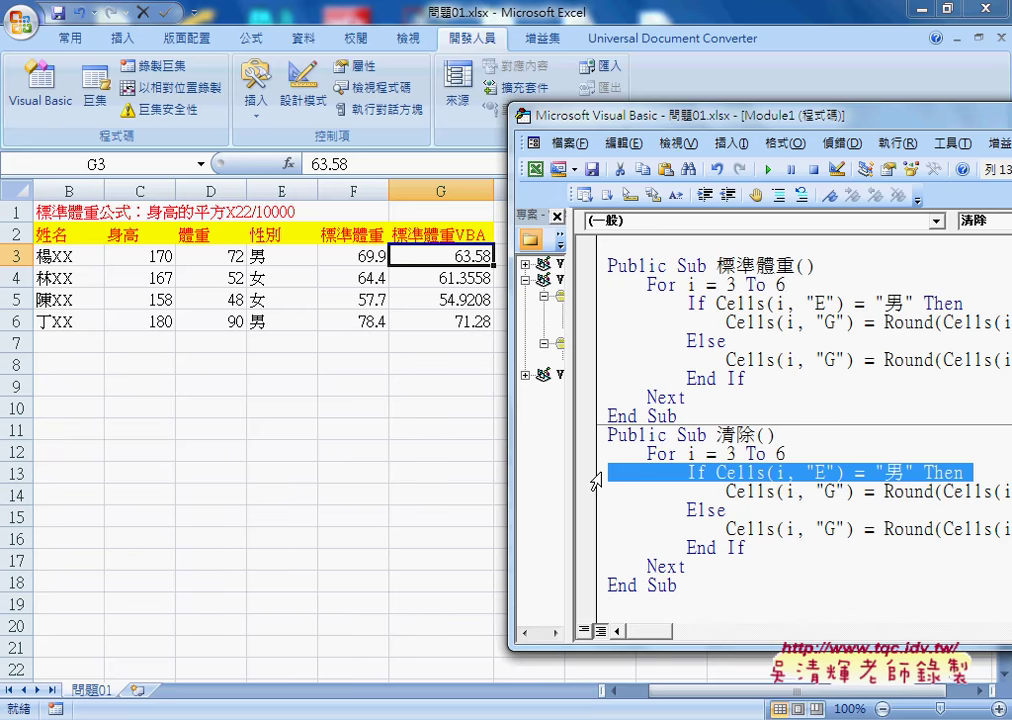
{"action": "key", "text": "Delete"}
{"action": "left_click_drag", "start_coordinate": [600, 472], "coordinate": [596, 527]}
{"action": "left_click", "coordinate": [607, 488]}
{"action": "key", "text": "Delete"}
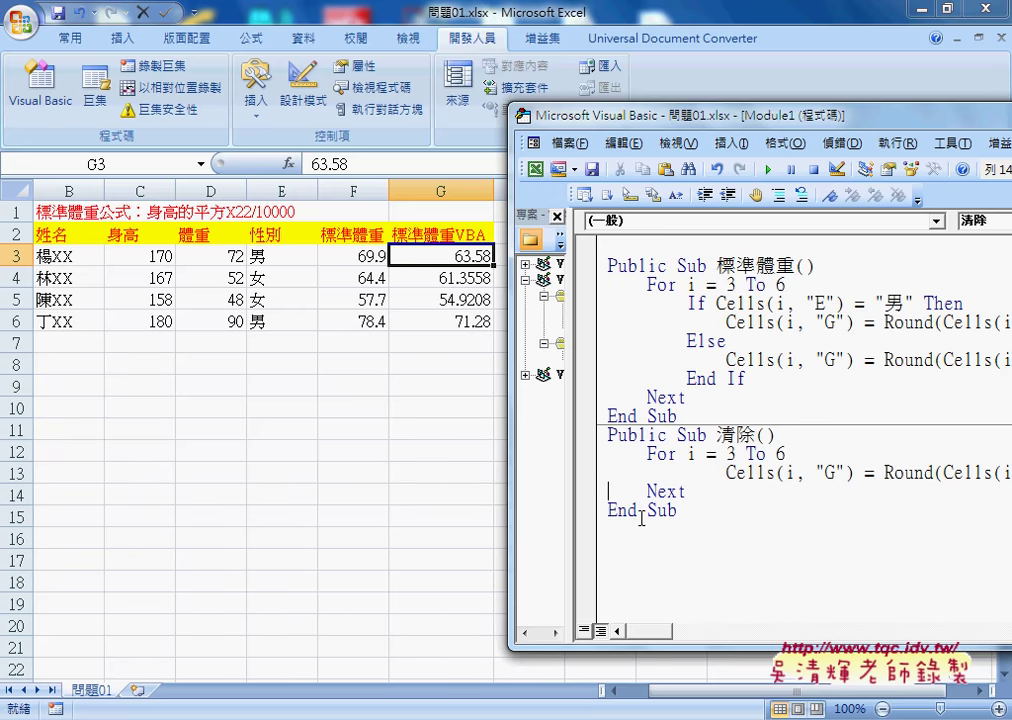
{"action": "left_click_drag", "start_coordinate": [687, 473], "coordinate": [722, 473]}
{"action": "key", "text": "Delete"}
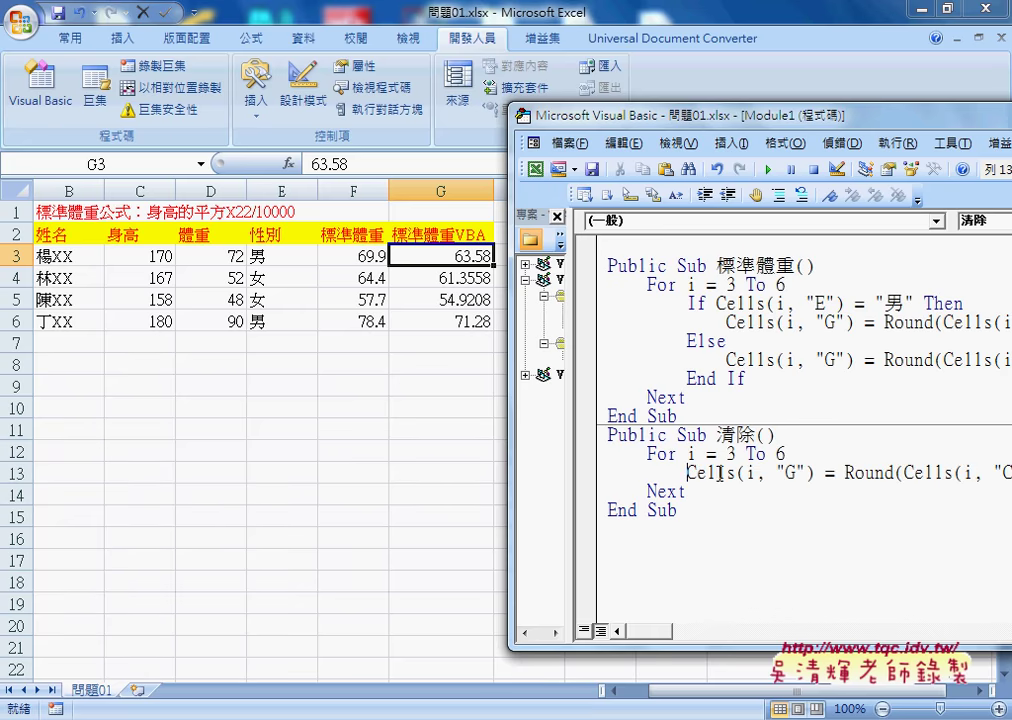
{"action": "left_click", "coordinate": [845, 472]}
{"action": "key", "text": "shift+End"}
{"action": "key", "text": "Delete"}
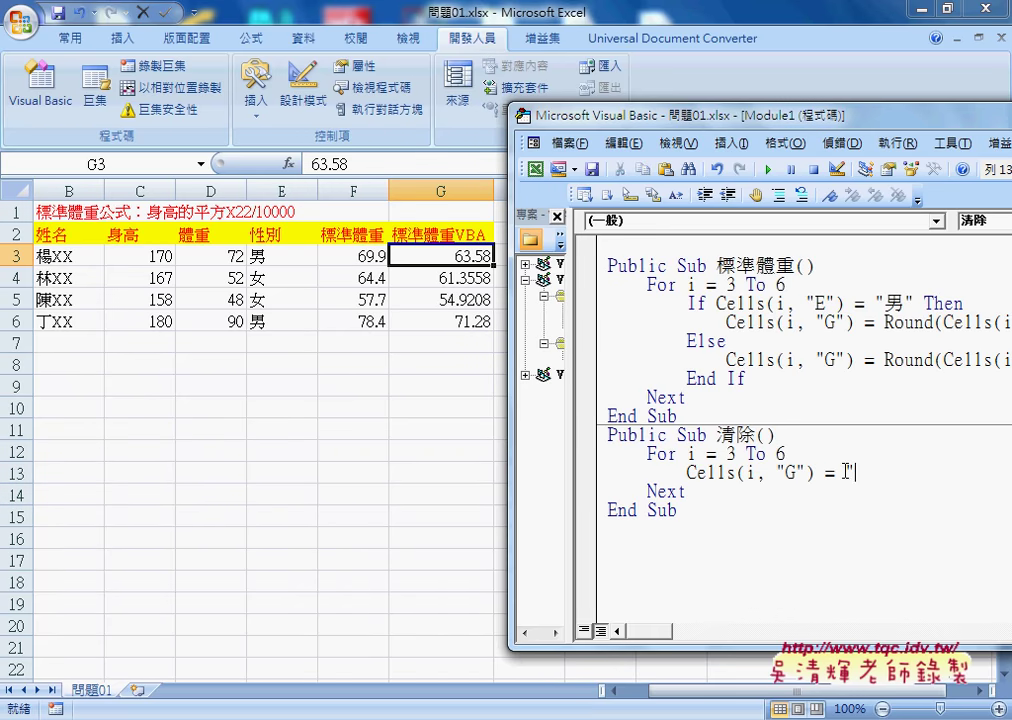
{"action": "type", "text": "\"\""}
{"action": "left_click", "coordinate": [815, 546]}
- Run 清除 to empty G3:G6, then run 標準體重 to refill them with 69.9, 64.4, 57.7, 78.4
{"action": "left_click", "coordinate": [768, 169]}
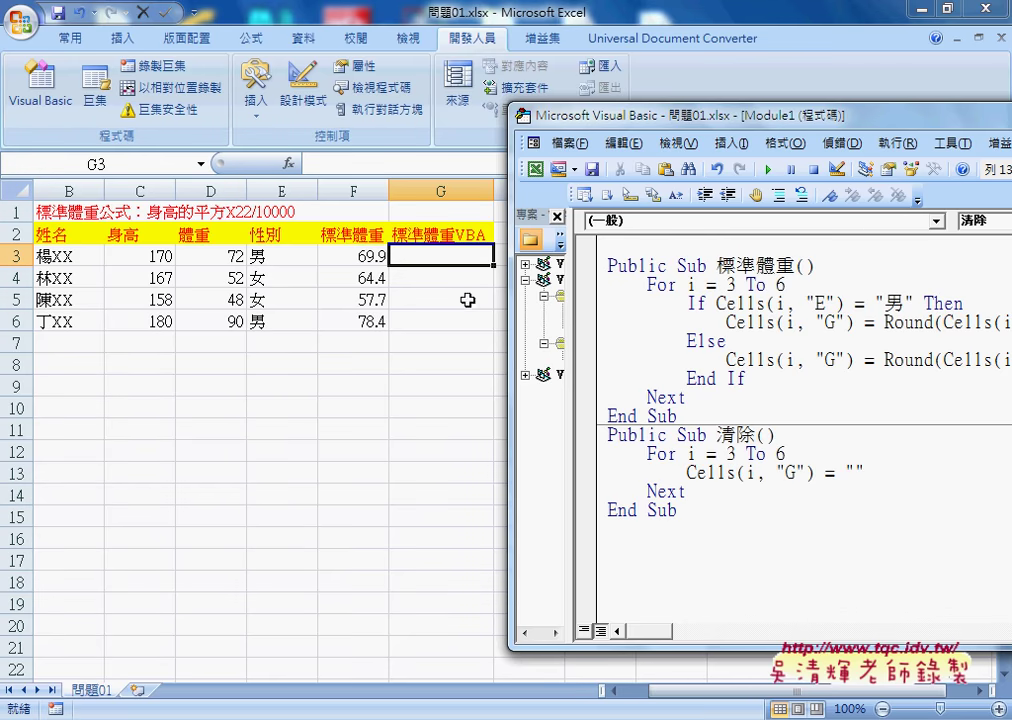
{"action": "left_click", "coordinate": [687, 303]}
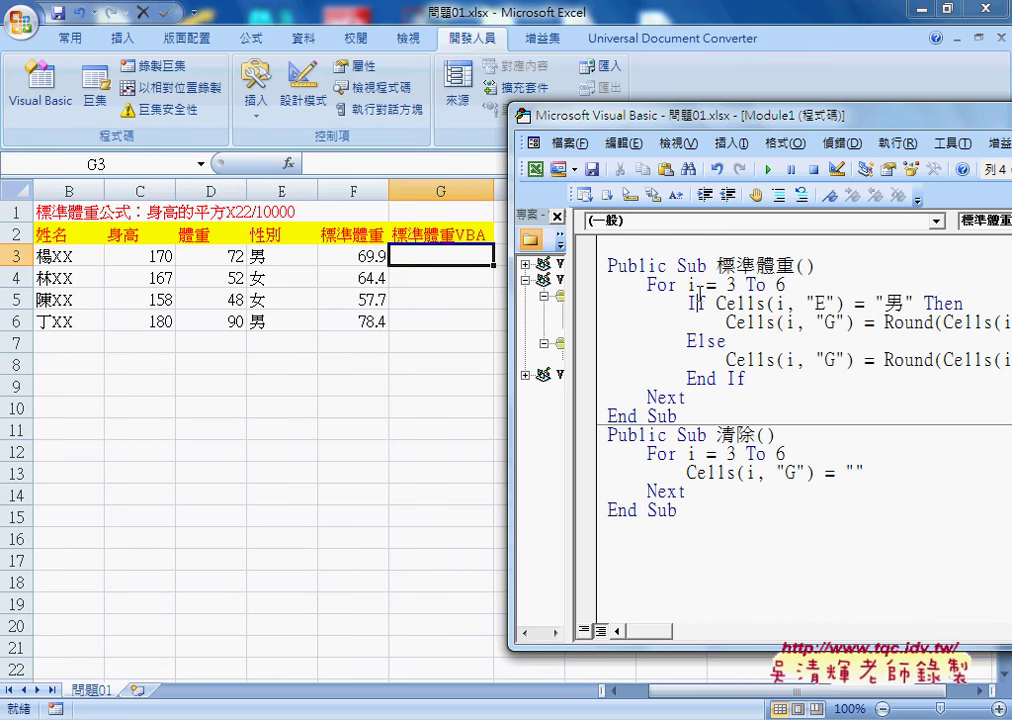
{"action": "left_click", "coordinate": [767, 170]}
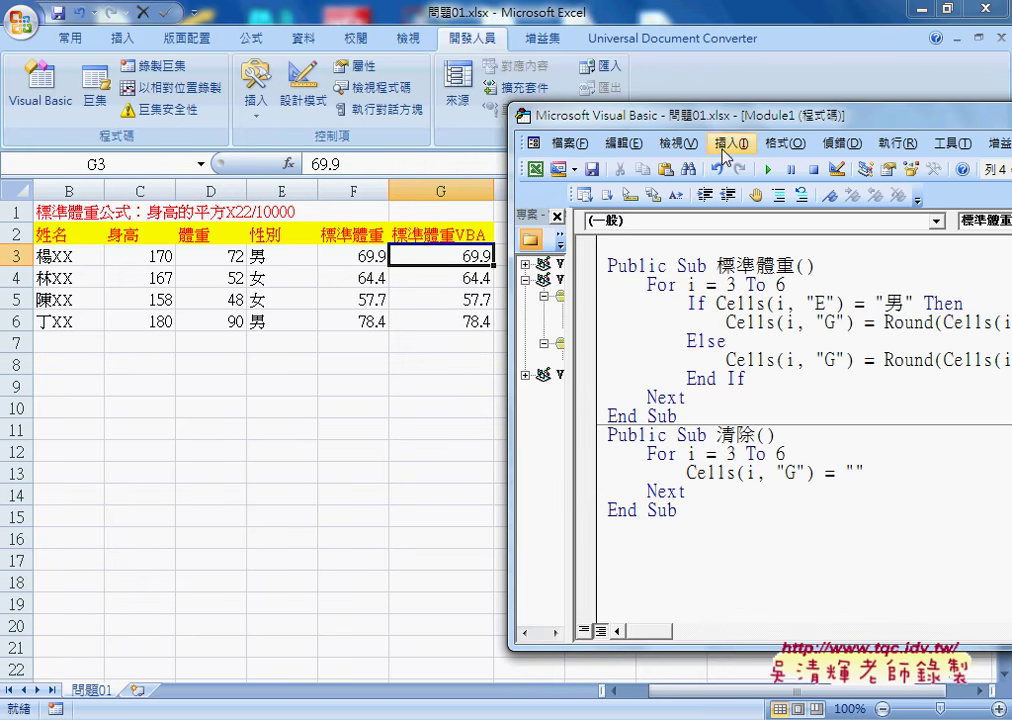
{"action": "left_click_drag", "start_coordinate": [728, 125], "coordinate": [748, 88]}
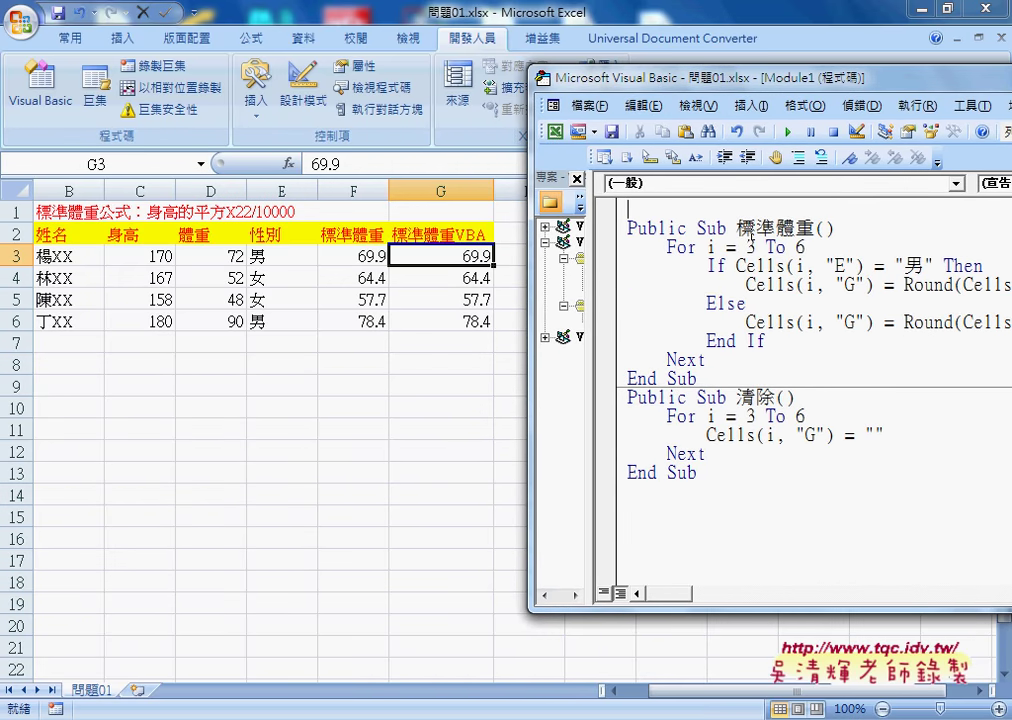
{"action": "left_click_drag", "start_coordinate": [697, 229], "coordinate": [728, 229]}
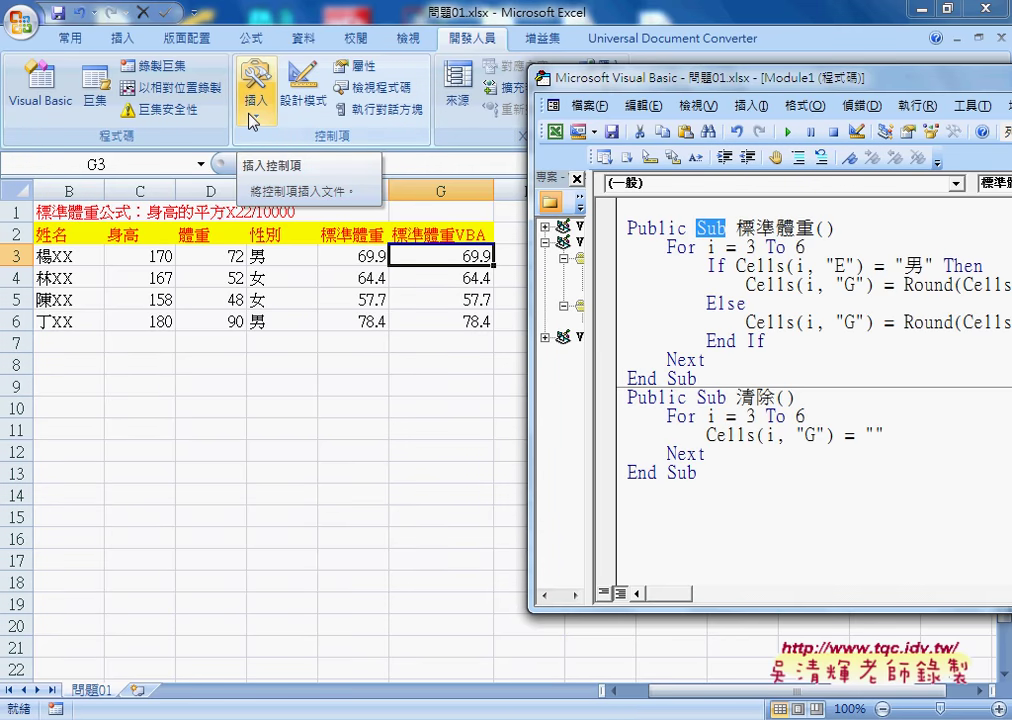
- Switch to the 程式碼 Google Doc and scroll to its 清除 macro using Range("G3:G11").ClearContents
{"action": "mouse_move", "coordinate": [339, 713]}
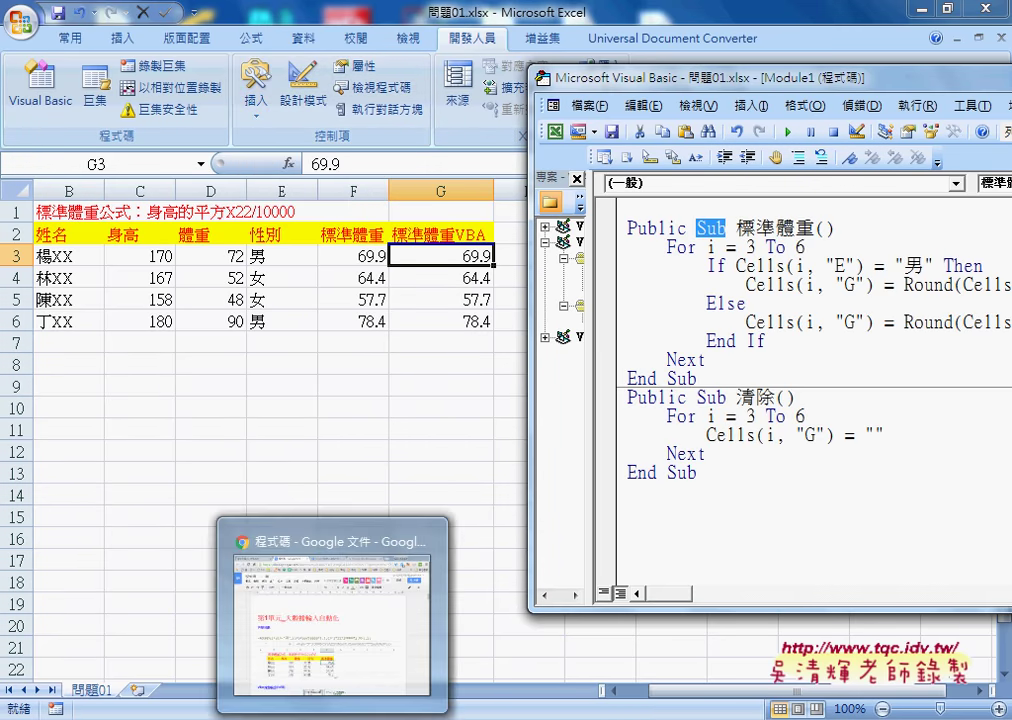
{"action": "left_click", "coordinate": [343, 605]}
{"action": "scroll", "coordinate": [475, 385], "scroll_direction": "down", "scroll_amount": 4}
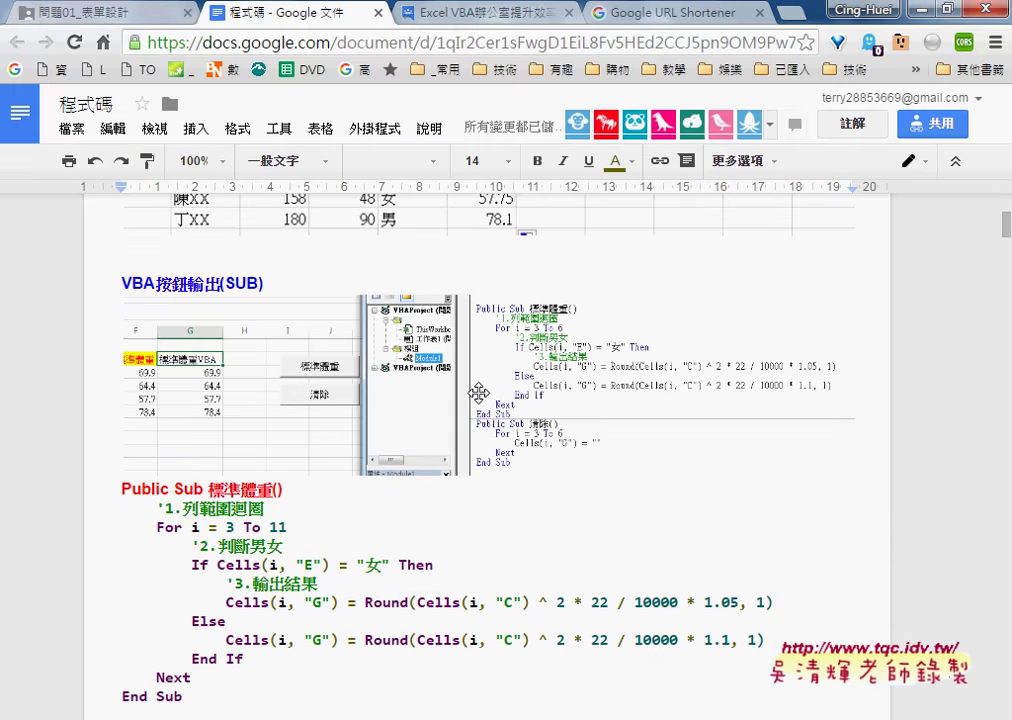
{"action": "scroll", "coordinate": [478, 392], "scroll_direction": "down", "scroll_amount": 2}
{"action": "scroll", "coordinate": [480, 393], "scroll_direction": "down", "scroll_amount": 1}
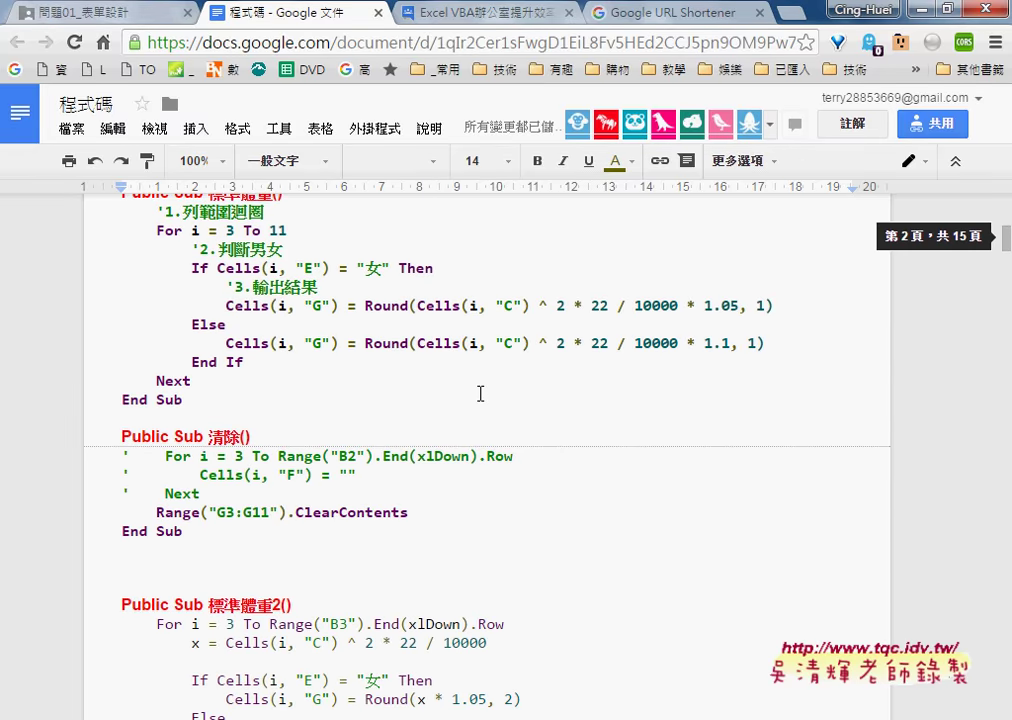
{"action": "scroll", "coordinate": [137, 290], "scroll_direction": "up", "scroll_amount": 1}
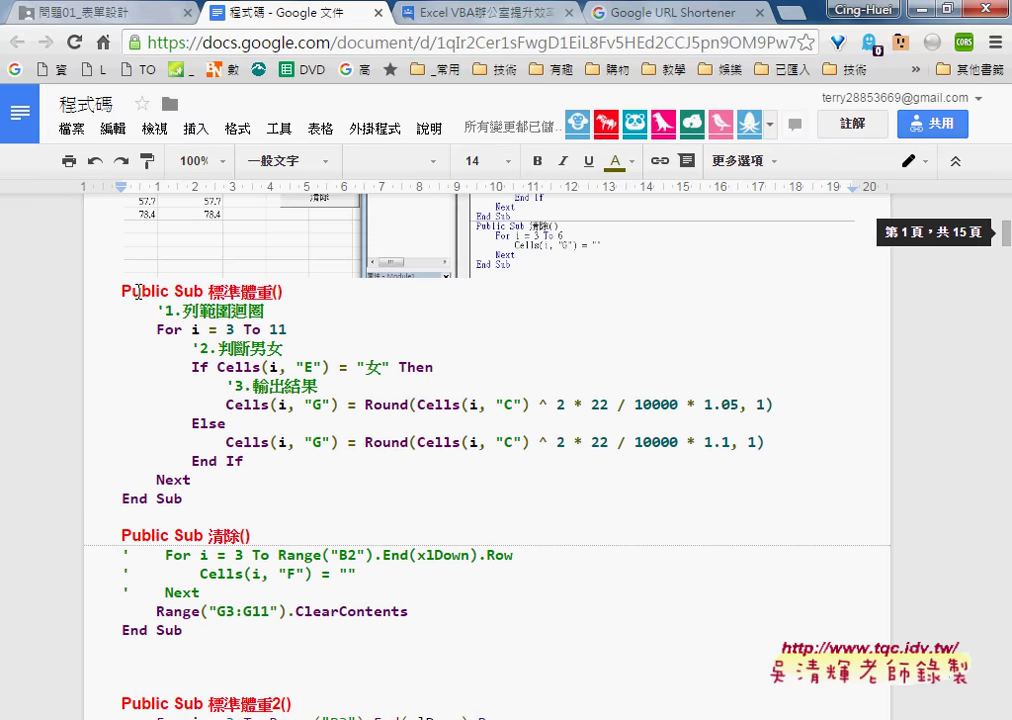
{"action": "left_click_drag", "start_coordinate": [122, 291], "coordinate": [300, 291]}
{"action": "scroll", "coordinate": [280, 400], "scroll_direction": "down", "scroll_amount": 2}
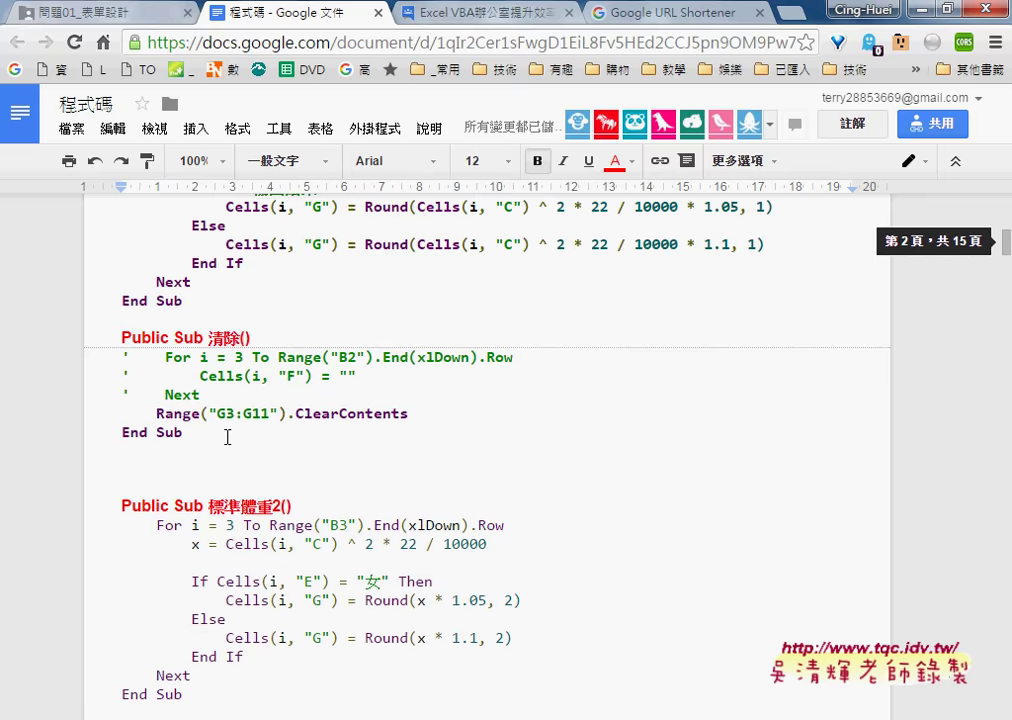
{"action": "left_click", "coordinate": [227, 437]}
{"action": "scroll", "coordinate": [268, 437], "scroll_direction": "up", "scroll_amount": 1}
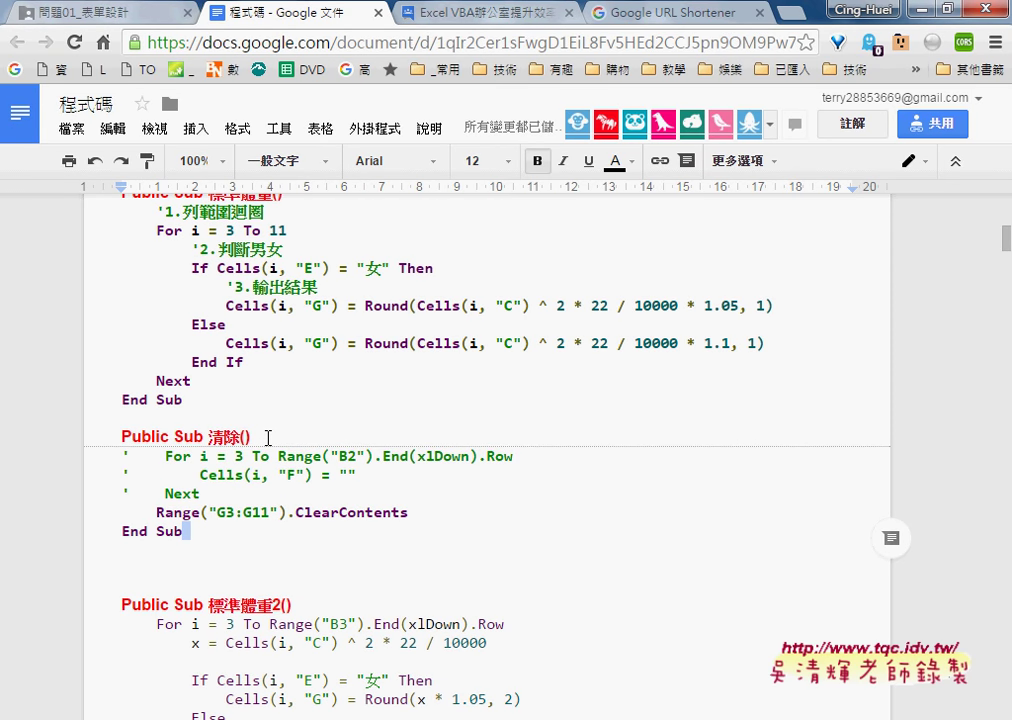